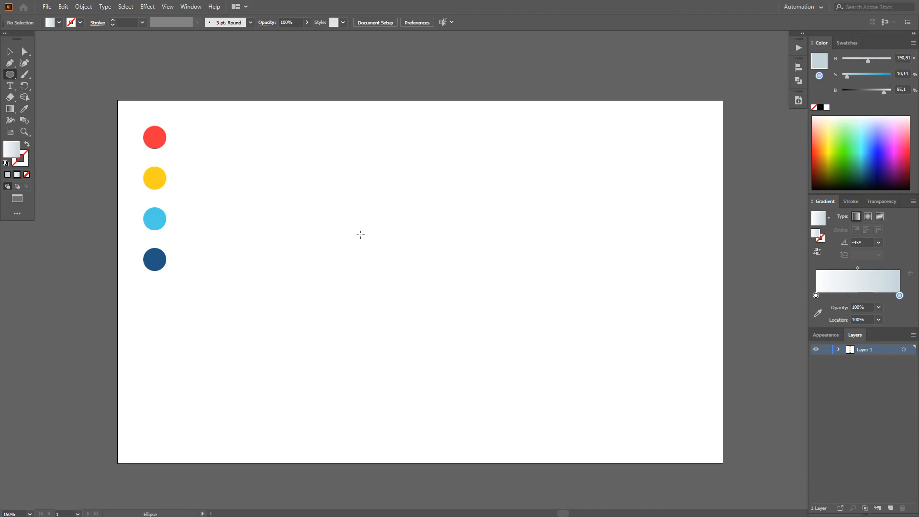
- Draw a 118 × 118 px circle with a medium-grey fill near the artboard's centre
{"action": "left_click", "coordinate": [854, 45]}
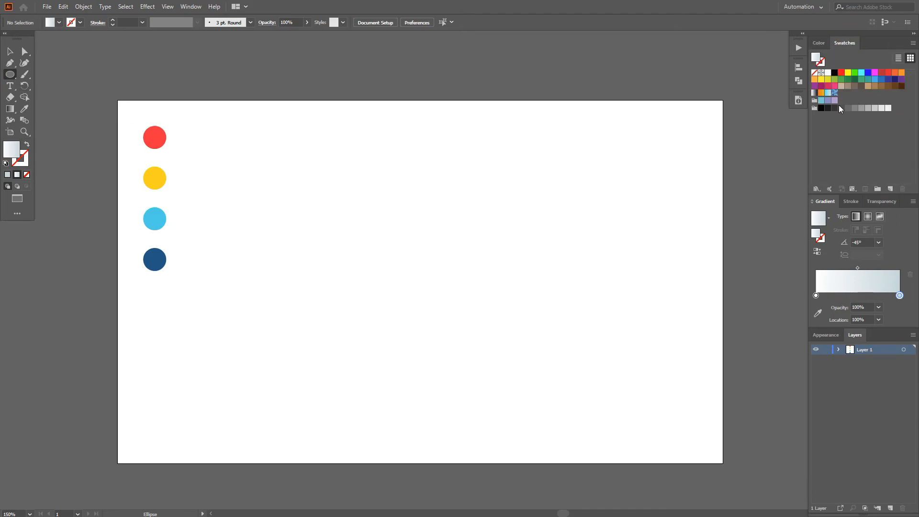
{"action": "left_click", "coordinate": [868, 108]}
{"action": "left_click", "coordinate": [388, 258]}
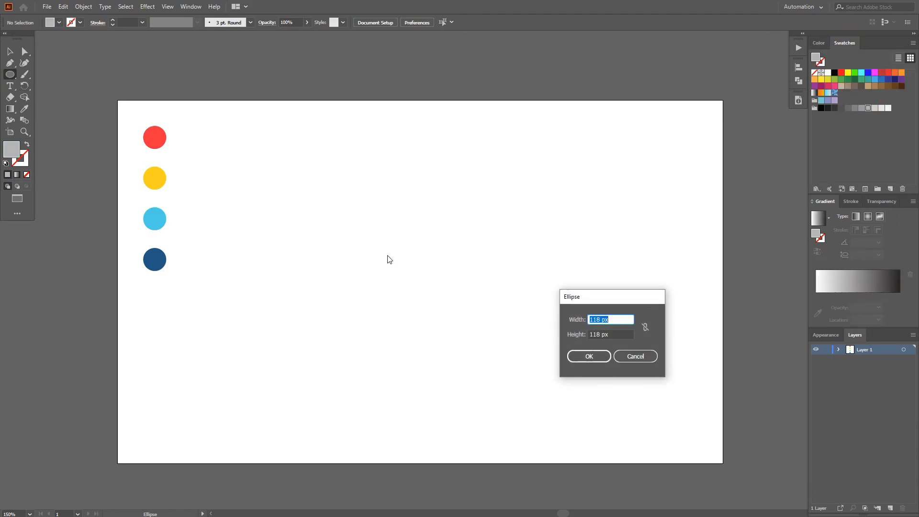
{"action": "left_click", "coordinate": [588, 357]}
{"action": "key", "text": "v"}
{"action": "left_click", "coordinate": [515, 345]}
{"action": "left_click_drag", "start_coordinate": [459, 333], "coordinate": [401, 293]}
{"action": "left_click", "coordinate": [444, 292]}
- Draw a second grey circle of 79 × 79 px to the right of the large one
{"action": "left_click", "coordinate": [9, 75]}
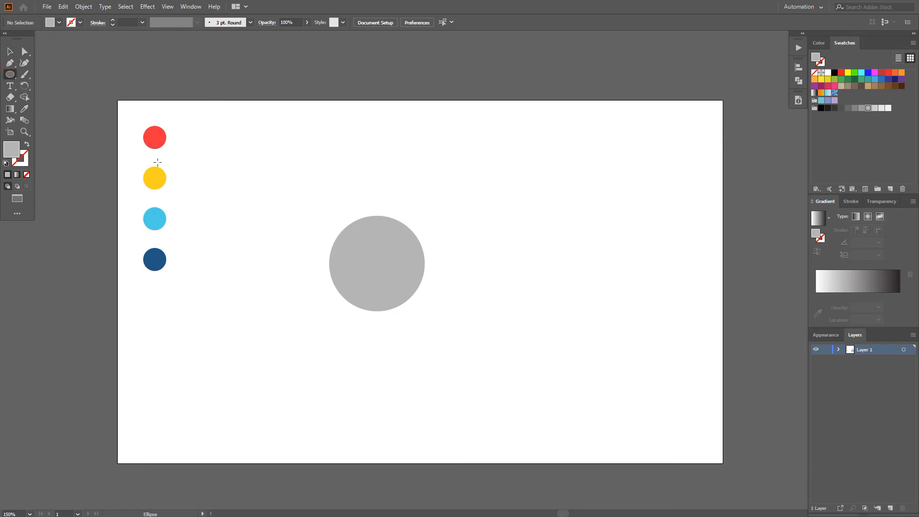
{"action": "left_click", "coordinate": [502, 241]}
{"action": "type", "text": "79"}
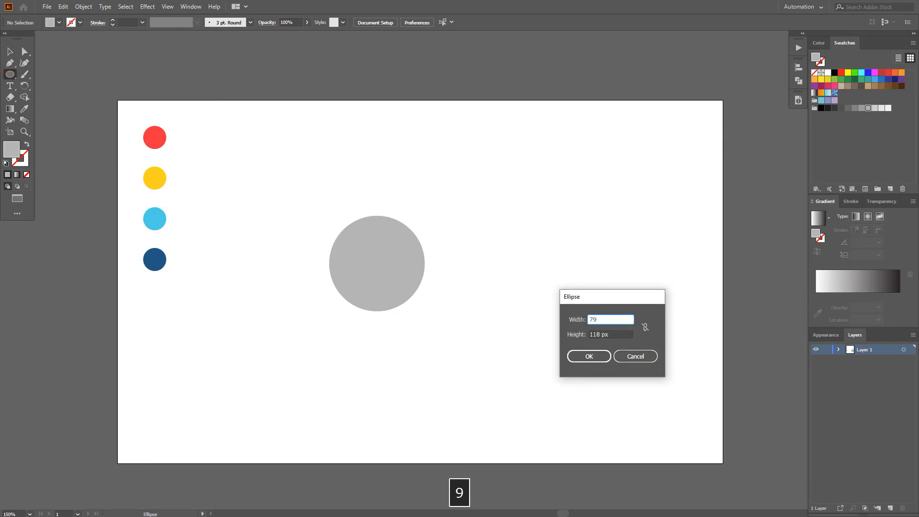
{"action": "key", "text": "Tab"}
{"action": "type", "text": "79"}
{"action": "key", "text": "Return"}
{"action": "key", "text": "v"}
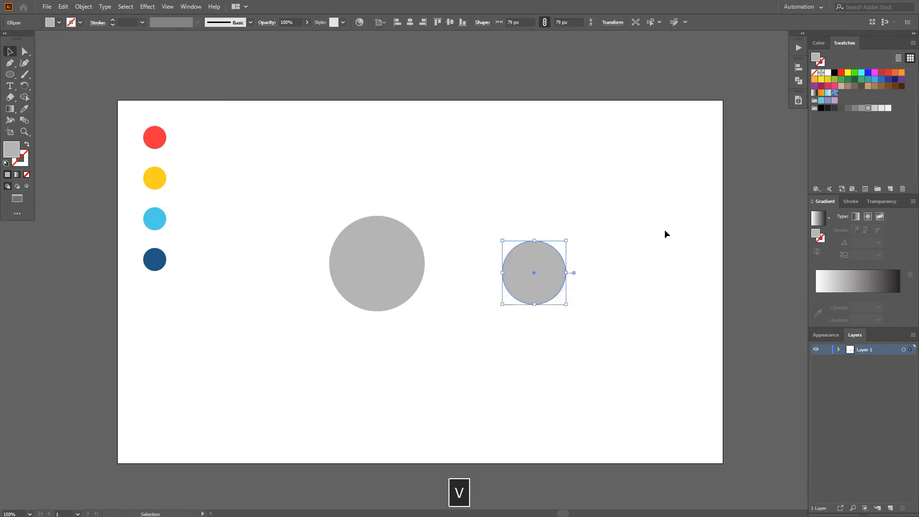
- Duplicate the 79 px circle in front of itself, shrunk concentrically to about 75 px, and fill the copy with a lighter grey
{"action": "scroll", "coordinate": [580, 271], "scroll_direction": "up", "scroll_amount": 2}
{"action": "key", "text": "space"}
{"action": "left_click_drag", "start_coordinate": [605, 279], "coordinate": [534, 267]}
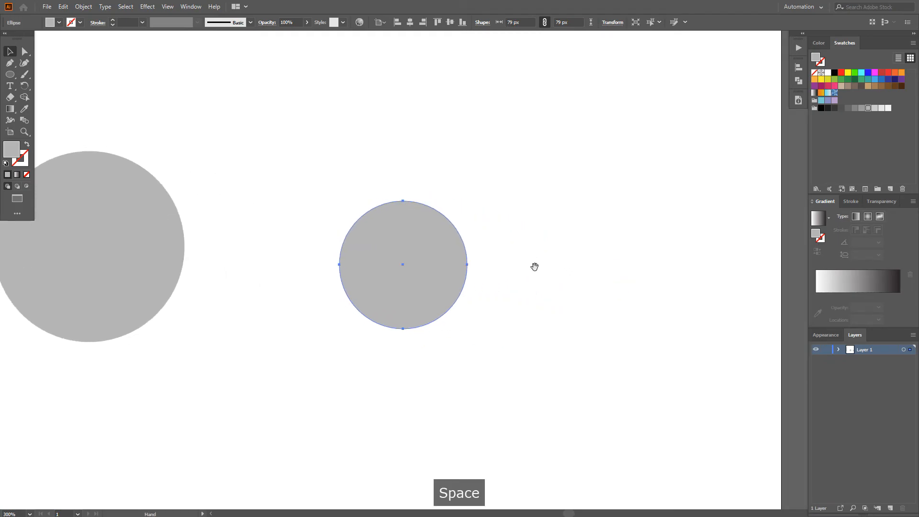
{"action": "left_click", "coordinate": [64, 6]}
{"action": "left_click", "coordinate": [64, 6]}
{"action": "left_click", "coordinate": [63, 7]}
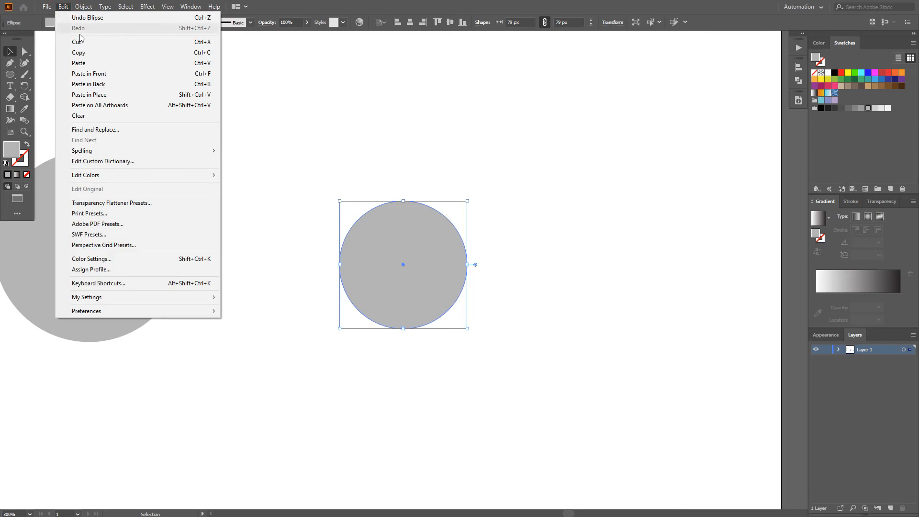
{"action": "left_click", "coordinate": [62, 74]}
{"action": "scroll", "coordinate": [455, 322], "scroll_direction": "up", "scroll_amount": 1}
{"action": "scroll", "coordinate": [420, 301], "scroll_direction": "up", "scroll_amount": 1}
{"action": "left_click_drag", "start_coordinate": [519, 354], "coordinate": [514, 348]}
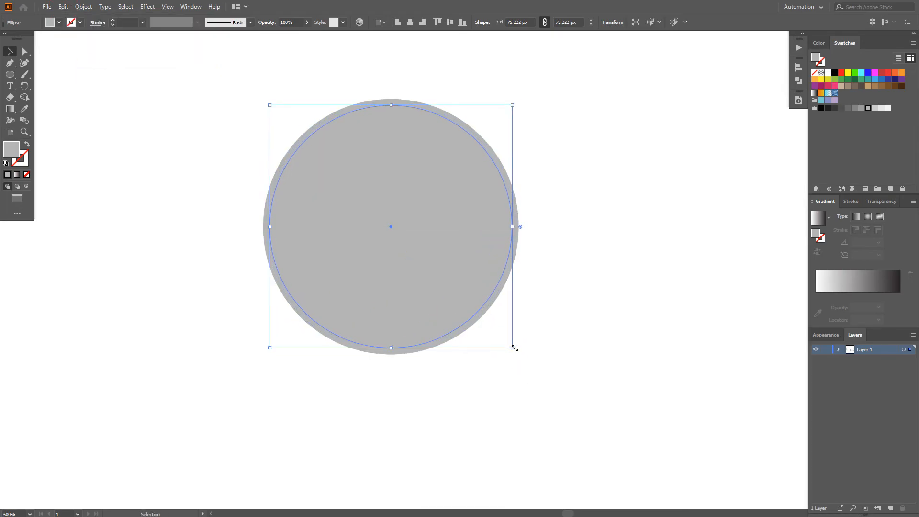
{"action": "left_click", "coordinate": [874, 108]}
{"action": "left_click", "coordinate": [431, 442]}
- Apply a linear gradient to the outer 79 px circle, running diagonally from upper left to lower right at -45°
{"action": "key", "text": "a"}
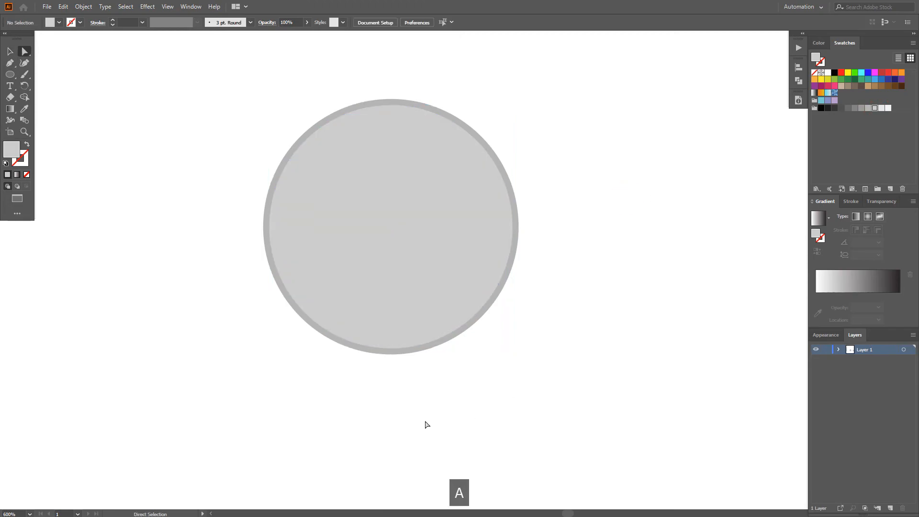
{"action": "left_click", "coordinate": [423, 352]}
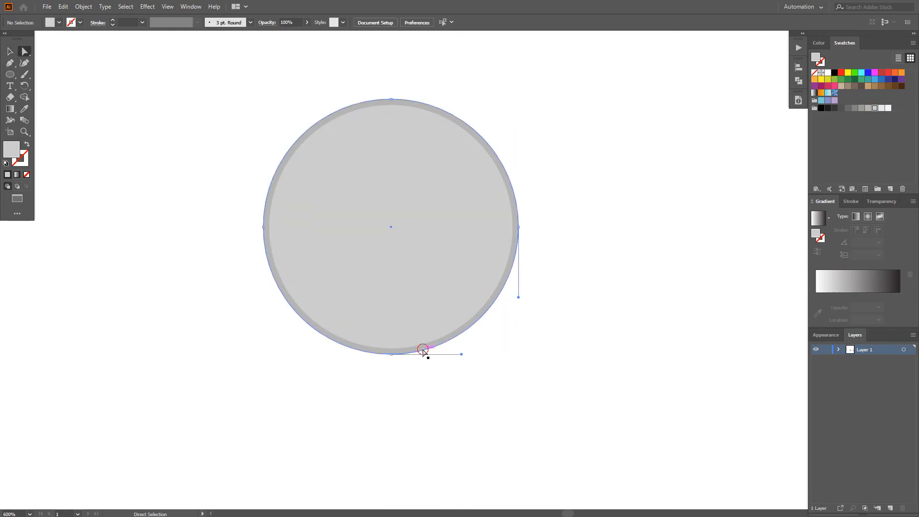
{"action": "left_click", "coordinate": [818, 218]}
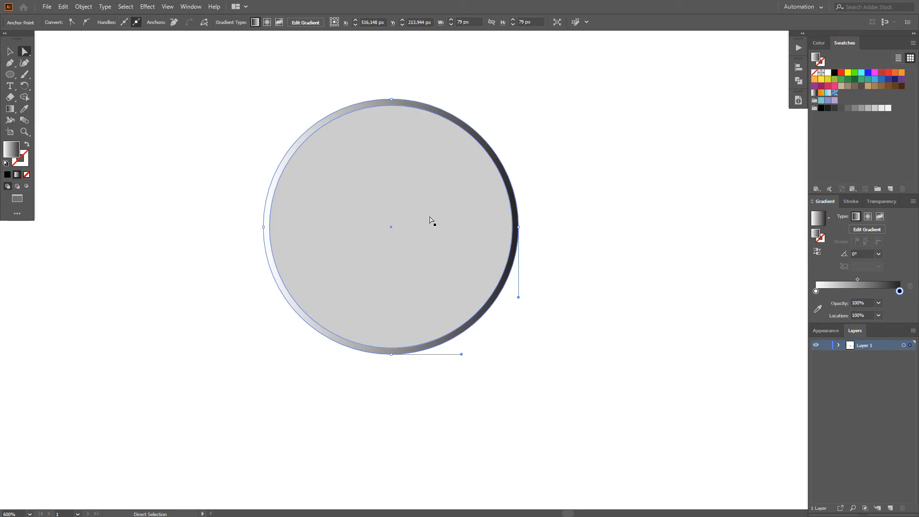
{"action": "key", "text": "g"}
{"action": "left_click_drag", "start_coordinate": [297, 134], "coordinate": [482, 317]}
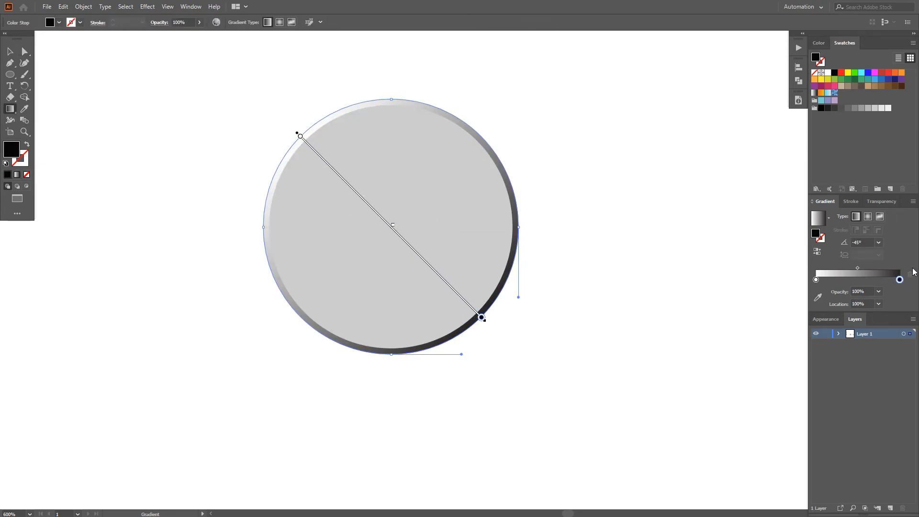
- Set the outer circle's dark gradient stop to a pale blue-grey in HSB: hue 190.91, saturation 10.14, brightness 85.1
{"action": "left_click", "coordinate": [819, 42]}
{"action": "left_click", "coordinate": [912, 42]}
{"action": "left_click", "coordinate": [838, 80]}
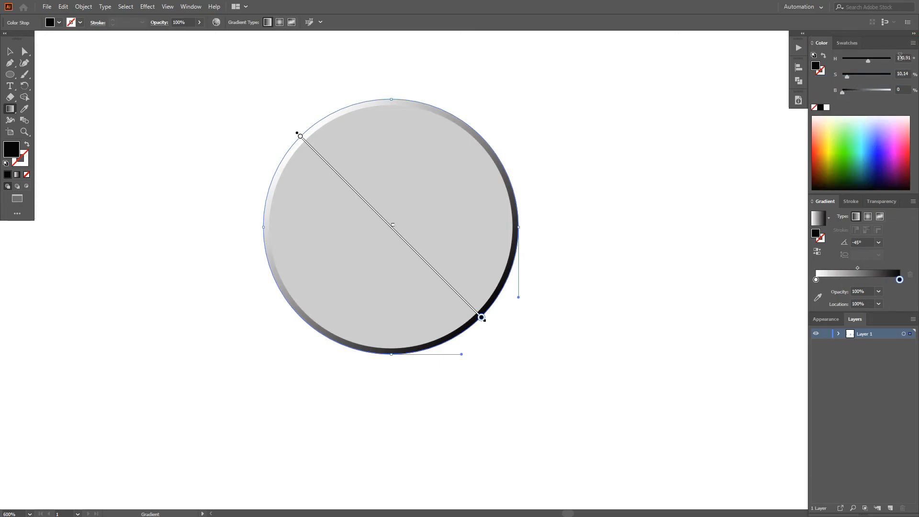
{"action": "type", "text": "85,1"}
{"action": "key", "text": "Return"}
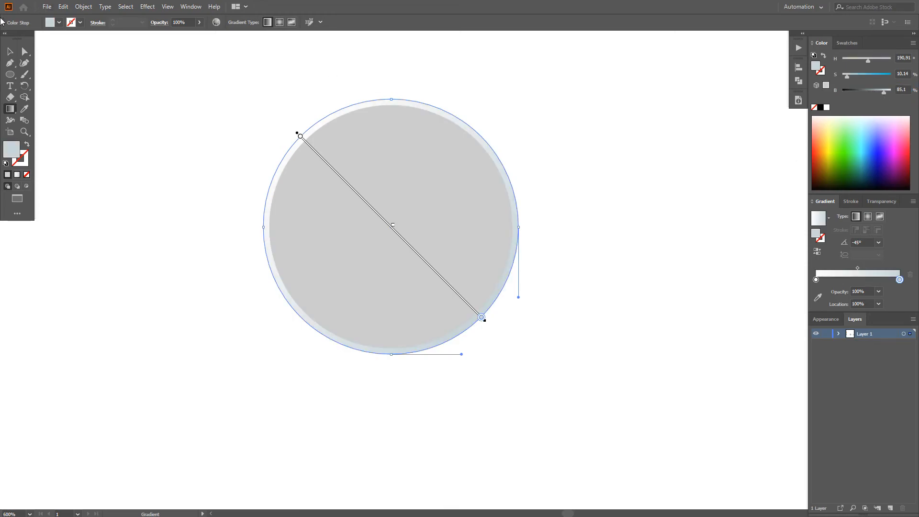
- Copy the outer ring's gradient onto the inner circle with the Eyedropper
{"action": "left_click", "coordinate": [25, 52]}
{"action": "left_click", "coordinate": [180, 114]}
{"action": "left_click", "coordinate": [412, 211]}
{"action": "key", "text": "i"}
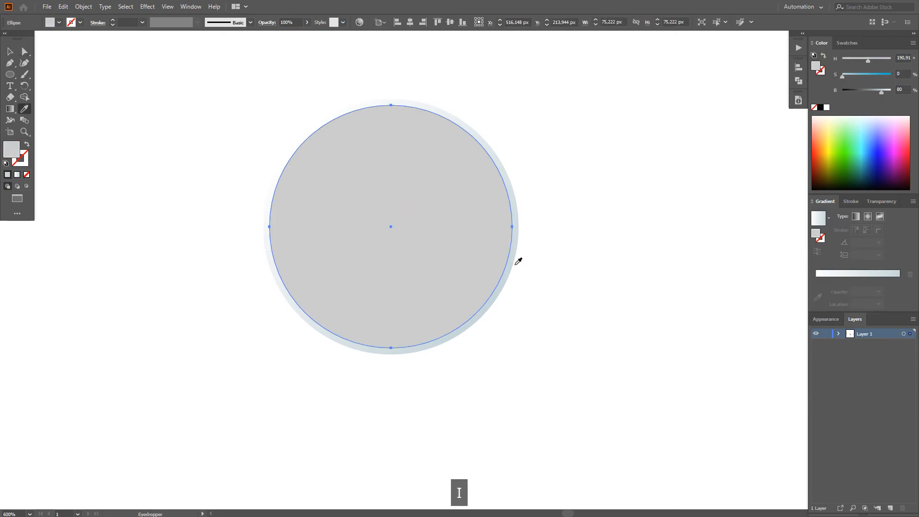
{"action": "left_click", "coordinate": [515, 259]}
{"action": "key", "text": "a"}
{"action": "left_click", "coordinate": [582, 273]}
- Redirect the inner circle's gradient diagonally from upper left to lower right at -45°
{"action": "left_click", "coordinate": [421, 297]}
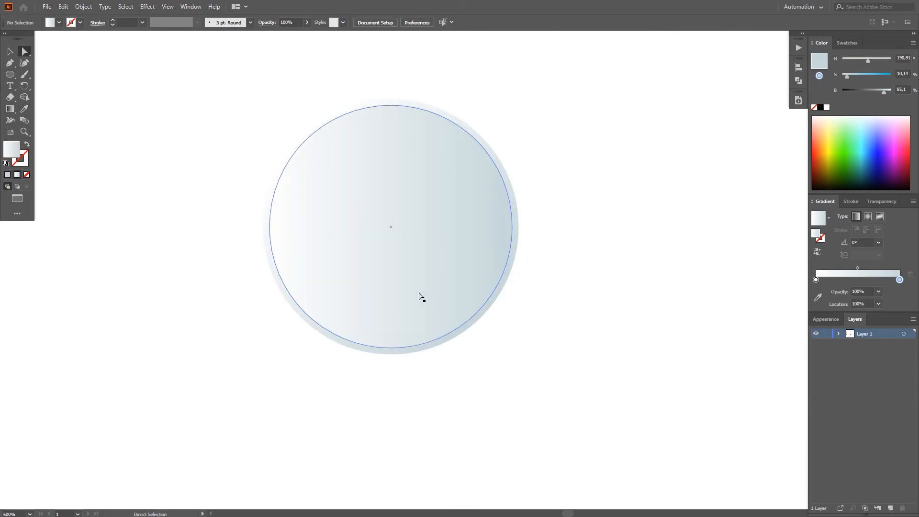
{"action": "key", "text": "g"}
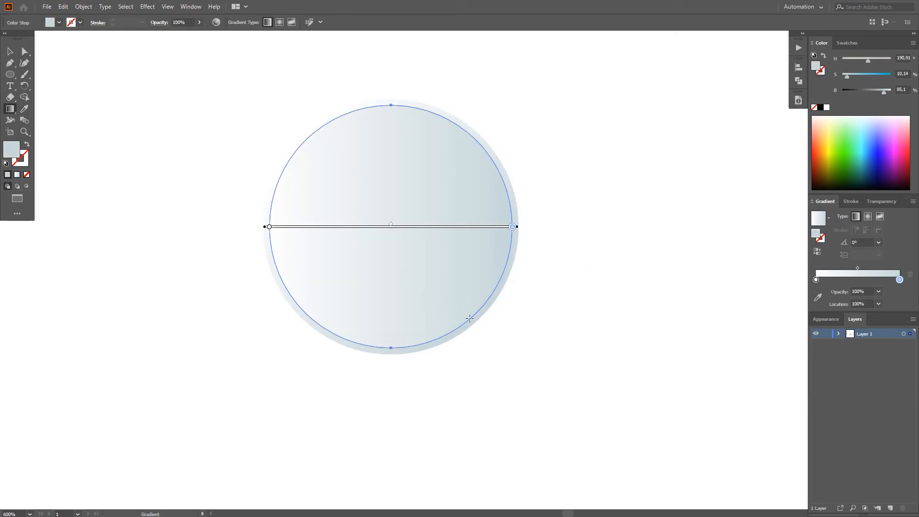
{"action": "left_click_drag", "start_coordinate": [306, 137], "coordinate": [480, 312]}
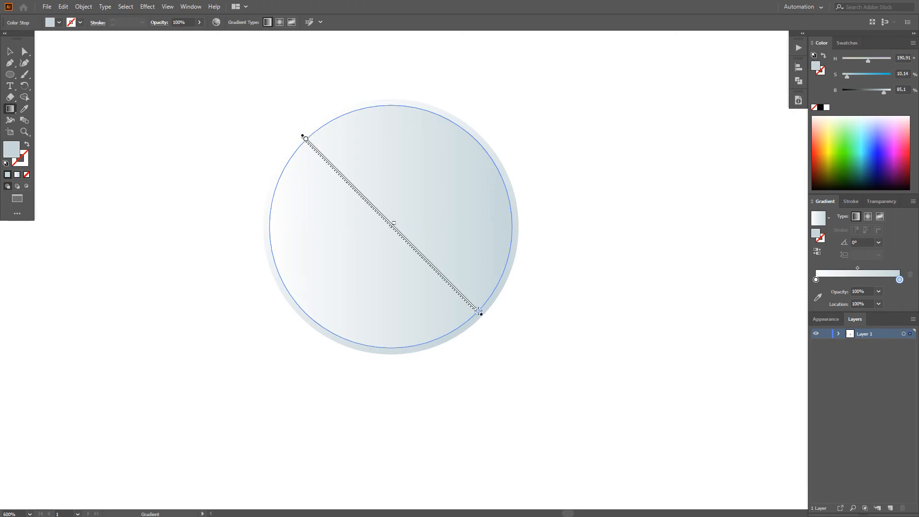
{"action": "key", "text": "a"}
{"action": "left_click", "coordinate": [586, 289]}
- Set the inner circle's end gradient stop to hue 180, saturation 1.5 and brightness 96
{"action": "left_click", "coordinate": [473, 323]}
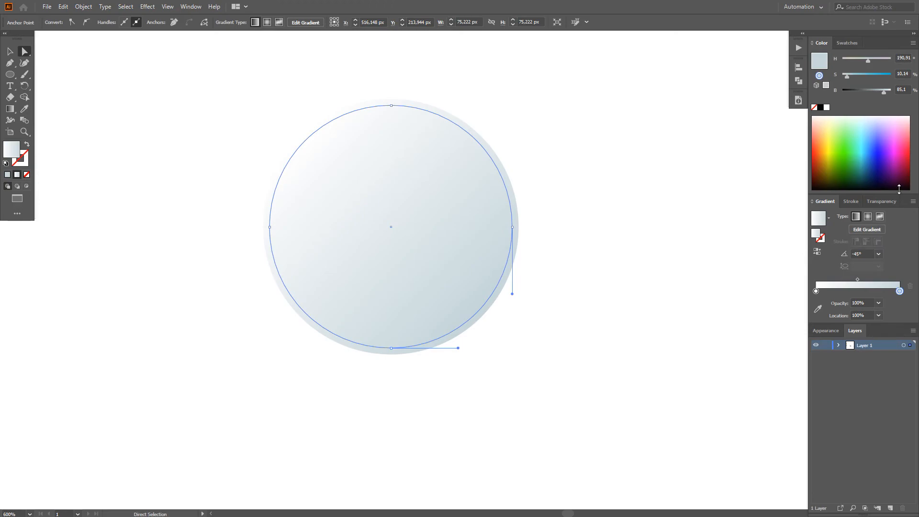
{"action": "type", "text": "180"}
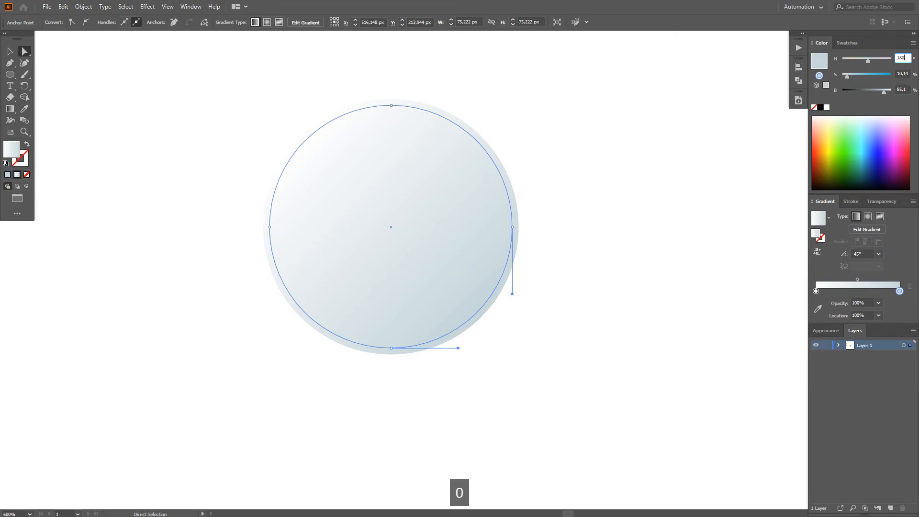
{"action": "left_click", "coordinate": [906, 73]}
{"action": "type", "text": "1.5"}
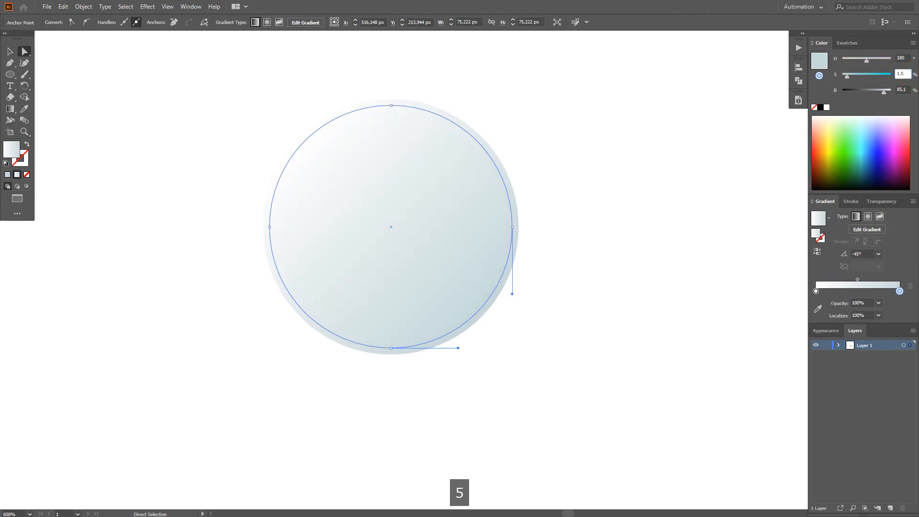
{"action": "key", "text": "Tab"}
{"action": "type", "text": "96"}
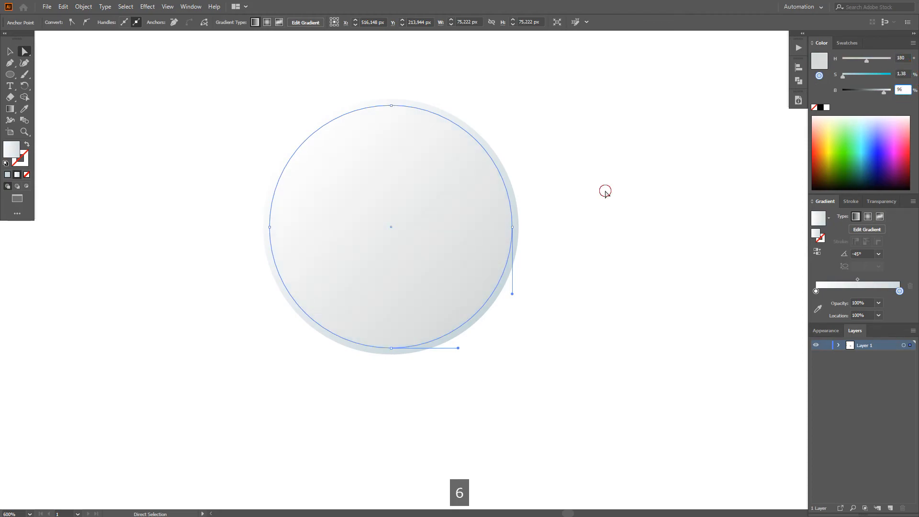
{"action": "left_click", "coordinate": [605, 191]}
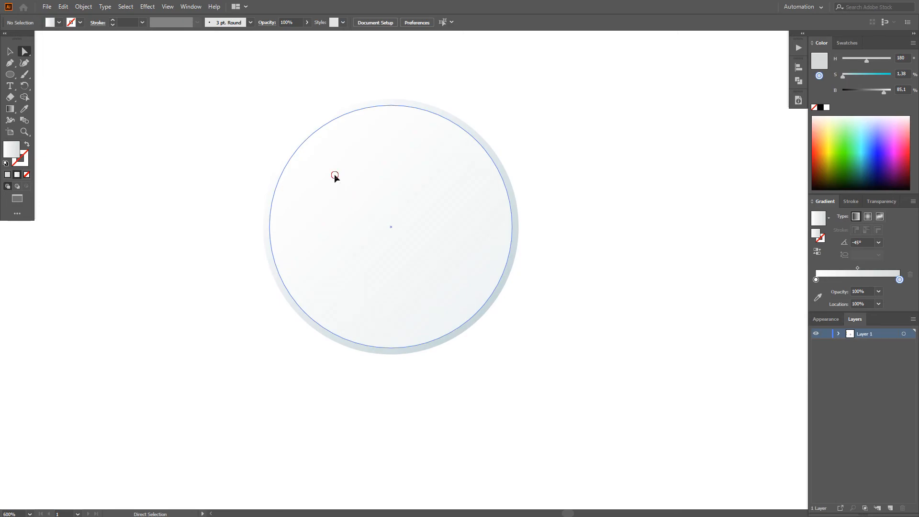
- Change the inner circle's white starting gradient stop to an HSB colour with hue 195, saturation 2 and slightly reduced brightness
{"action": "left_click", "coordinate": [337, 179]}
{"action": "left_click", "coordinate": [815, 291]}
{"action": "left_click", "coordinate": [912, 43]}
{"action": "left_click", "coordinate": [885, 69]}
{"action": "left_click", "coordinate": [909, 57]}
{"action": "type", "text": "195"}
{"action": "key", "text": "Tab"}
{"action": "type", "text": "2"}
{"action": "key", "text": "Tab"}
{"action": "type", "text": "9"}
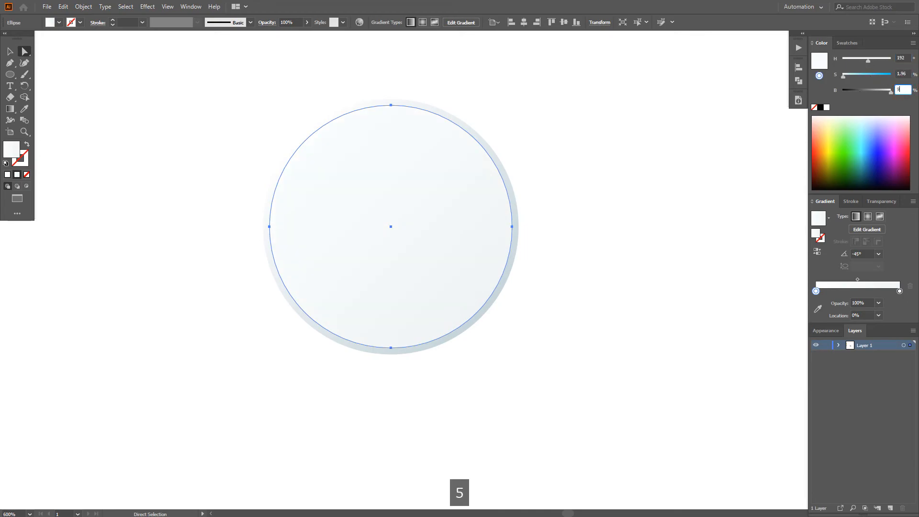
{"action": "left_click", "coordinate": [525, 298]}
- Group the two concentric gradient circles
{"action": "scroll", "coordinate": [525, 299], "scroll_direction": "down", "scroll_amount": 1}
{"action": "scroll", "coordinate": [637, 335], "scroll_direction": "down", "scroll_amount": 1}
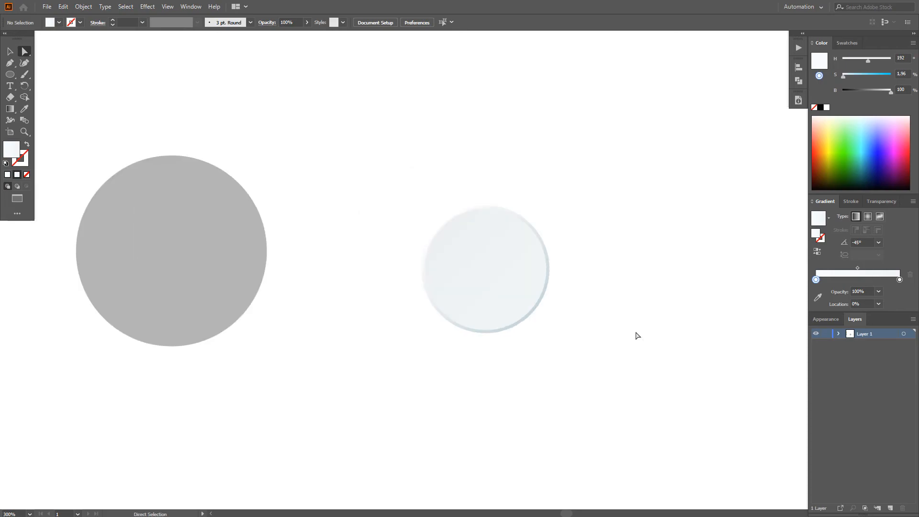
{"action": "scroll", "coordinate": [484, 360], "scroll_direction": "down", "scroll_amount": 1}
{"action": "key", "text": "v"}
{"action": "left_click_drag", "start_coordinate": [576, 388], "coordinate": [456, 257]}
{"action": "right_click", "coordinate": [471, 320]}
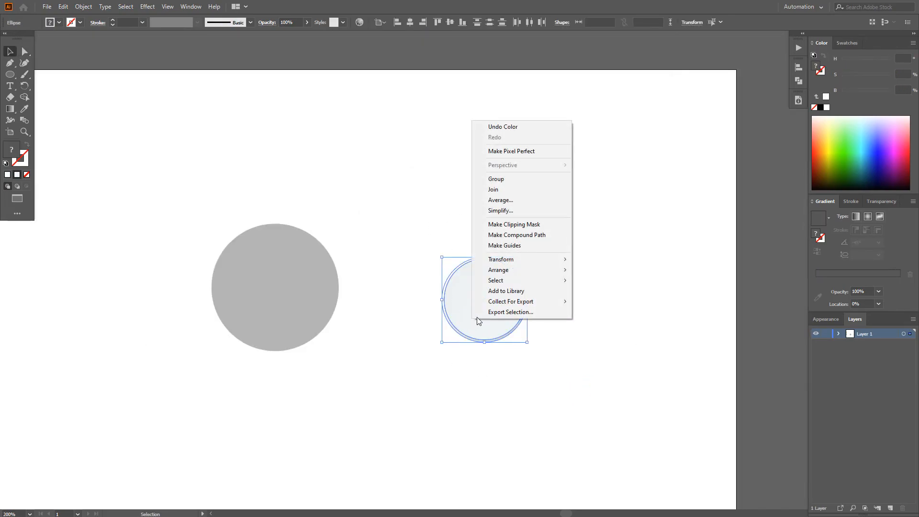
{"action": "key", "text": "Escape"}
{"action": "key", "text": "ctrl+g"}
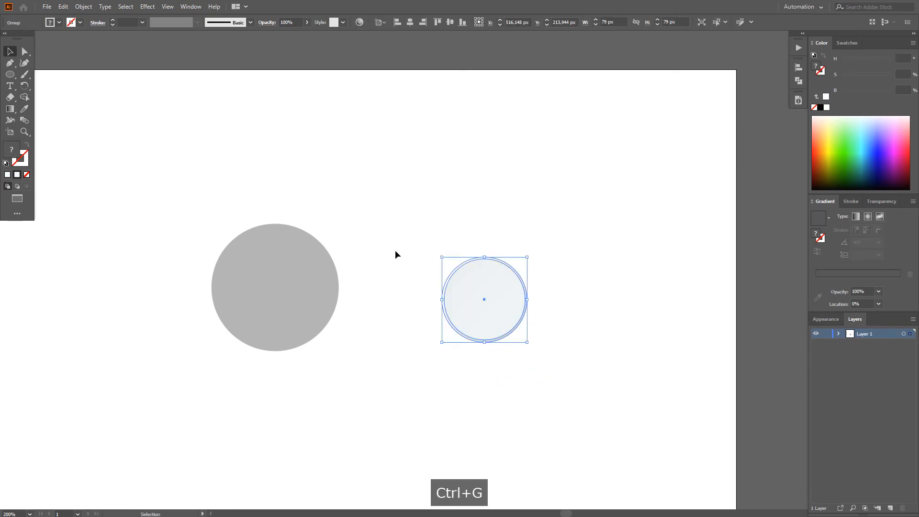
{"action": "left_click", "coordinate": [364, 300]}
- Centre the gradient circle group horizontally and vertically on the large grey circle, using that circle as the key object
{"action": "key", "text": "space"}
{"action": "left_click_drag", "start_coordinate": [365, 300], "coordinate": [510, 273]}
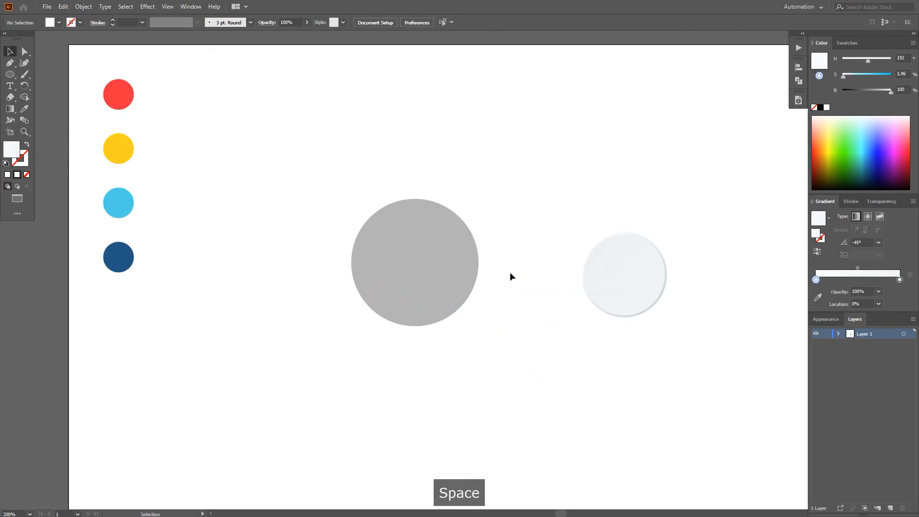
{"action": "left_click", "coordinate": [632, 290]}
{"action": "left_click", "coordinate": [420, 234], "text": "shift"}
{"action": "left_click", "coordinate": [420, 233]}
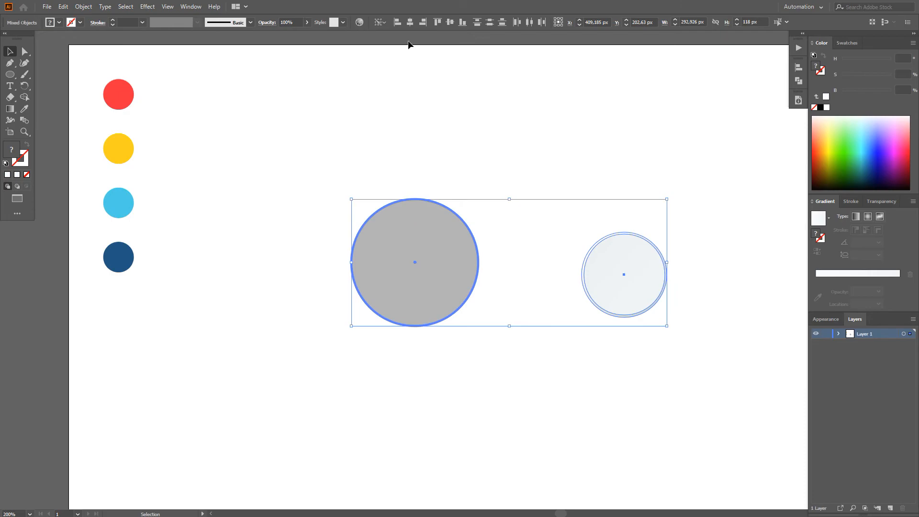
{"action": "left_click", "coordinate": [410, 22]}
{"action": "left_click", "coordinate": [449, 22]}
{"action": "left_click", "coordinate": [458, 117]}
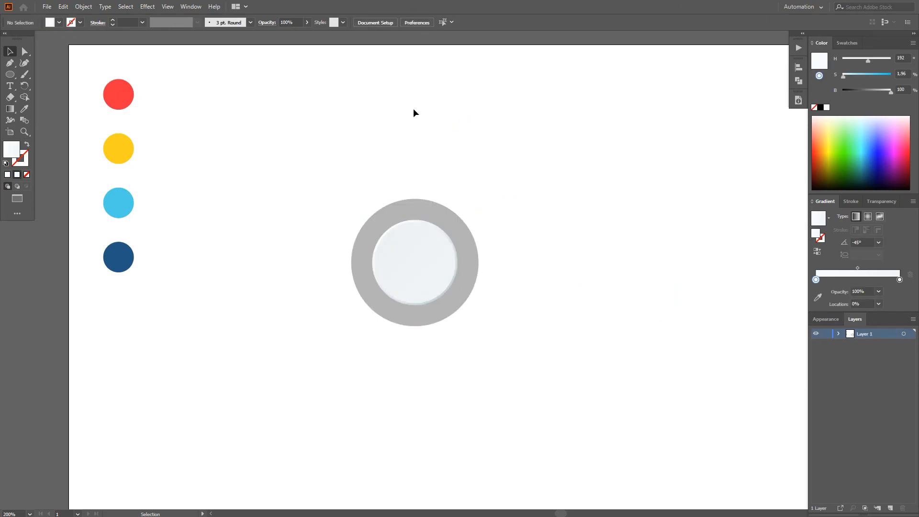
- Draw a 59 × 59 px circle in the empty area to the right of the centred circles
{"action": "left_click", "coordinate": [10, 74]}
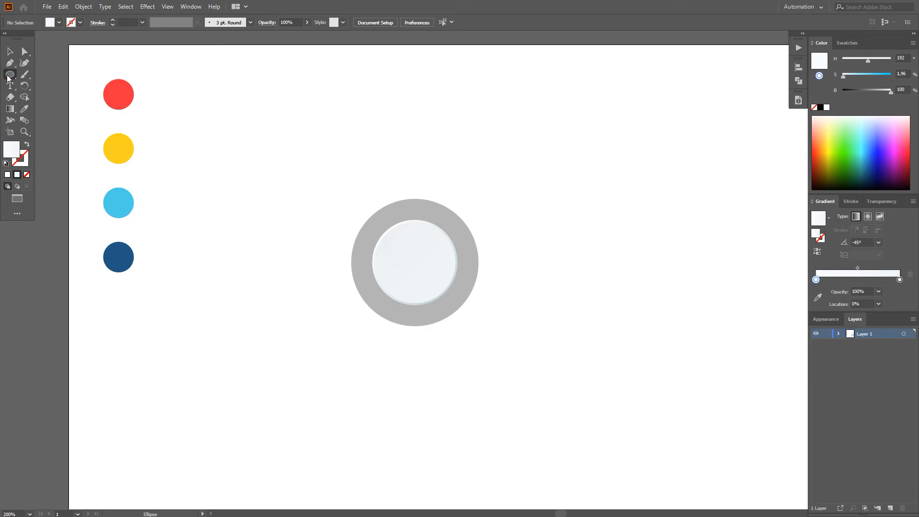
{"action": "left_click", "coordinate": [561, 271]}
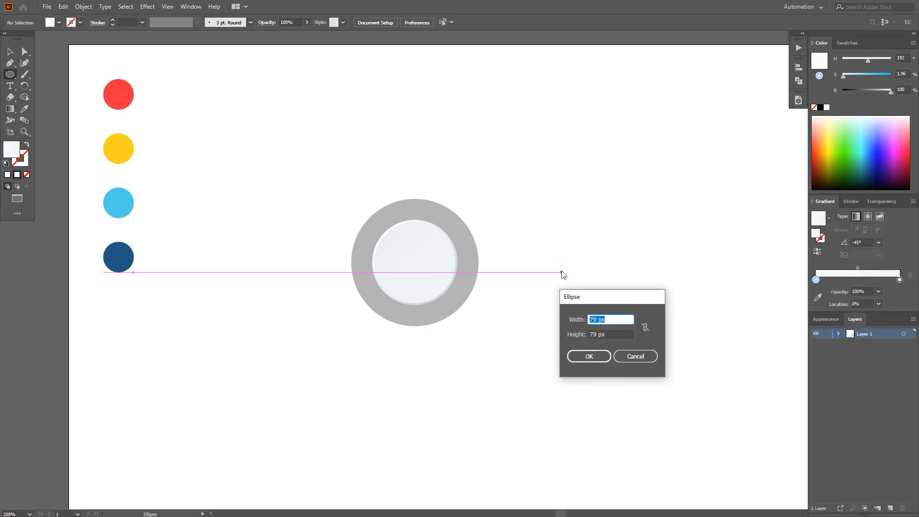
{"action": "type", "text": "59"}
{"action": "key", "text": "Tab"}
{"action": "type", "text": "59"}
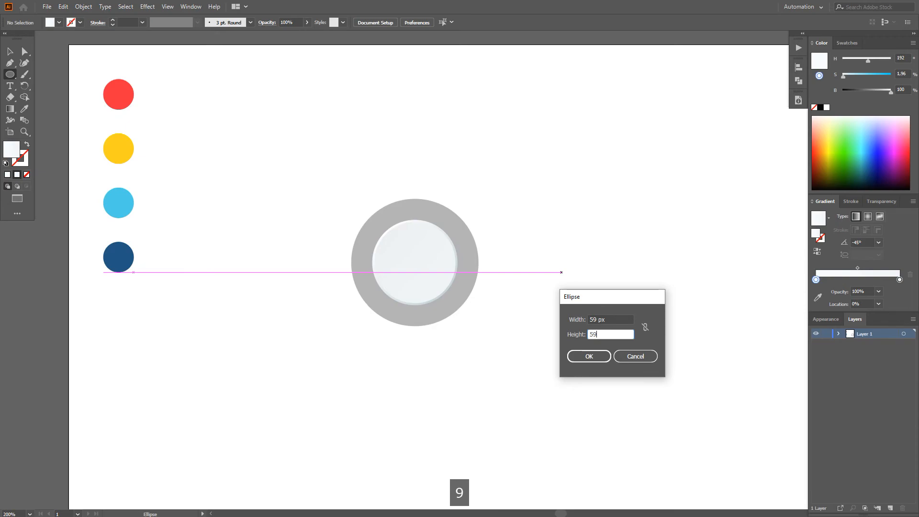
{"action": "left_click", "coordinate": [589, 357]}
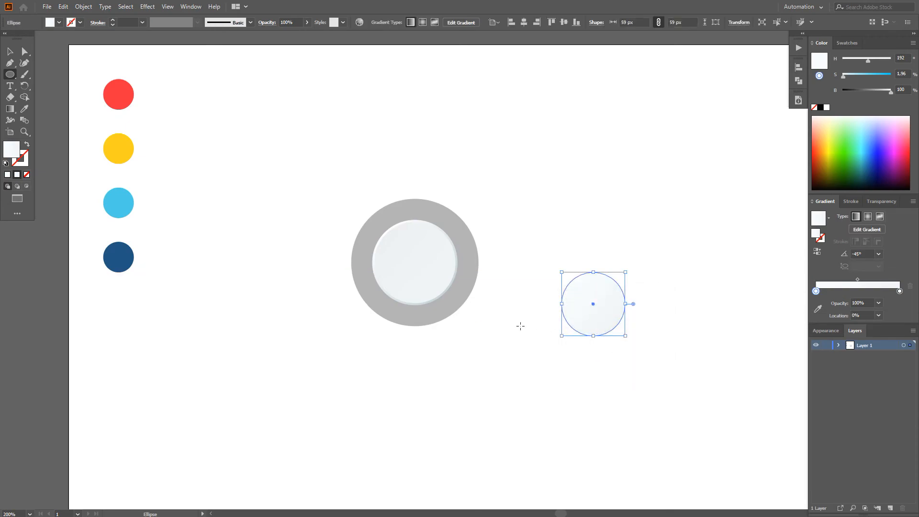
- Fill the new 59 px circle with the red from the palette
{"action": "left_click", "coordinate": [24, 110]}
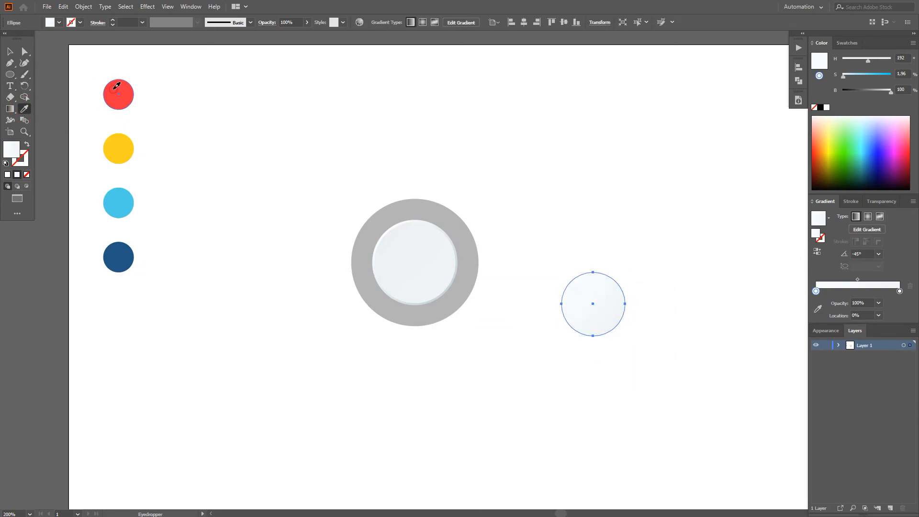
{"action": "left_click", "coordinate": [115, 88]}
{"action": "left_click", "coordinate": [9, 51]}
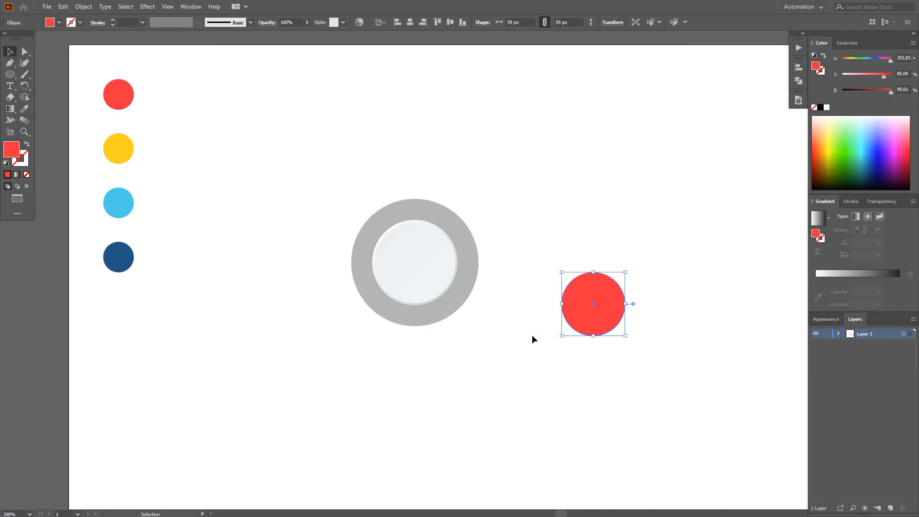
- Centre the red circle horizontally and vertically on the gradient circle group, using that group as the key object
{"action": "left_click", "coordinate": [426, 281], "text": "shift"}
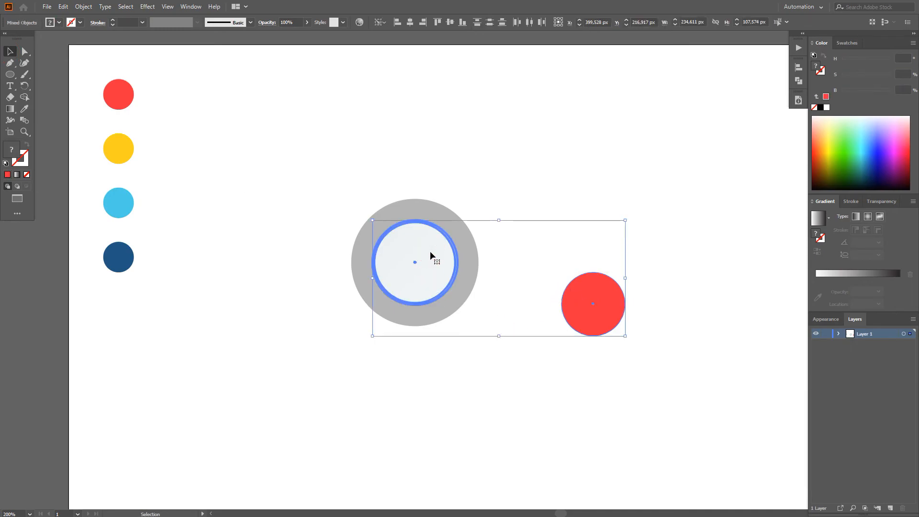
{"action": "left_click", "coordinate": [409, 22]}
{"action": "left_click", "coordinate": [449, 22]}
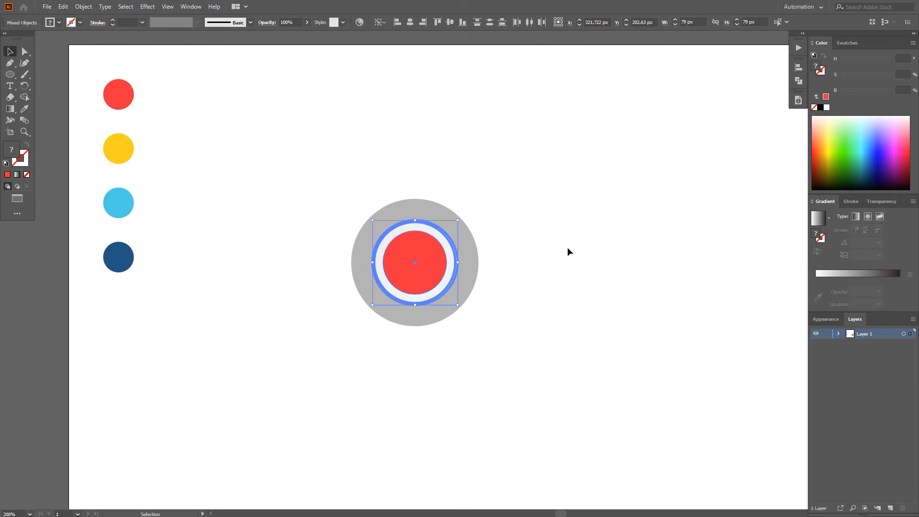
{"action": "left_click", "coordinate": [568, 249]}
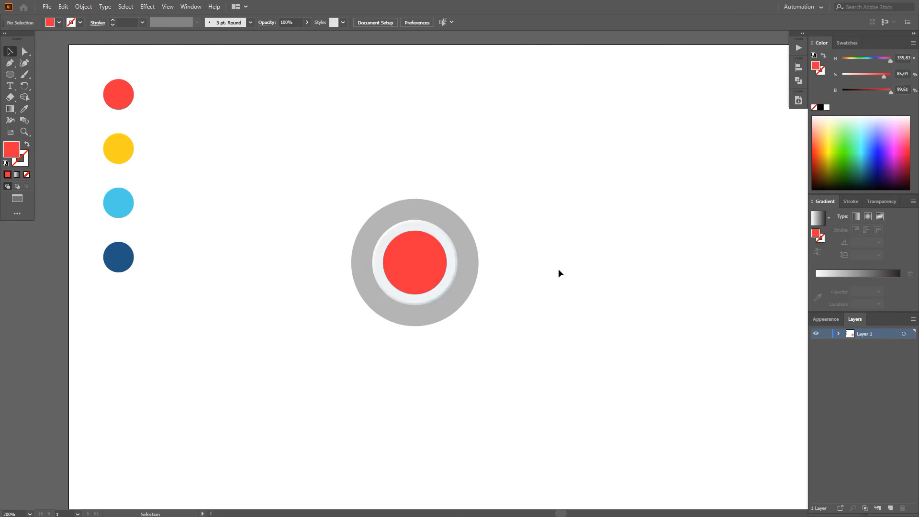
- Draw a horizontal line about 168 px long through the centre of the circles and give it a black stroke
{"action": "key", "text": "a"}
{"action": "left_click_drag", "start_coordinate": [9, 74], "coordinate": [48, 120]}
{"action": "mouse_move", "coordinate": [415, 262]}
{"action": "left_mouse_down"}
{"action": "mouse_move", "coordinate": [568, 266]}
{"action": "mouse_move", "coordinate": [505, 262]}
{"action": "left_mouse_up"}
{"action": "key", "text": "x"}
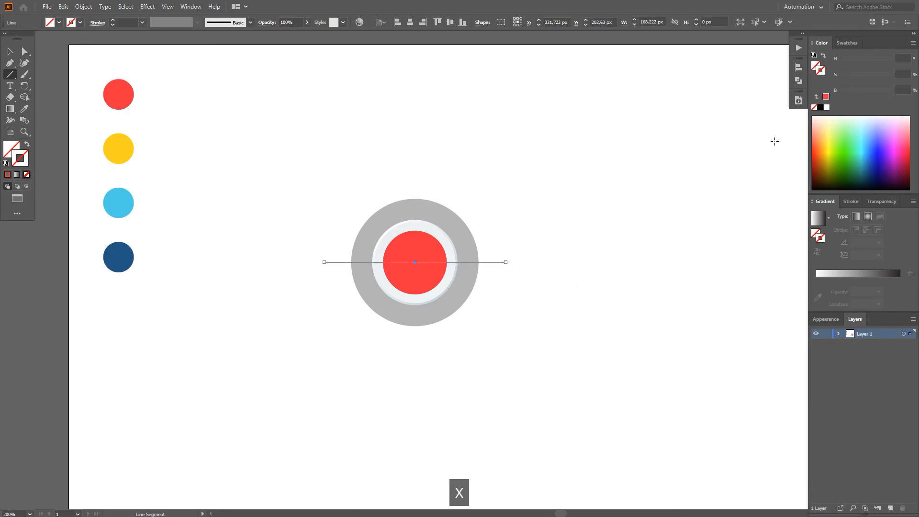
{"action": "left_click", "coordinate": [844, 43]}
{"action": "left_click", "coordinate": [834, 73]}
{"action": "left_click", "coordinate": [10, 51]}
- Divide the large grey circle into two halves along the horizontal line with Pathfinder Divide
{"action": "scroll", "coordinate": [458, 304], "scroll_direction": "up", "scroll_amount": 1}
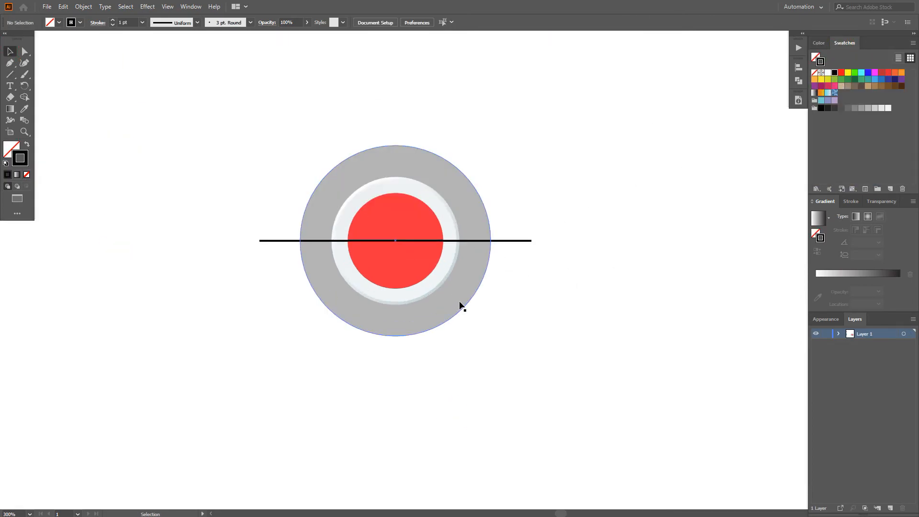
{"action": "left_click", "coordinate": [467, 203], "text": "shift"}
{"action": "left_click", "coordinate": [798, 80]}
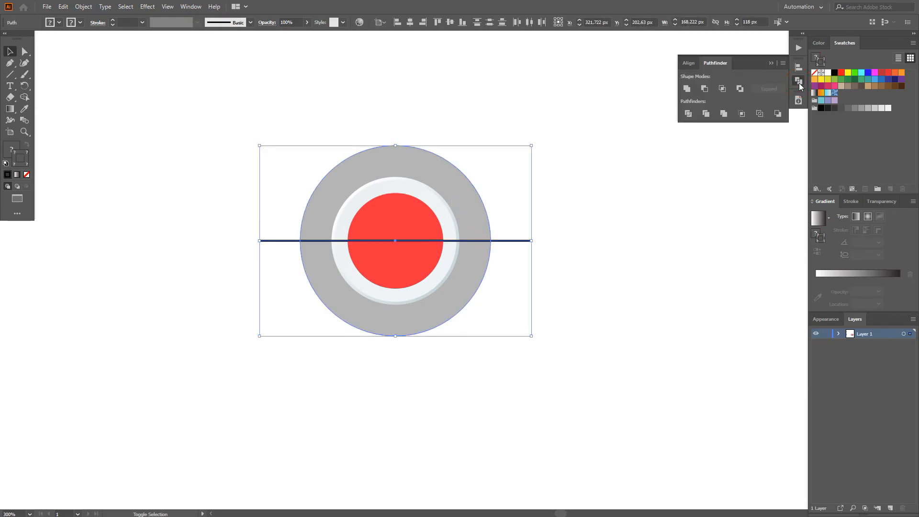
{"action": "left_click", "coordinate": [688, 114]}
{"action": "left_click", "coordinate": [540, 175]}
{"action": "left_click", "coordinate": [405, 226]}
{"action": "left_click_drag", "start_coordinate": [406, 226], "coordinate": [438, 200]}
{"action": "key", "text": "ctrl+z"}
- Ungroup the divided grey circle and send both of its halves to the back
{"action": "right_click", "coordinate": [459, 207]}
{"action": "left_click", "coordinate": [488, 285]}
{"action": "left_click", "coordinate": [488, 286]}
{"action": "left_click", "coordinate": [446, 269]}
{"action": "left_click", "coordinate": [433, 215], "text": "shift"}
{"action": "key", "text": "ctrl+shift+bracketleft"}
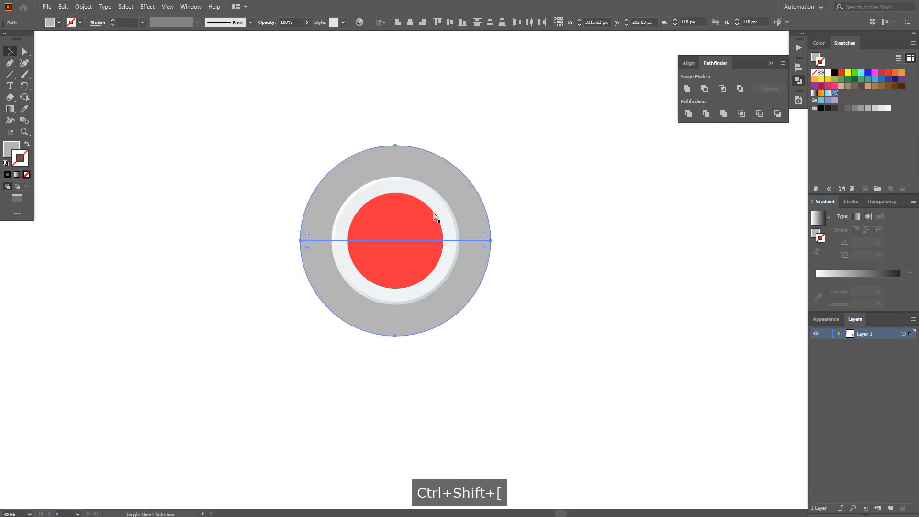
{"action": "left_click", "coordinate": [606, 216]}
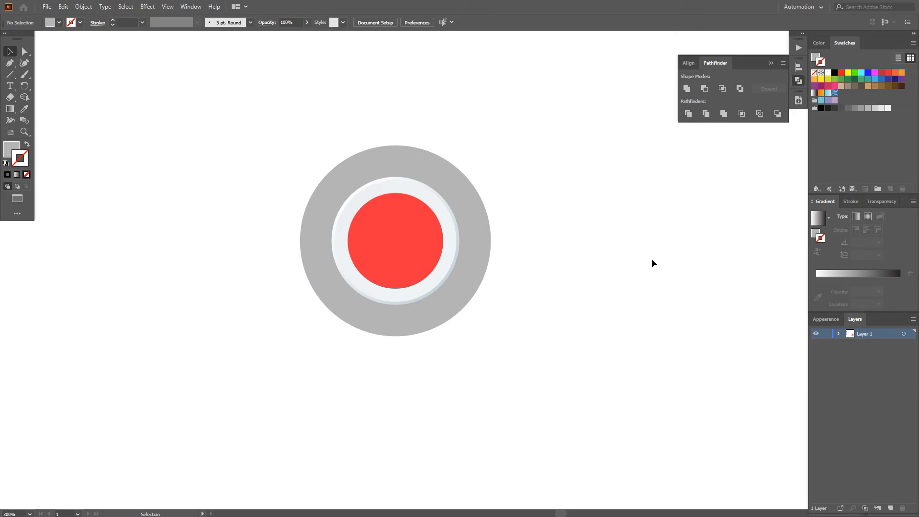
- Fill the lower grey half circle with the red from the palette
{"action": "left_click", "coordinate": [430, 314]}
{"action": "key", "text": "ctrl+minus"}
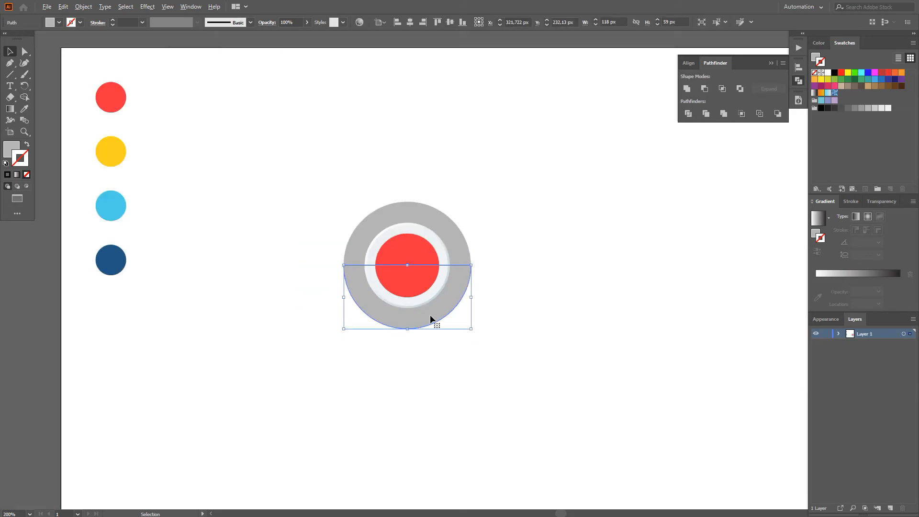
{"action": "left_click", "coordinate": [25, 109]}
{"action": "left_click", "coordinate": [120, 96]}
{"action": "key", "text": "a"}
{"action": "left_click", "coordinate": [463, 193]}
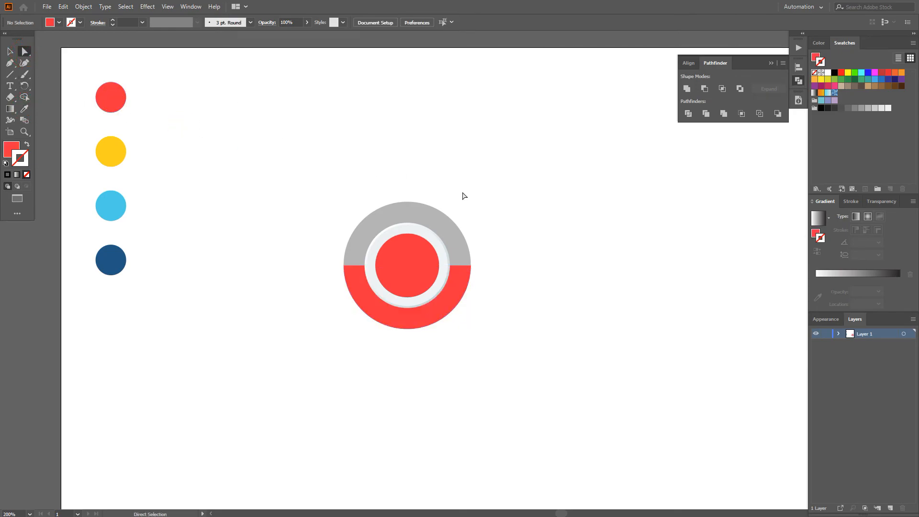
- Fill the upper grey half circle with the lightest grey swatch
{"action": "left_click", "coordinate": [439, 218]}
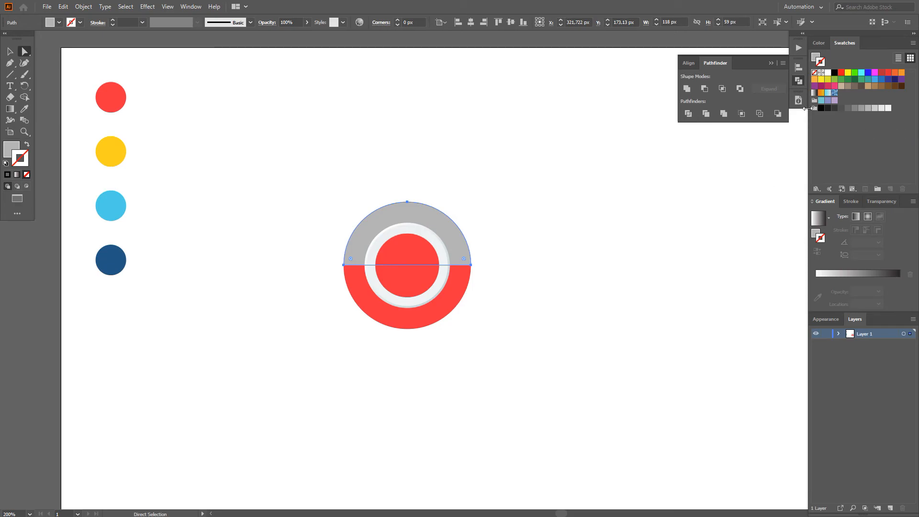
{"action": "left_click", "coordinate": [6, 151]}
{"action": "left_click", "coordinate": [844, 43]}
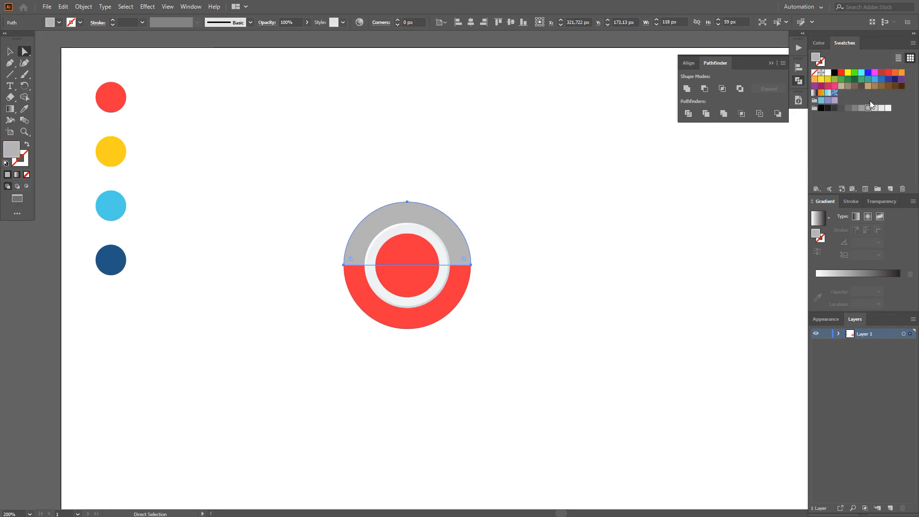
{"action": "left_click", "coordinate": [889, 110]}
{"action": "left_click", "coordinate": [647, 227]}
{"action": "left_click", "coordinate": [504, 396]}
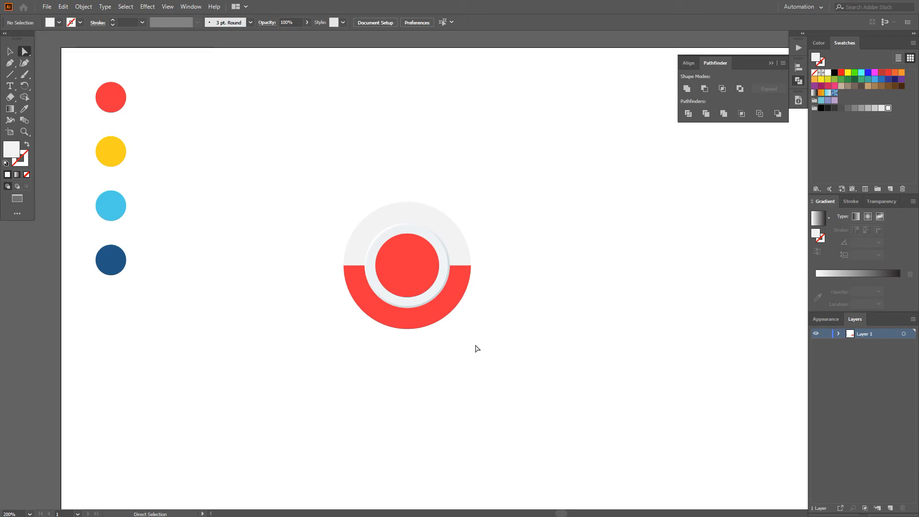
- Duplicate the whole circle graphic edge to edge to its right, repeating the copy until there is a row of four
{"action": "left_click", "coordinate": [10, 51]}
{"action": "left_click_drag", "start_coordinate": [265, 155], "coordinate": [424, 335]}
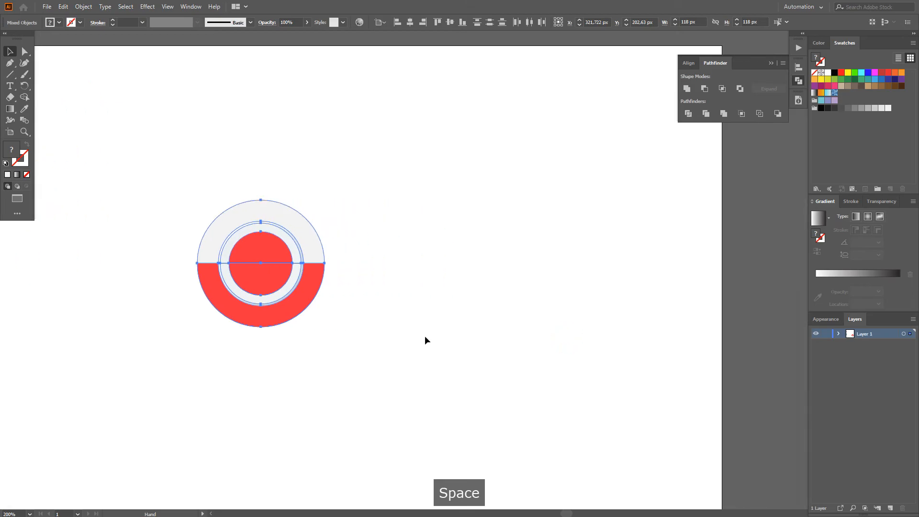
{"action": "left_click", "coordinate": [300, 296], "text": "ctrl"}
{"action": "left_click_drag", "start_coordinate": [294, 314], "coordinate": [484, 318]}
{"action": "scroll", "coordinate": [484, 318], "scroll_direction": "down", "scroll_amount": 2}
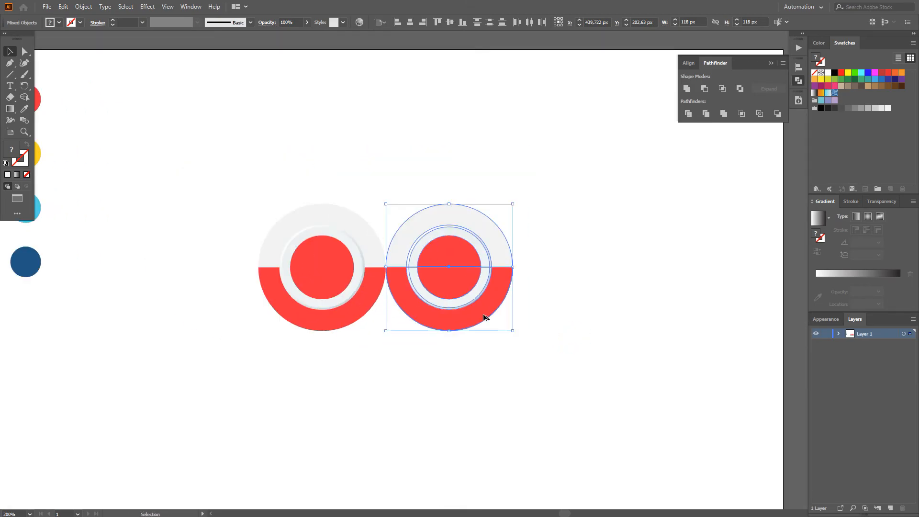
{"action": "key", "text": "ctrl+d"}
{"action": "key", "text": "ctrl+d"}
- Select all four circle graphics and move the row to the left by one circle width
{"action": "left_click_drag", "start_coordinate": [298, 193], "coordinate": [566, 322]}
{"action": "scroll", "coordinate": [405, 357], "scroll_direction": "up", "scroll_amount": 2}
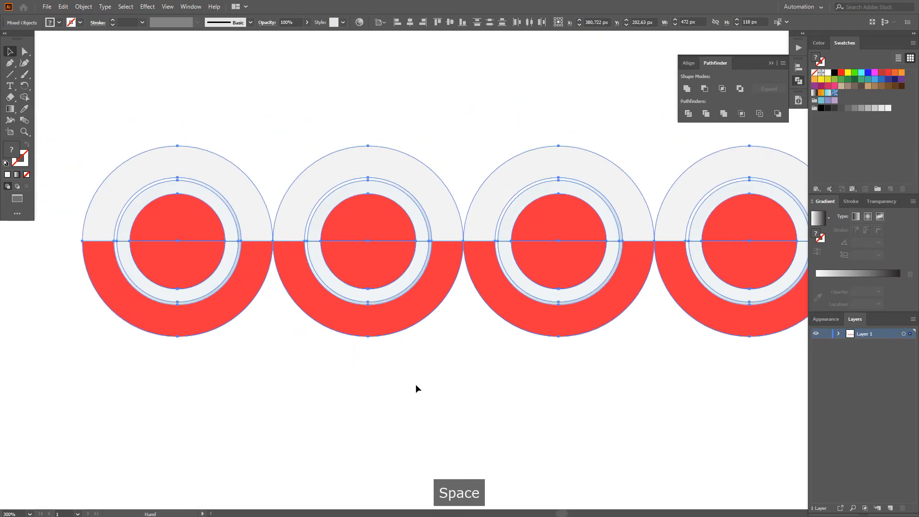
{"action": "left_click", "coordinate": [414, 382]}
- Rotate the outer half circles of the second and fourth graphics by 180° so their red halves are on top
{"action": "left_click", "coordinate": [410, 324]}
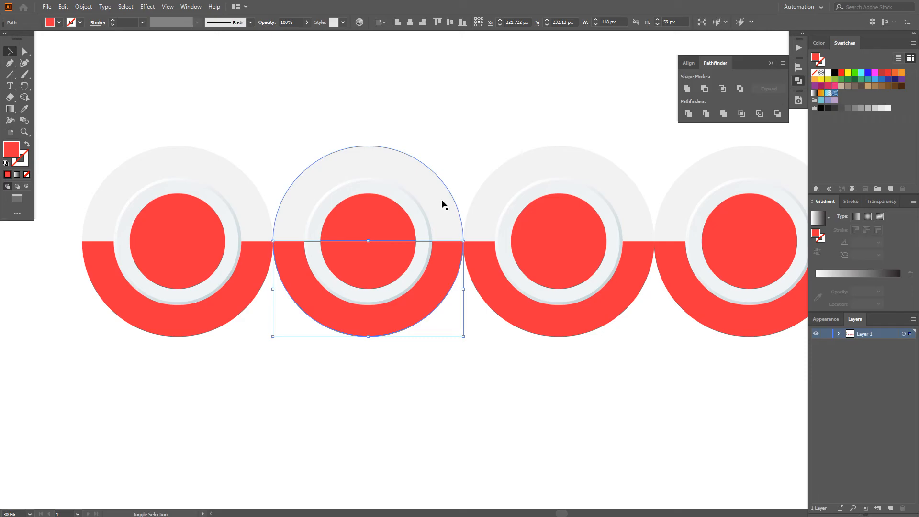
{"action": "left_click", "coordinate": [443, 203], "text": "shift"}
{"action": "left_click_drag", "start_coordinate": [467, 340], "coordinate": [276, 144]}
{"action": "left_click_drag", "start_coordinate": [704, 432], "coordinate": [493, 429]}
{"action": "left_click", "coordinate": [637, 237]}
{"action": "left_click_drag", "start_coordinate": [653, 176], "coordinate": [467, 386]}
{"action": "scroll", "coordinate": [382, 395], "scroll_direction": "down", "scroll_amount": 1}
{"action": "left_click", "coordinate": [462, 382]}
- Recolour the second graphic's inner circle and upper half with the yellow from the palette
{"action": "key", "text": "a"}
{"action": "left_click", "coordinate": [326, 280]}
{"action": "left_click", "coordinate": [326, 231], "text": "shift"}
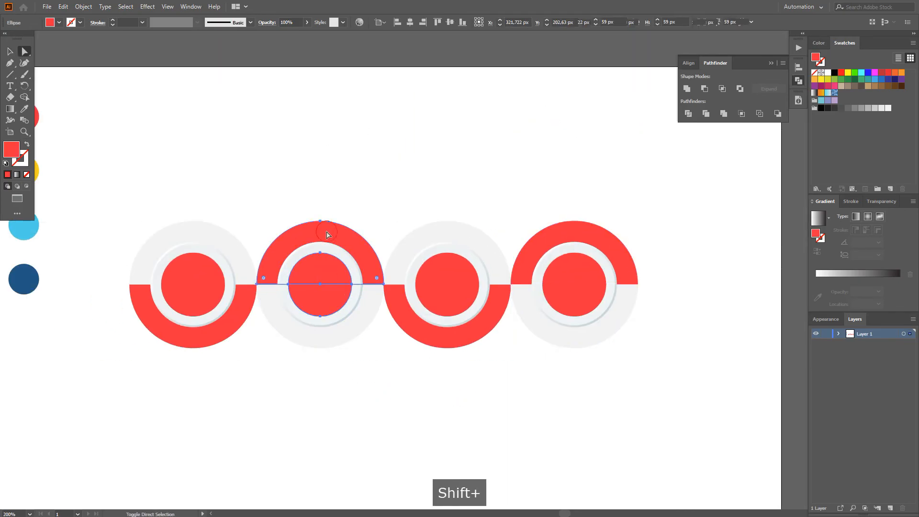
{"action": "scroll", "coordinate": [327, 231], "scroll_direction": "down", "scroll_amount": 1}
{"action": "left_click_drag", "start_coordinate": [326, 233], "coordinate": [393, 223]}
{"action": "left_click", "coordinate": [775, 64]}
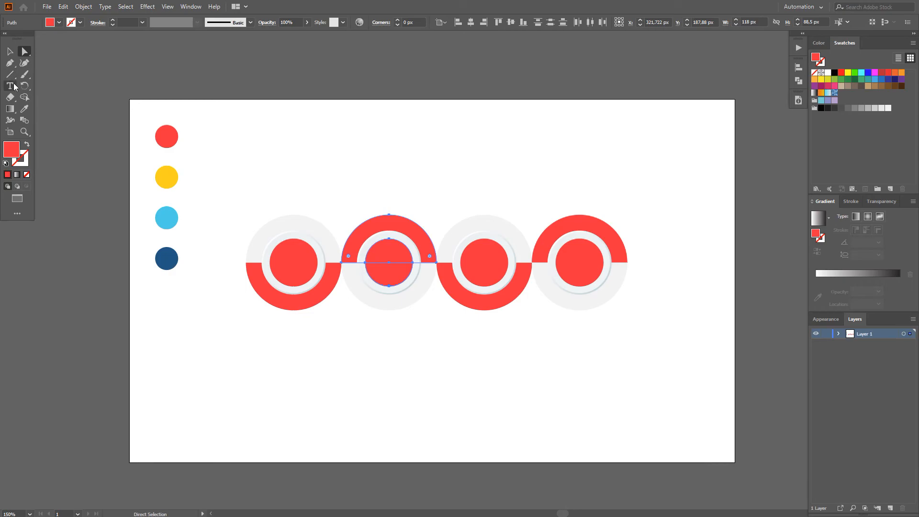
{"action": "left_click", "coordinate": [24, 109]}
{"action": "left_click", "coordinate": [167, 176]}
{"action": "key", "text": "a"}
{"action": "left_click", "coordinate": [496, 176]}
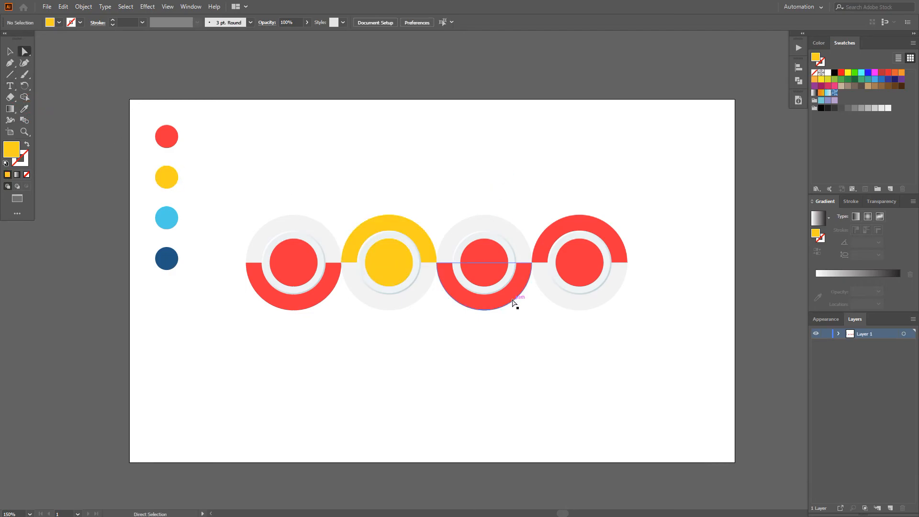
- Recolour the third graphic's inner circle and lower half with the light blue from the palette
{"action": "left_click", "coordinate": [511, 303]}
{"action": "left_click", "coordinate": [478, 267], "text": "shift"}
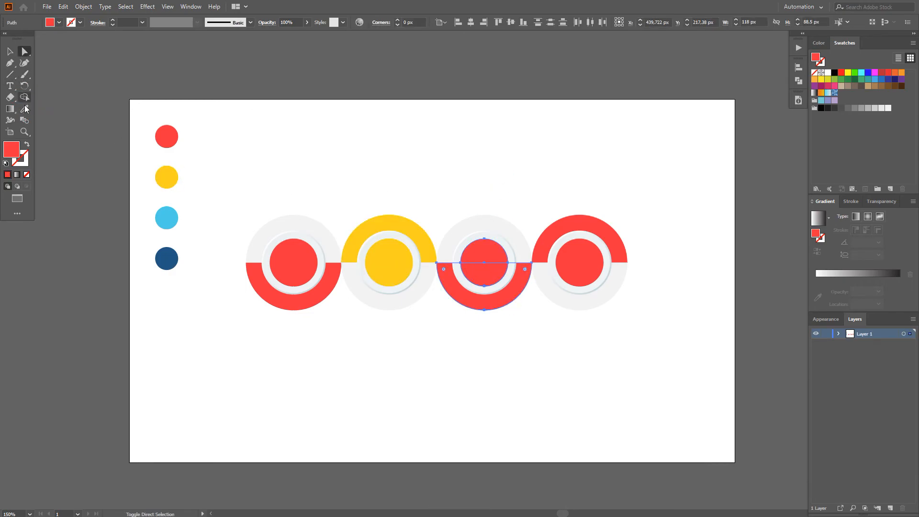
{"action": "left_click", "coordinate": [24, 109]}
{"action": "left_click", "coordinate": [166, 218]}
{"action": "key", "text": "a"}
- Recolour the fourth graphic's inner circle and upper half with the dark blue from the palette
{"action": "left_click", "coordinate": [584, 256]}
{"action": "left_click", "coordinate": [567, 230], "text": "shift"}
{"action": "left_click", "coordinate": [25, 108]}
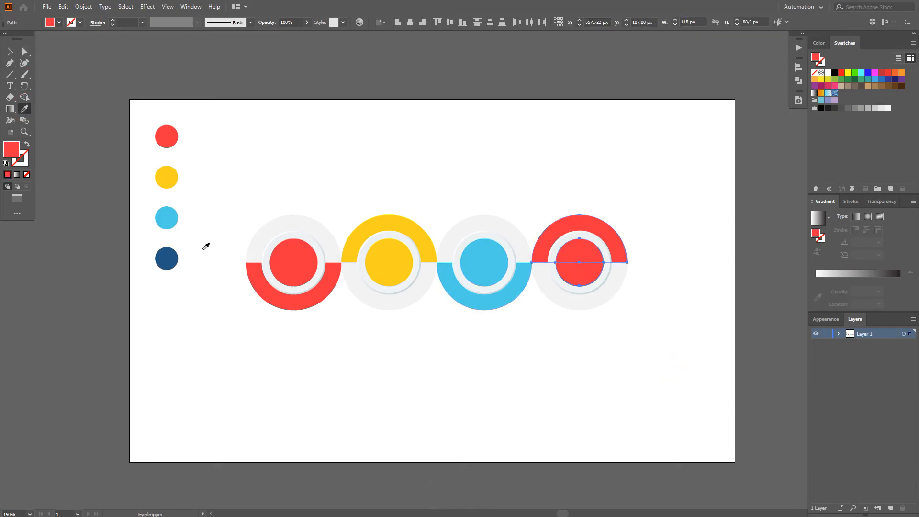
{"action": "left_click", "coordinate": [167, 259]}
{"action": "key", "text": "a"}
{"action": "left_click", "coordinate": [549, 420]}
- Draw a circle about 156 px wide below the row and fill it with the white-to-black gradient
{"action": "key", "text": "ctrl+plus"}
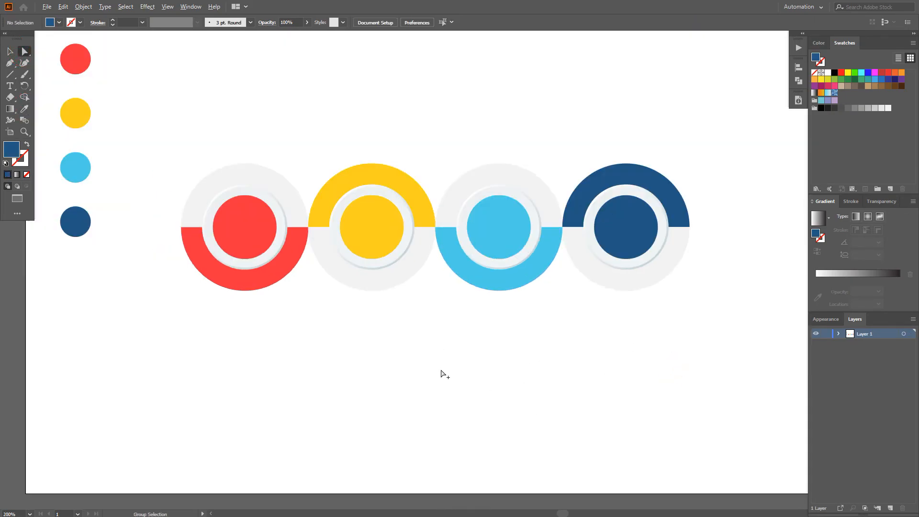
{"action": "left_click_drag", "start_coordinate": [441, 373], "coordinate": [435, 395]}
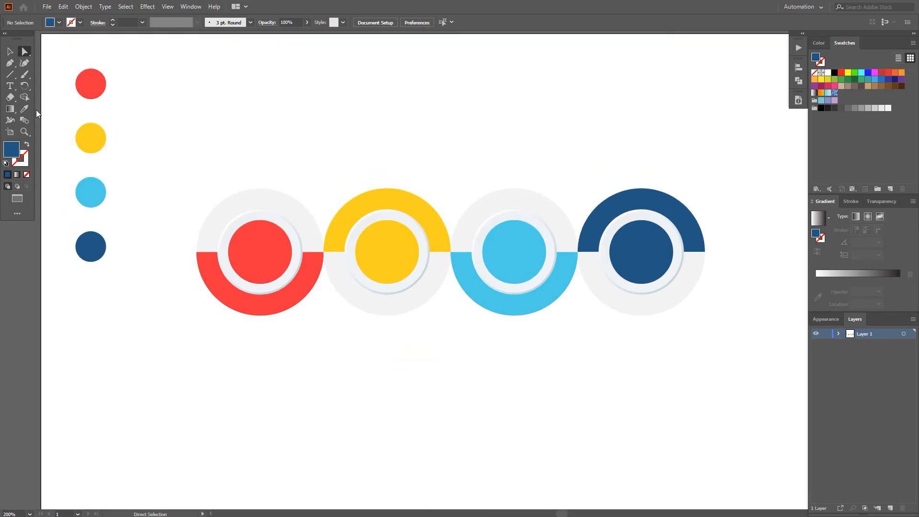
{"action": "left_click_drag", "start_coordinate": [10, 74], "coordinate": [29, 85]}
{"action": "left_click_drag", "start_coordinate": [463, 371], "coordinate": [431, 292]}
{"action": "left_click_drag", "start_coordinate": [315, 257], "coordinate": [481, 425]}
{"action": "left_click", "coordinate": [820, 218]}
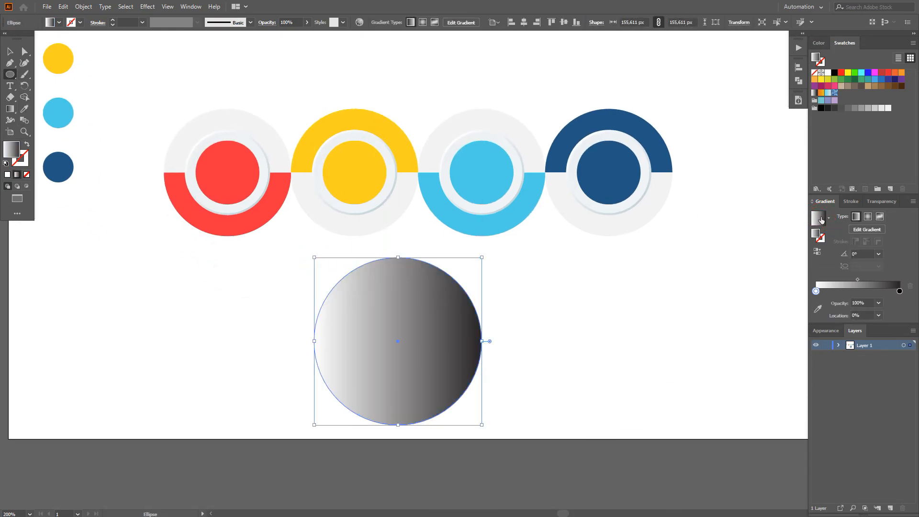
- Make the circle's gradient radial, reverse it, and move its midpoint to about 86% towards the edge
{"action": "left_click", "coordinate": [865, 230]}
{"action": "left_click", "coordinate": [867, 216]}
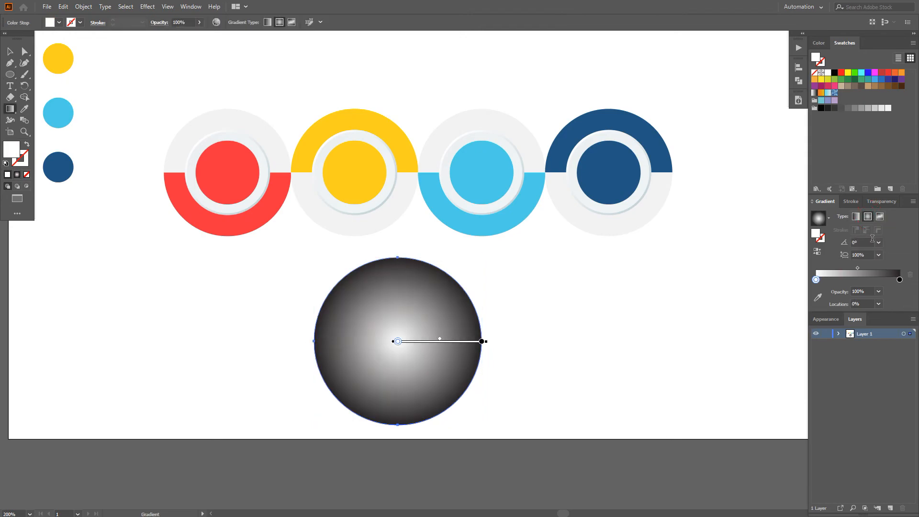
{"action": "left_click", "coordinate": [818, 255]}
{"action": "left_click_drag", "start_coordinate": [859, 267], "coordinate": [889, 274]}
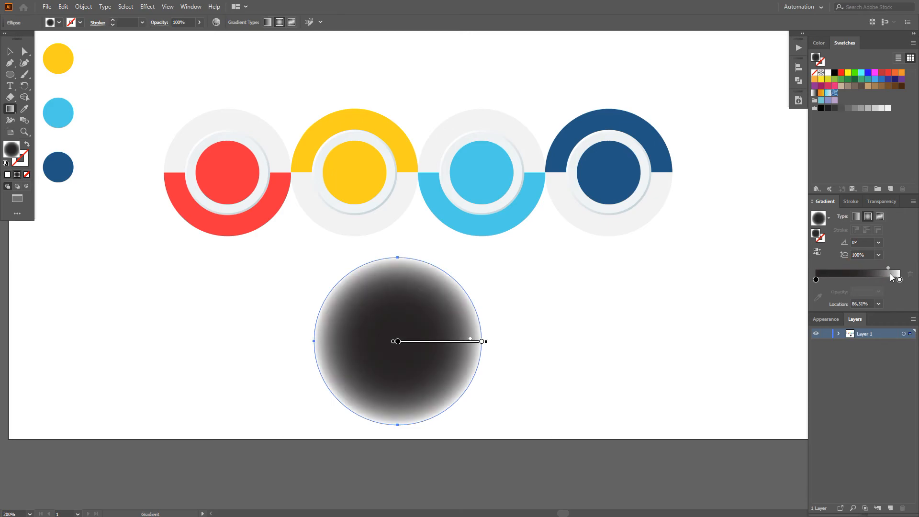
- Set the opacity of the gradient's white outer stop to 0%
{"action": "left_click", "coordinate": [900, 279]}
{"action": "left_click", "coordinate": [879, 291]}
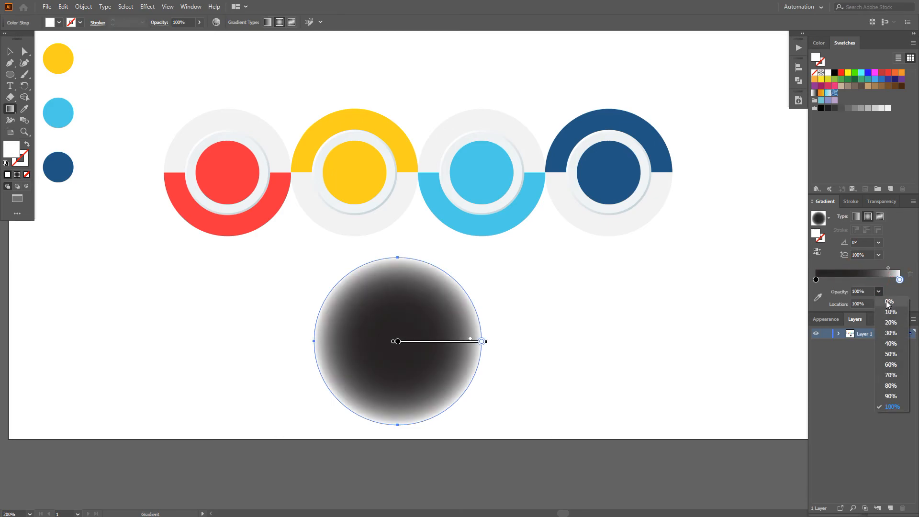
{"action": "left_click", "coordinate": [889, 302]}
- Scale the gradient circle to about 128 px and place it over the red graphic, extending slightly past its lower right edge
{"action": "key", "text": "v"}
{"action": "left_click_drag", "start_coordinate": [481, 425], "coordinate": [435, 378]}
{"action": "left_click_drag", "start_coordinate": [531, 375], "coordinate": [641, 443]}
{"action": "left_click_drag", "start_coordinate": [493, 408], "coordinate": [343, 263]}
{"action": "left_click_drag", "start_coordinate": [395, 298], "coordinate": [412, 315]}
- Set the gradient circle's blending mode to Multiply
{"action": "left_click", "coordinate": [880, 202]}
{"action": "left_click", "coordinate": [833, 216]}
{"action": "left_click", "coordinate": [830, 258]}
{"action": "left_click", "coordinate": [443, 411]}
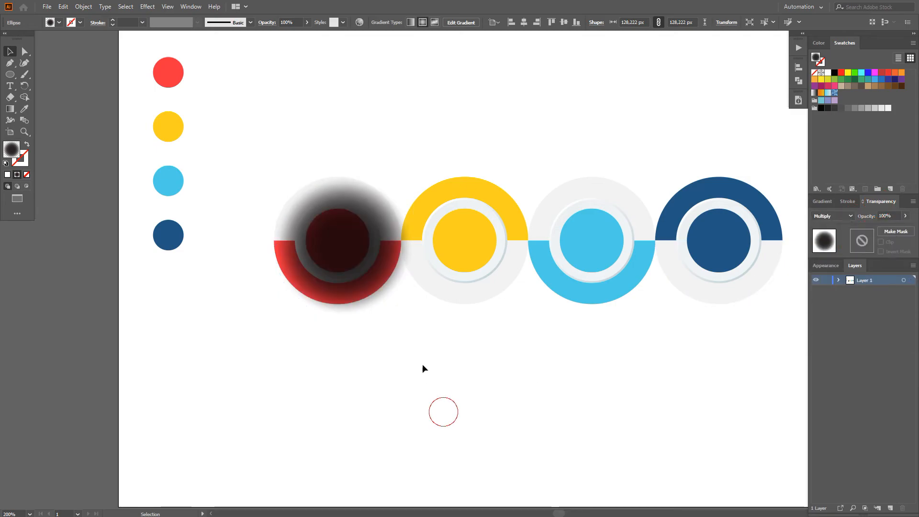
- Send the gradient circle behind the red graphic as its shadow
{"action": "left_click", "coordinate": [366, 298]}
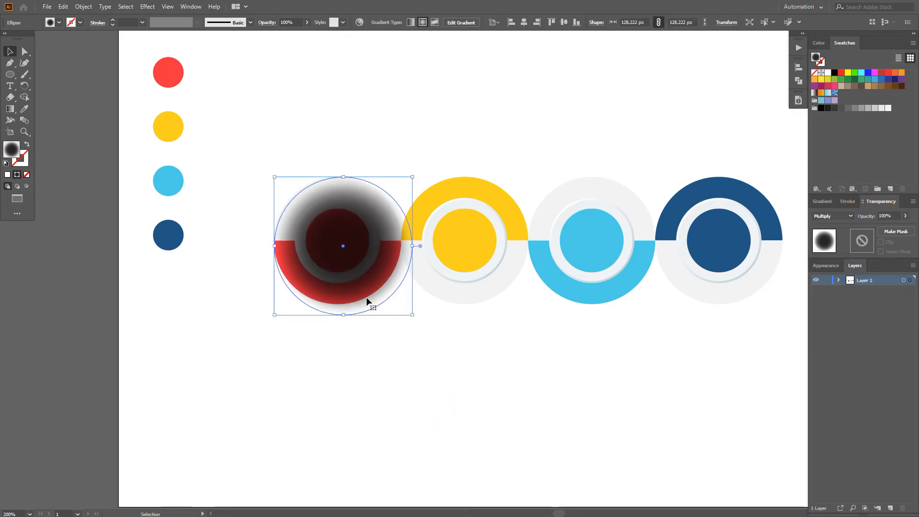
{"action": "key", "text": "ctrl+shift+bracketleft"}
{"action": "left_click", "coordinate": [371, 326]}
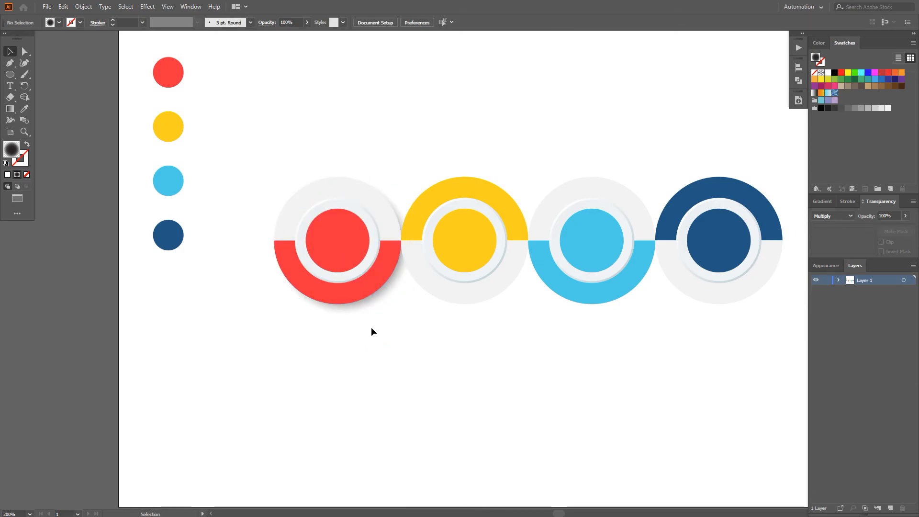
- Adjust the shadow's position beneath the red graphic and enlarge it to about 130 px
{"action": "scroll", "coordinate": [368, 323], "scroll_direction": "up", "scroll_amount": 1, "text": "alt"}
{"action": "left_click_drag", "start_coordinate": [370, 304], "coordinate": [369, 307]}
{"action": "left_click_drag", "start_coordinate": [428, 311], "coordinate": [431, 314]}
{"action": "left_click", "coordinate": [442, 352]}
- Duplicate the shadow circle to the right so the copy sits beneath the yellow graphic
{"action": "scroll", "coordinate": [441, 351], "scroll_direction": "down", "scroll_amount": 1}
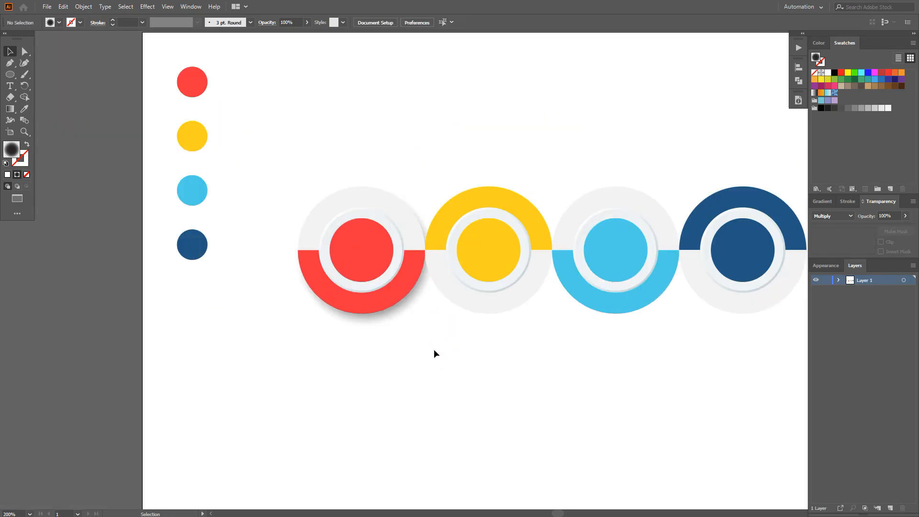
{"action": "left_click_drag", "start_coordinate": [434, 349], "coordinate": [342, 361]}
{"action": "left_click_drag", "start_coordinate": [303, 332], "coordinate": [428, 333]}
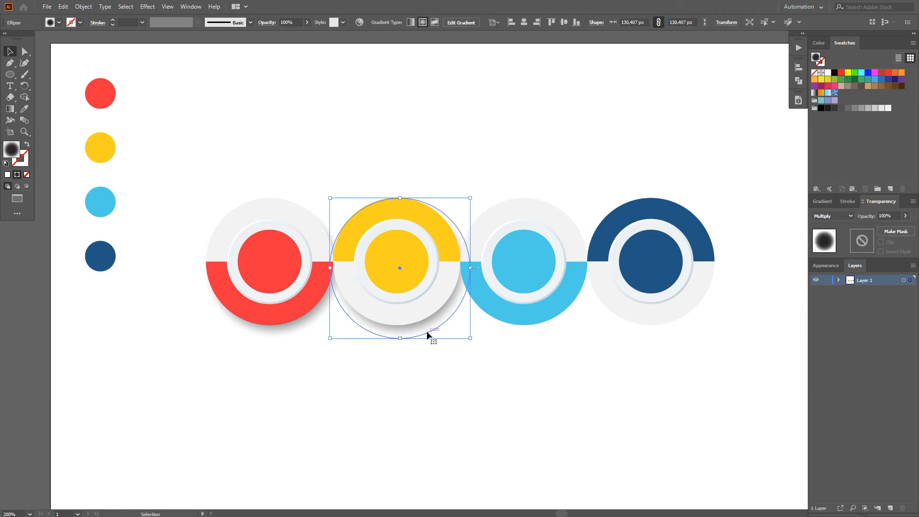
- Repeat the shadow duplication so copies sit beneath the cyan and navy graphics
{"action": "key", "text": "ctrl+d"}
{"action": "key", "text": "ctrl+d"}
{"action": "left_click", "coordinate": [557, 412]}
- Lighten the dark gradient stop of the yellow and navy graphics' shadows to grey R=128 G=128 B=128
{"action": "key", "text": "a"}
{"action": "left_click", "coordinate": [403, 339]}
{"action": "left_click", "coordinate": [661, 338], "text": "shift"}
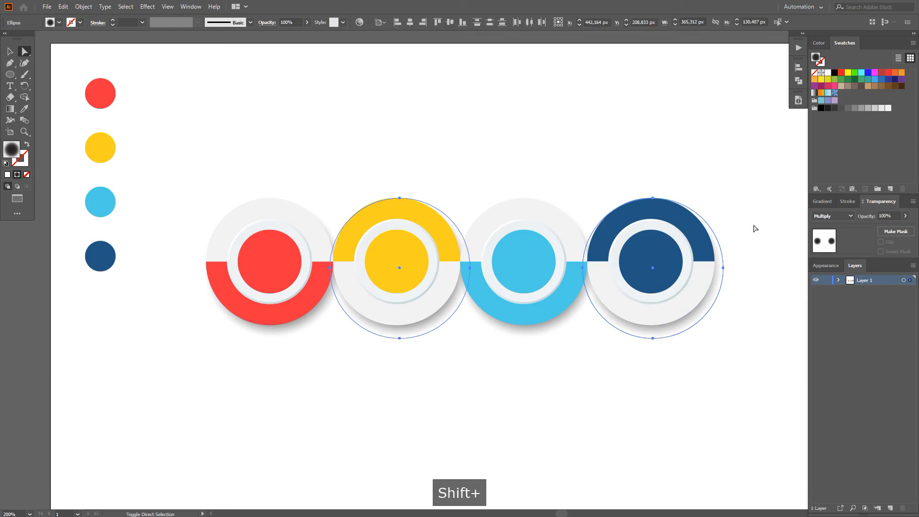
{"action": "left_click", "coordinate": [824, 201]}
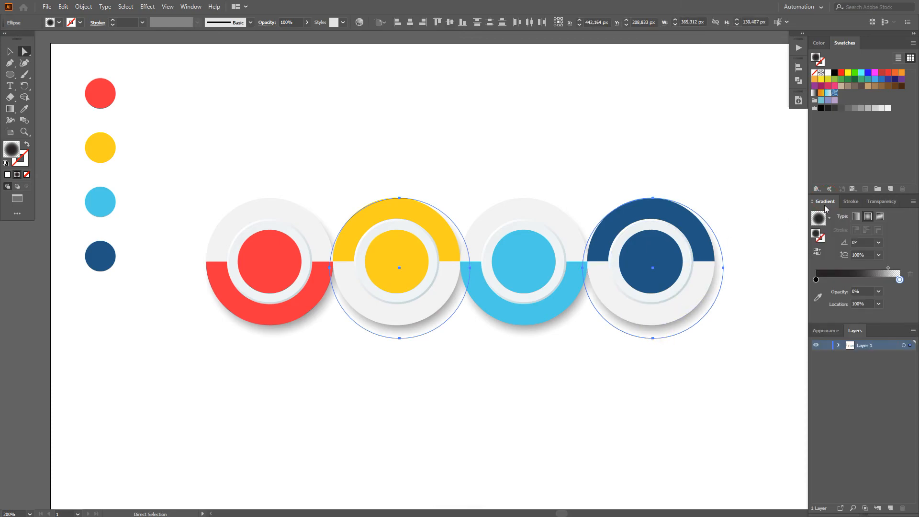
{"action": "left_click", "coordinate": [847, 109], "text": "alt"}
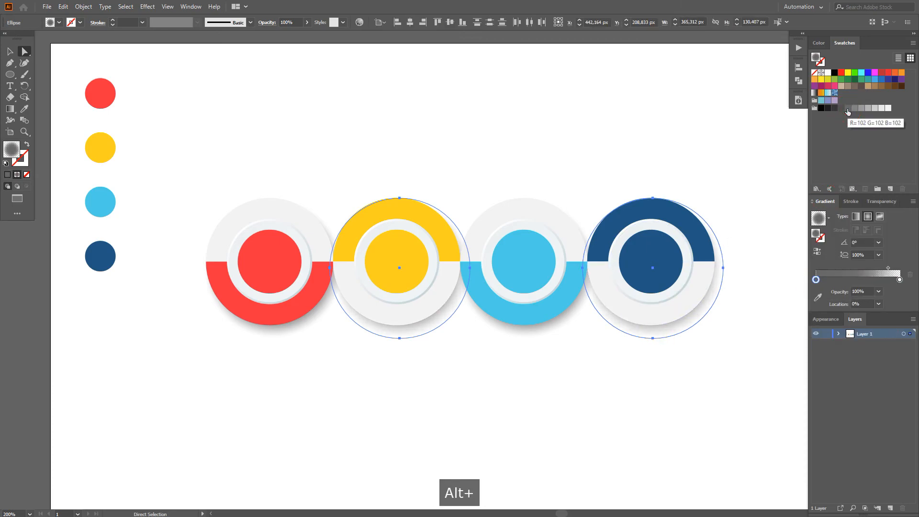
{"action": "left_click", "coordinate": [854, 108], "text": "alt"}
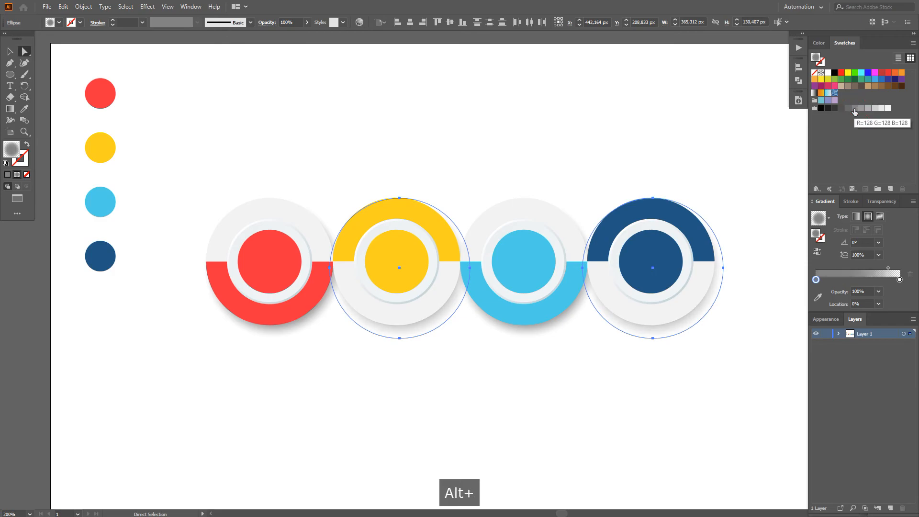
{"action": "left_click", "coordinate": [715, 158]}
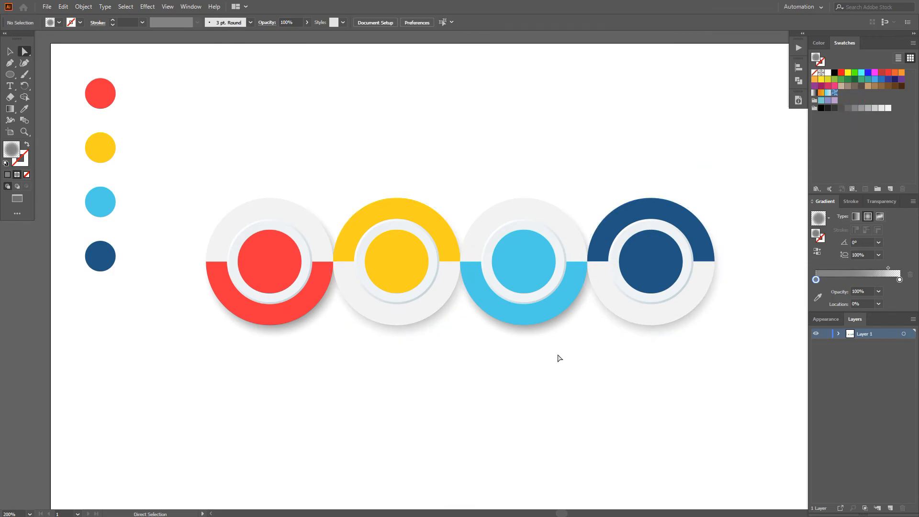
- Lighten the dark gradient stop of the cyan graphic's shadow to a dark grey swatch
{"action": "left_click", "coordinate": [546, 330]}
{"action": "left_click", "coordinate": [848, 108], "text": "alt"}
{"action": "left_click", "coordinate": [842, 108], "text": "alt"}
{"action": "left_click", "coordinate": [840, 108], "text": "alt"}
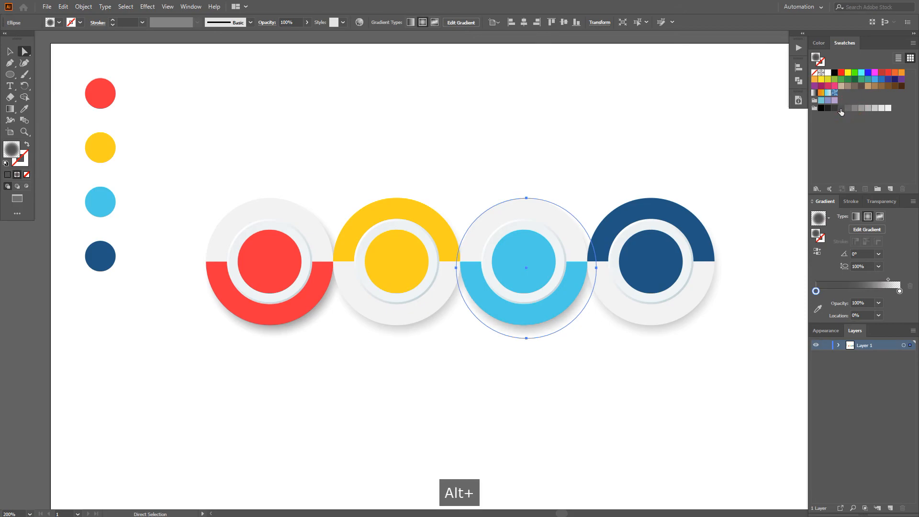
{"action": "left_click", "coordinate": [595, 109]}
{"action": "scroll", "coordinate": [585, 364], "scroll_direction": "down", "scroll_amount": 1}
{"action": "left_click_drag", "start_coordinate": [573, 355], "coordinate": [565, 331]}
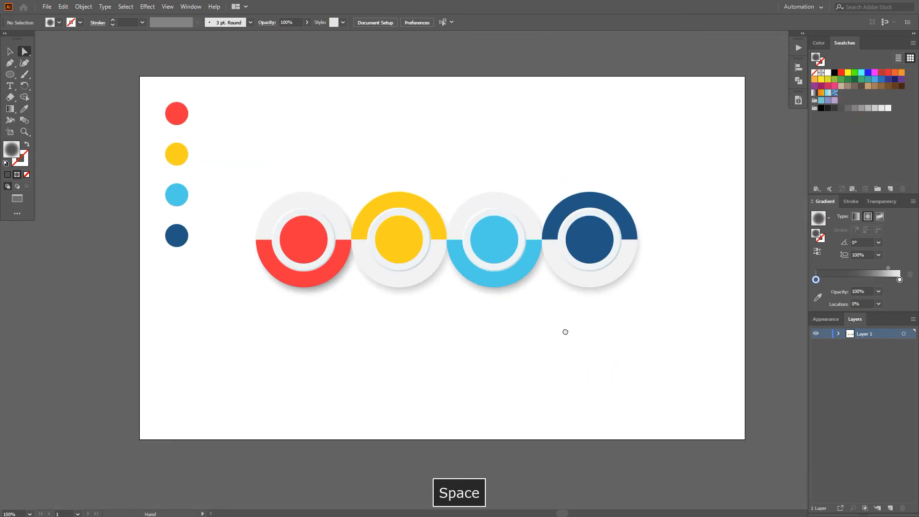
- Draw a circle about 59 px wide below the yellow graphic and fill it with the White, Black gradient
{"action": "key", "text": "l"}
{"action": "scroll", "coordinate": [318, 294], "scroll_direction": "up", "scroll_amount": 1}
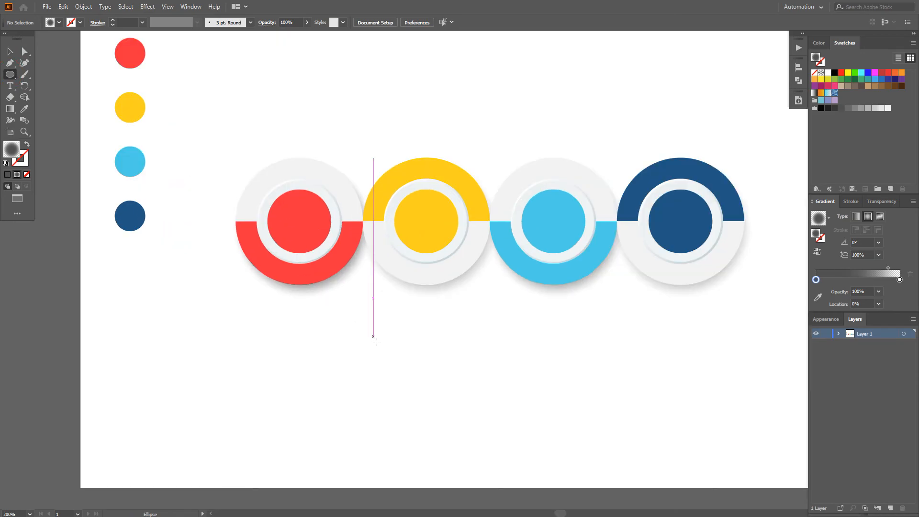
{"action": "left_click_drag", "start_coordinate": [383, 336], "coordinate": [423, 390]}
{"action": "key", "text": "v"}
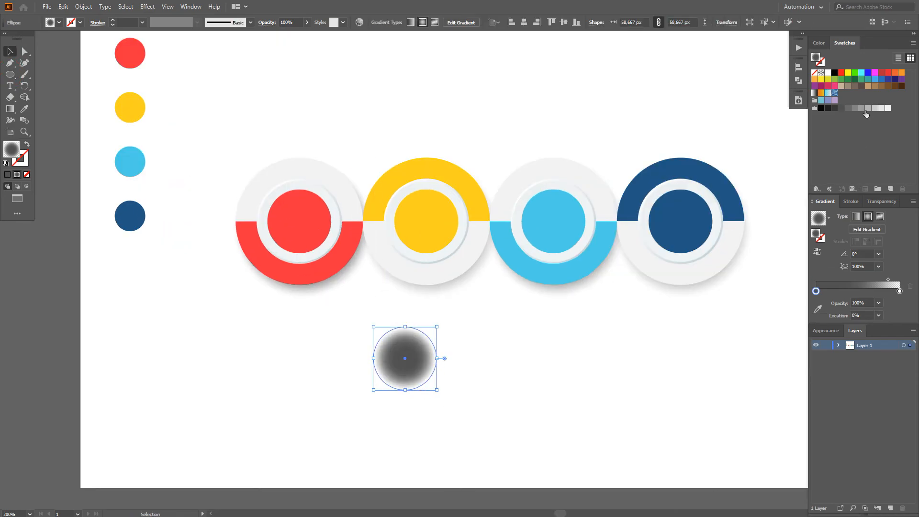
{"action": "left_click", "coordinate": [829, 218]}
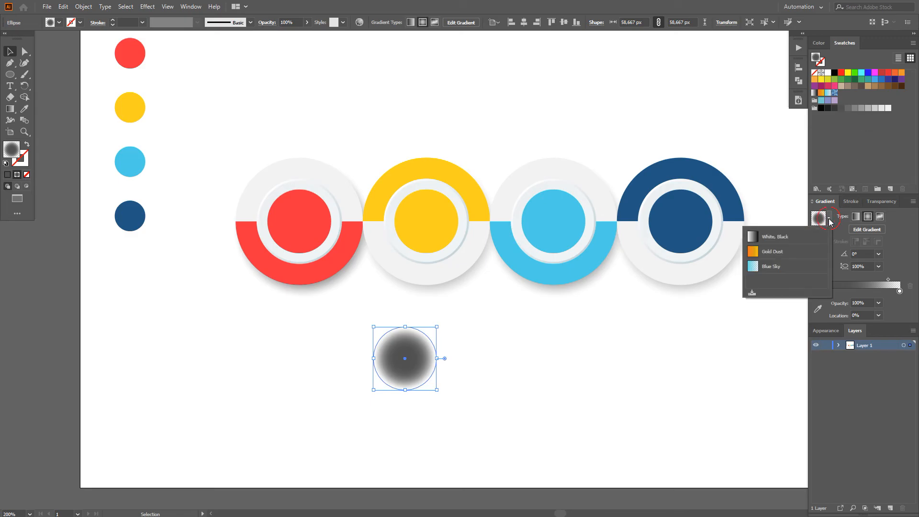
{"action": "left_click", "coordinate": [757, 235]}
- Angle the circle's linear gradient diagonally at -45° and reverse its colours
{"action": "key", "text": "g"}
{"action": "scroll", "coordinate": [389, 388], "scroll_direction": "up", "scroll_amount": 2}
{"action": "key", "text": "space"}
{"action": "mouse_move", "coordinate": [382, 278]}
{"action": "left_mouse_down"}
{"action": "mouse_move", "coordinate": [355, 221]}
{"action": "mouse_move", "coordinate": [394, 274]}
{"action": "left_mouse_up"}
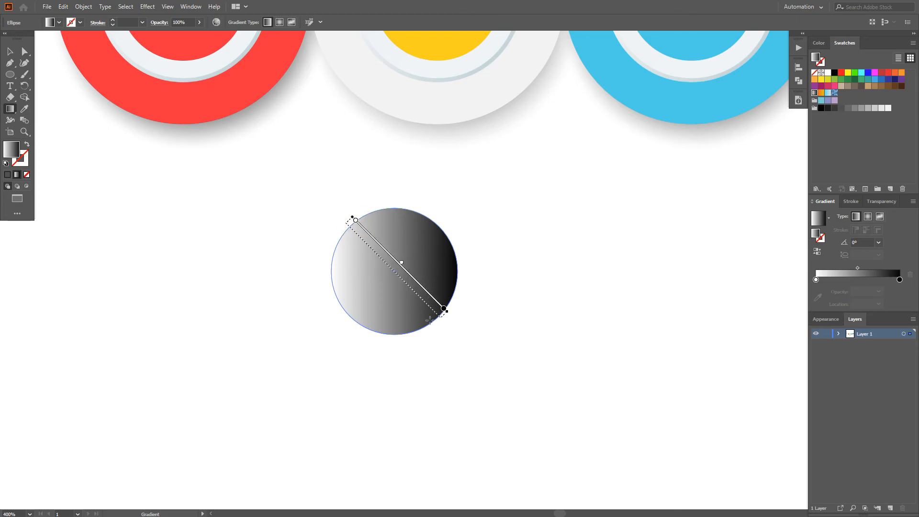
{"action": "left_click_drag", "start_coordinate": [430, 320], "coordinate": [431, 320]}
{"action": "left_click", "coordinate": [817, 252]}
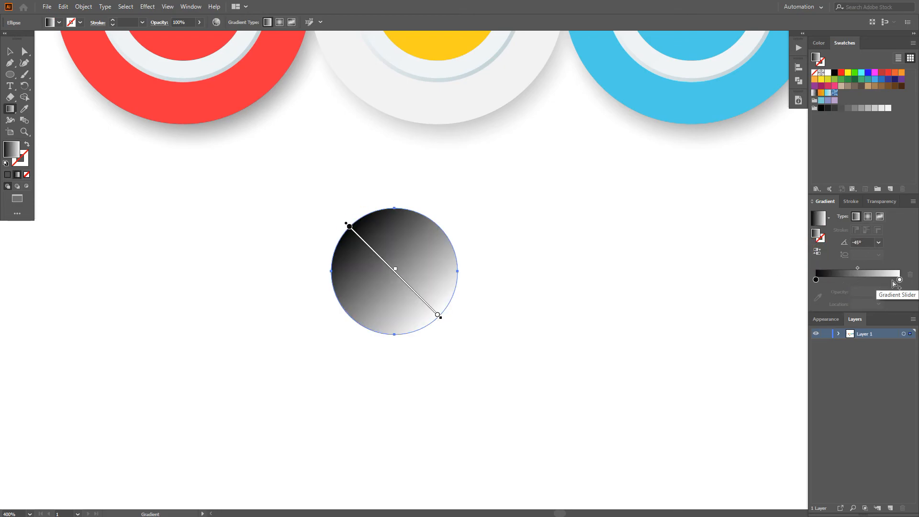
- Change the gradient circle's white stop to a mid-grey swatch
{"action": "left_click", "coordinate": [898, 279]}
{"action": "left_click", "coordinate": [848, 109], "text": "alt"}
{"action": "left_click", "coordinate": [862, 109], "text": "alt"}
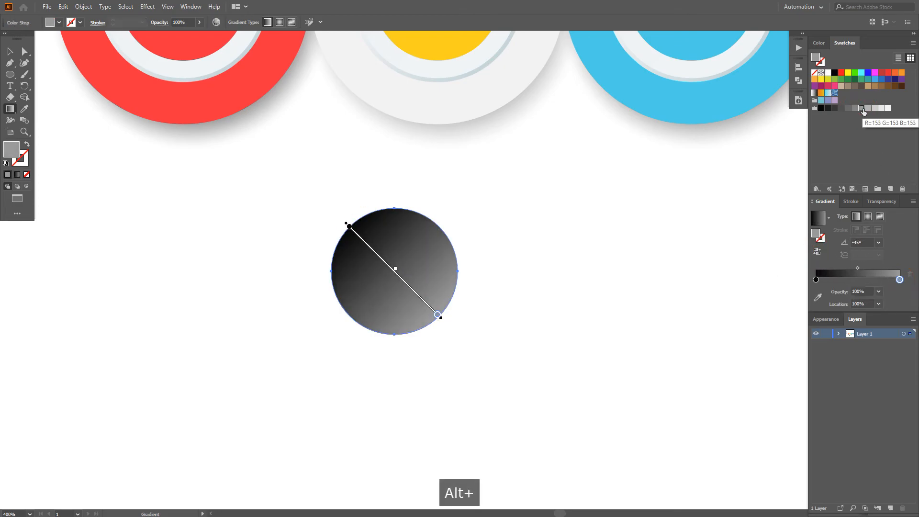
{"action": "left_click", "coordinate": [868, 109], "text": "alt"}
{"action": "key", "text": "v"}
{"action": "left_click", "coordinate": [602, 213]}
{"action": "scroll", "coordinate": [602, 212], "scroll_direction": "down", "scroll_amount": 1}
{"action": "left_click_drag", "start_coordinate": [602, 239], "coordinate": [564, 239]}
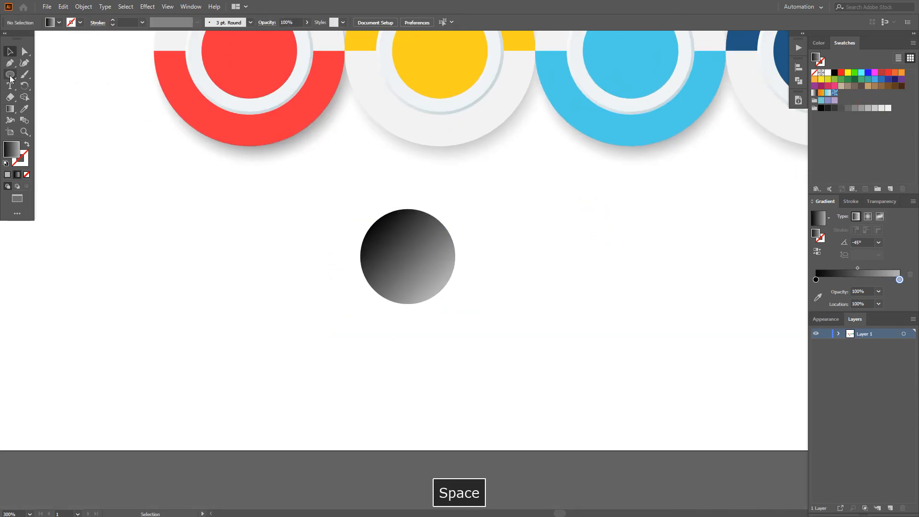
- Draw a diagonal light grey ellipse about 67 × 107 px and place it over the gradient circle
{"action": "left_click", "coordinate": [11, 77]}
{"action": "left_click_drag", "start_coordinate": [516, 194], "coordinate": [672, 305]}
{"action": "key", "text": "v"}
{"action": "left_click", "coordinate": [884, 109]}
{"action": "left_click", "coordinate": [713, 246]}
{"action": "left_click_drag", "start_coordinate": [563, 312], "coordinate": [444, 314]}
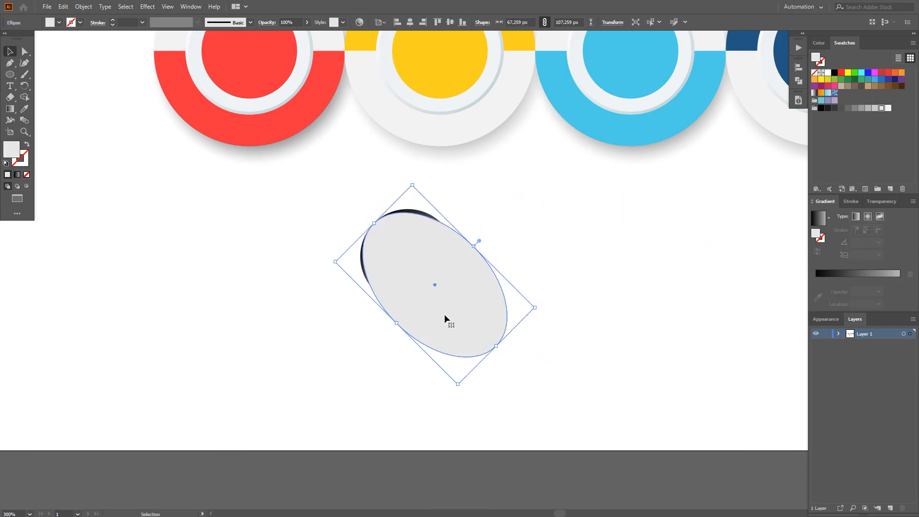
- Cut the light grey ellipse and paste it behind the gradient circle
{"action": "left_click", "coordinate": [63, 7]}
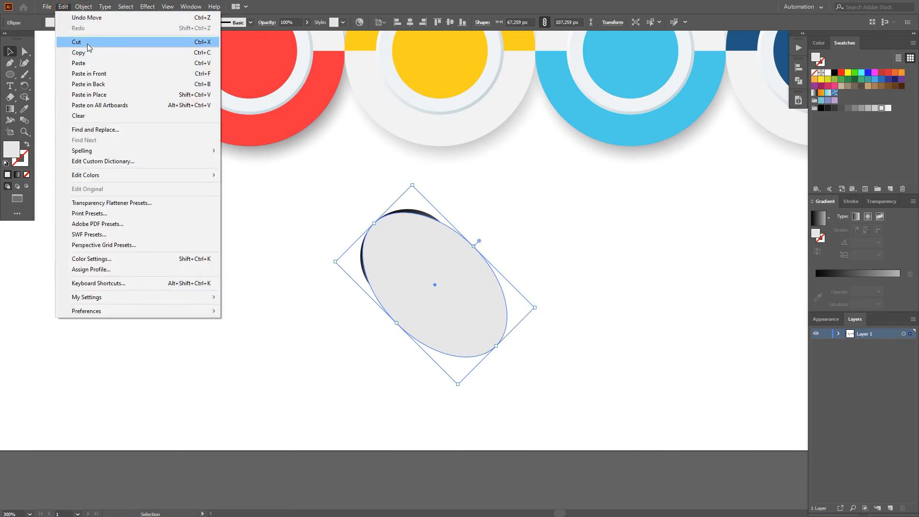
{"action": "left_click", "coordinate": [72, 39]}
{"action": "left_click", "coordinate": [63, 7]}
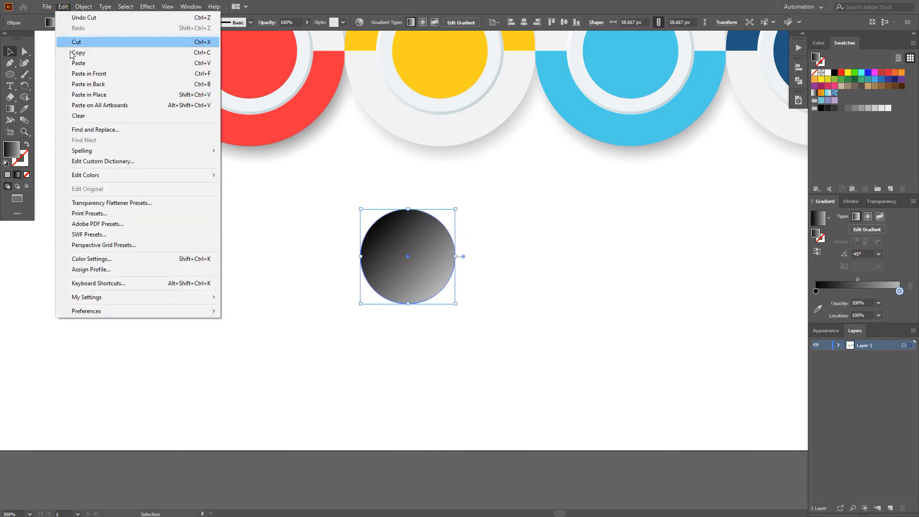
{"action": "left_click", "coordinate": [80, 86]}
{"action": "left_click", "coordinate": [249, 331]}
- Widen the grey ellipse and nudge it so that it fully surrounds the gradient circle
{"action": "left_click", "coordinate": [473, 346]}
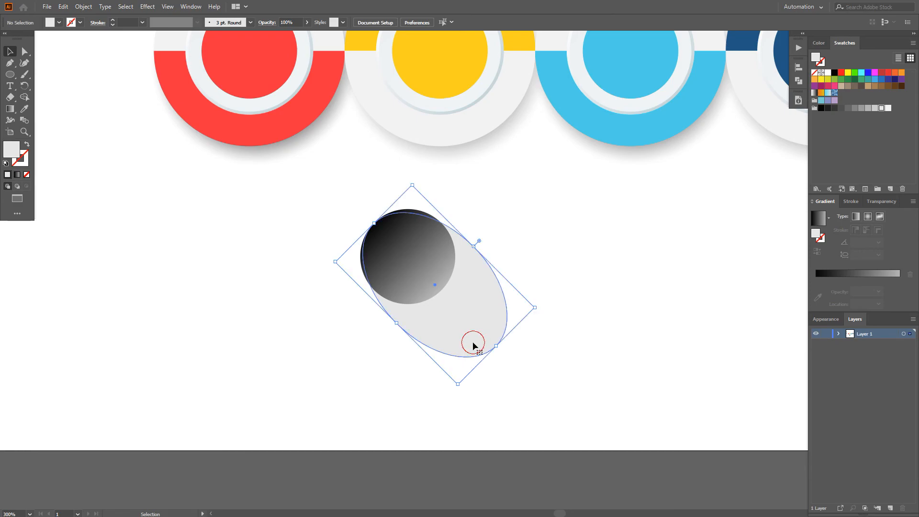
{"action": "left_click_drag", "start_coordinate": [473, 246], "coordinate": [478, 240]}
{"action": "left_click", "coordinate": [555, 332]}
{"action": "left_click", "coordinate": [496, 334]}
{"action": "left_click_drag", "start_coordinate": [495, 334], "coordinate": [492, 328]}
{"action": "left_click", "coordinate": [533, 362]}
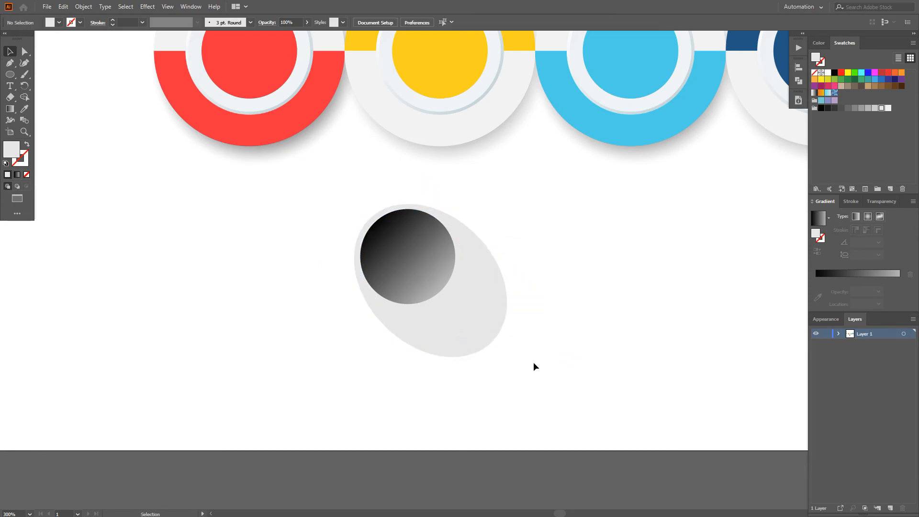
- Fill the ellipse with white and set its opacity to 0%
{"action": "key", "text": "a"}
{"action": "left_click", "coordinate": [480, 303]}
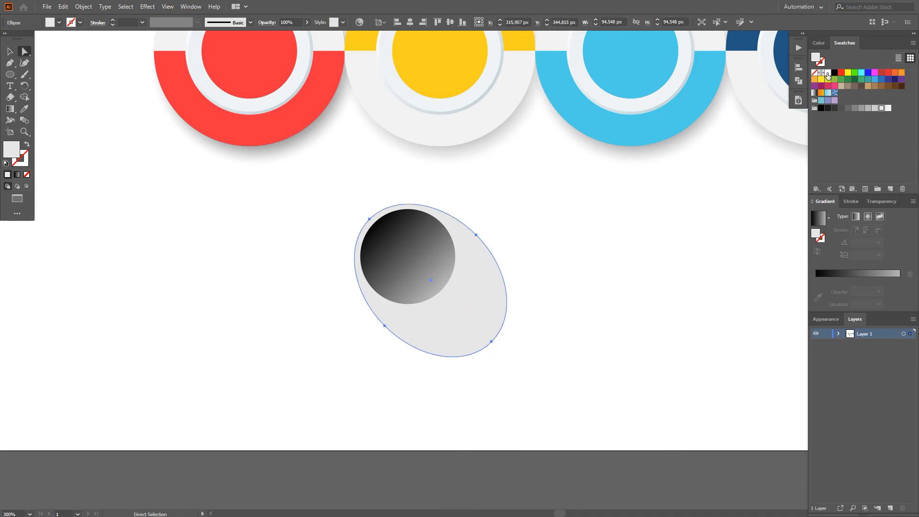
{"action": "left_click", "coordinate": [827, 72]}
{"action": "left_click", "coordinate": [885, 203]}
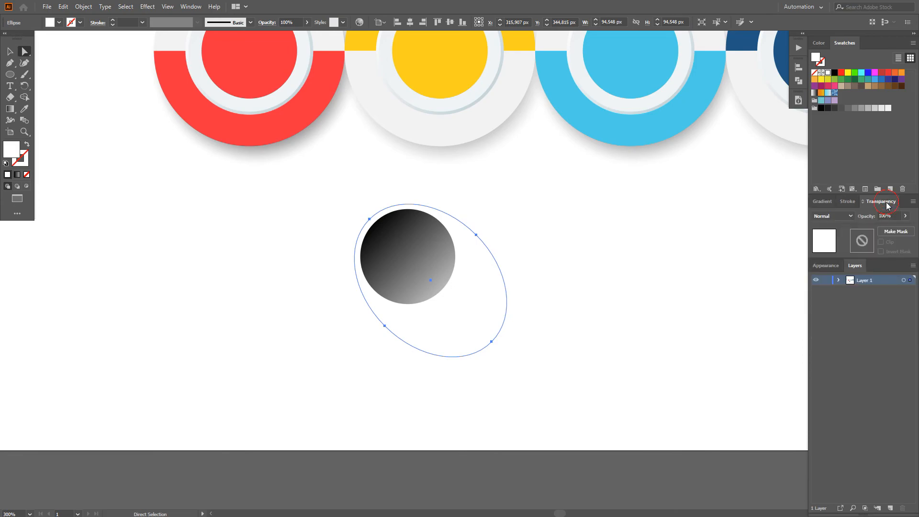
{"action": "left_click", "coordinate": [552, 218]}
- Select the gradient circle together with the transparent ellipse and make a blend from them
{"action": "key", "text": "v"}
{"action": "left_click_drag", "start_coordinate": [303, 355], "coordinate": [451, 249]}
{"action": "left_click", "coordinate": [84, 6]}
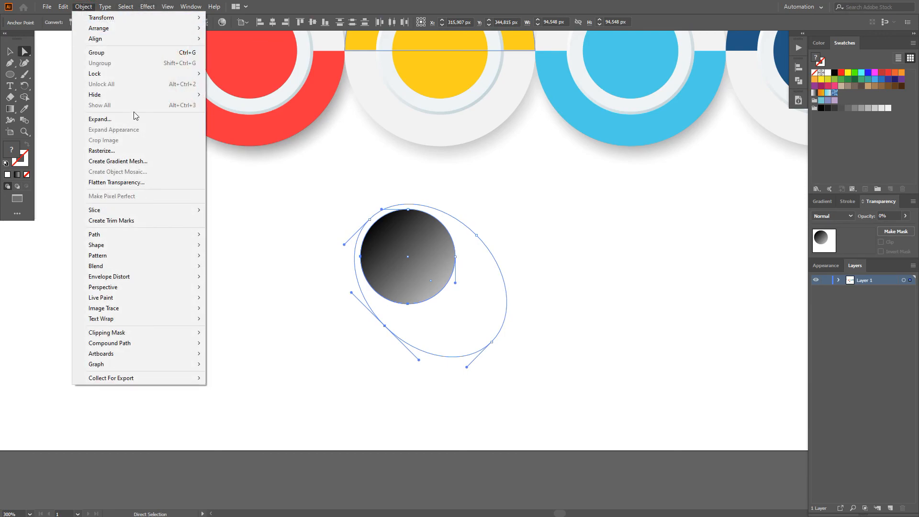
{"action": "mouse_move", "coordinate": [159, 266]}
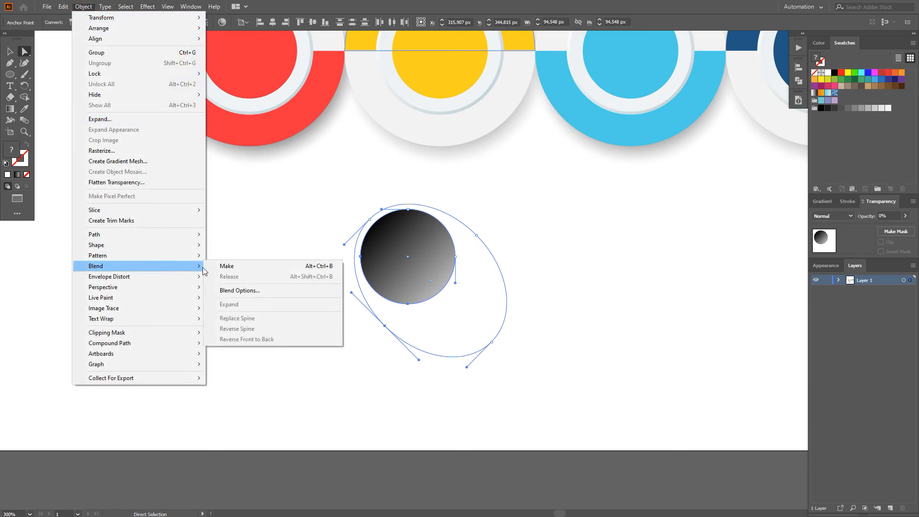
{"action": "left_click", "coordinate": [279, 267]}
{"action": "key", "text": "v"}
{"action": "left_click", "coordinate": [279, 266]}
{"action": "left_click", "coordinate": [381, 274]}
- Set the blend's spacing to Specified Steps with 30 steps and preview the result
{"action": "key", "text": "w"}
{"action": "key", "text": "Return"}
{"action": "left_click", "coordinate": [603, 316]}
{"action": "left_click", "coordinate": [606, 336]}
{"action": "left_click", "coordinate": [657, 317]}
{"action": "type", "text": "30"}
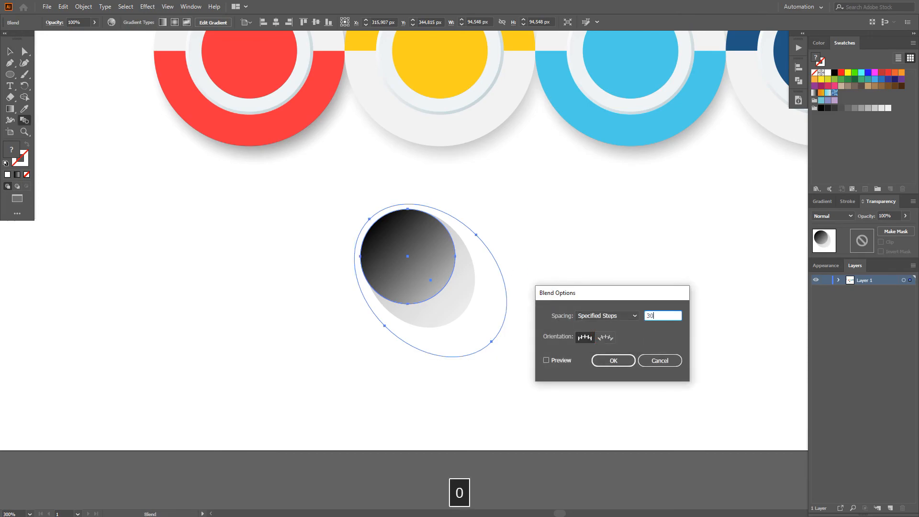
{"action": "left_click", "coordinate": [546, 360]}
{"action": "left_click", "coordinate": [614, 361]}
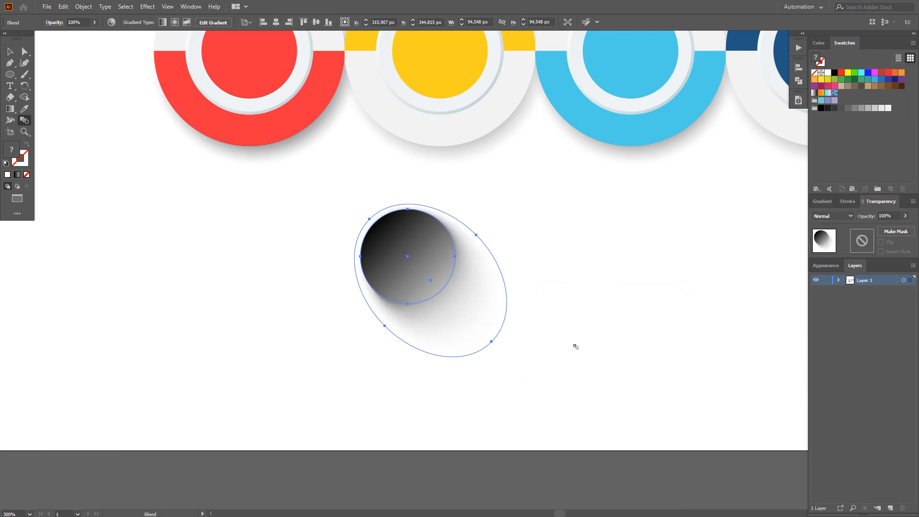
- Set the blended shadow's blending mode to Multiply
{"action": "key", "text": "v"}
{"action": "left_click", "coordinate": [573, 343]}
{"action": "left_click", "coordinate": [424, 273]}
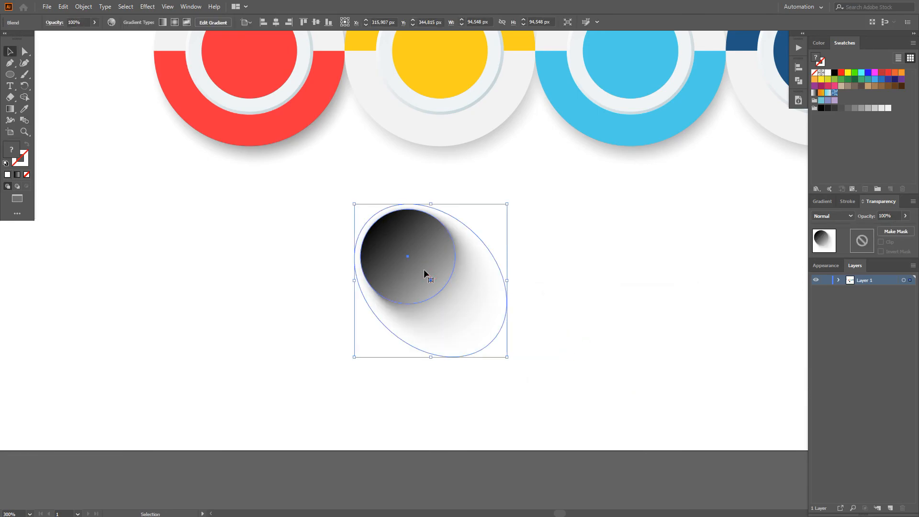
{"action": "left_click", "coordinate": [851, 216]}
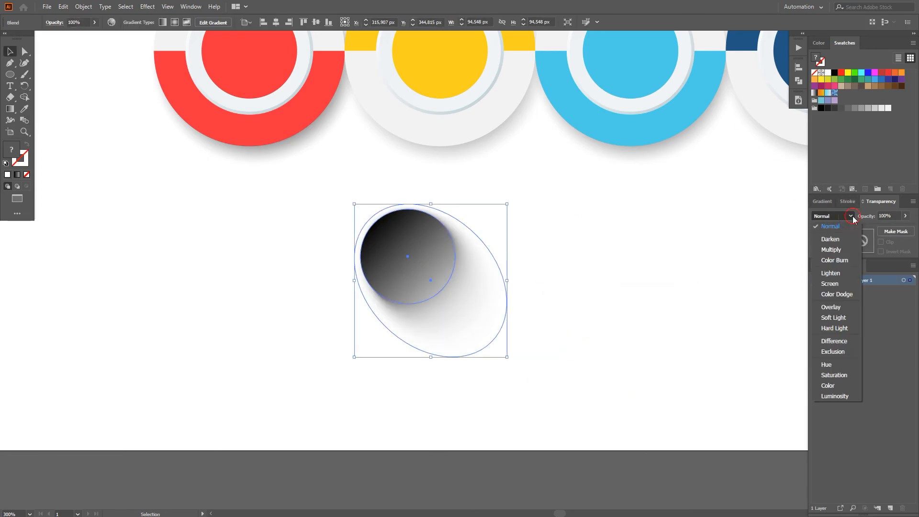
{"action": "left_click", "coordinate": [830, 249]}
{"action": "left_click", "coordinate": [578, 293]}
- Move the blended shadow onto the red graphic's inner ring and enlarge it to about 112 px
{"action": "key", "text": "ctrl+minus"}
{"action": "left_click_drag", "start_coordinate": [461, 347], "coordinate": [366, 218]}
{"action": "key", "text": "ctrl+plus"}
{"action": "left_click_drag", "start_coordinate": [466, 302], "coordinate": [443, 306]}
{"action": "mouse_move", "coordinate": [486, 327]}
{"action": "left_mouse_down"}
{"action": "mouse_move", "coordinate": [517, 338]}
{"action": "mouse_move", "coordinate": [498, 339]}
{"action": "left_mouse_up"}
{"action": "scroll", "coordinate": [494, 333], "scroll_direction": "down", "scroll_amount": 1}
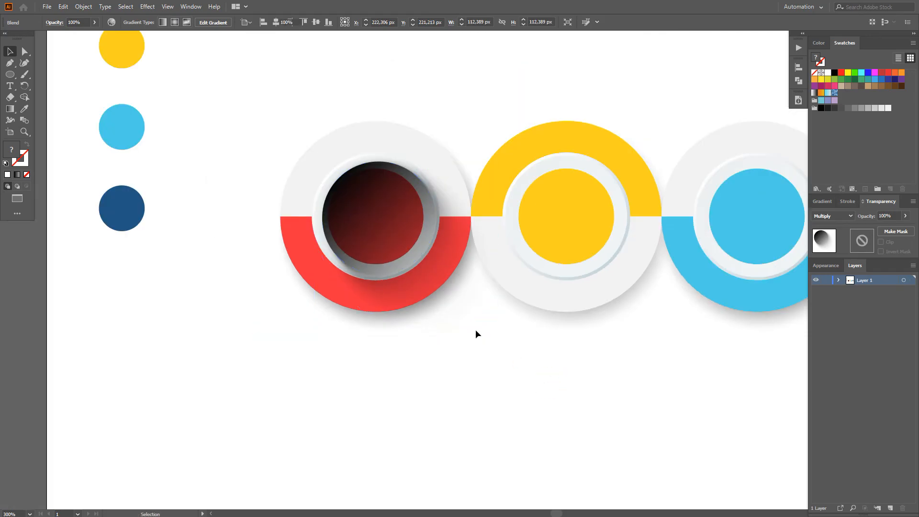
- Cut the blended shadow and paste it behind the red graphic's inner white ring
{"action": "left_click", "coordinate": [63, 7]}
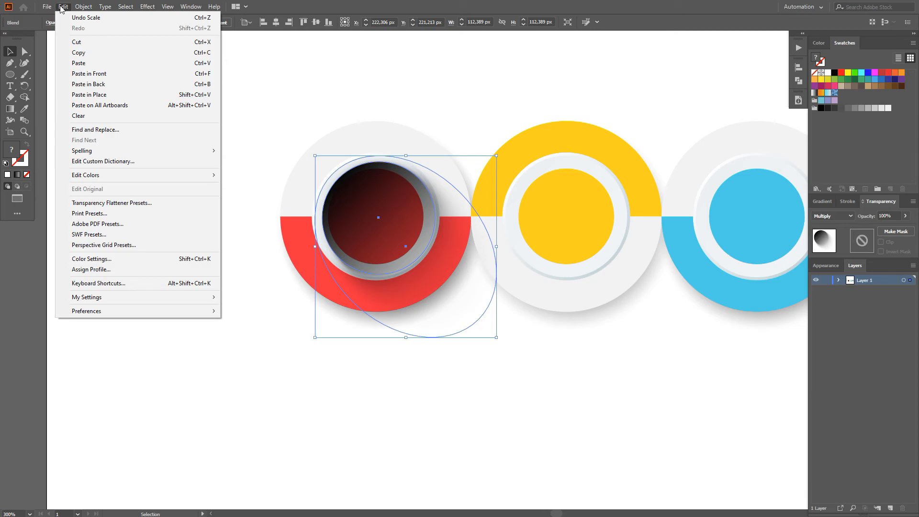
{"action": "left_click", "coordinate": [71, 42]}
{"action": "left_click", "coordinate": [341, 179]}
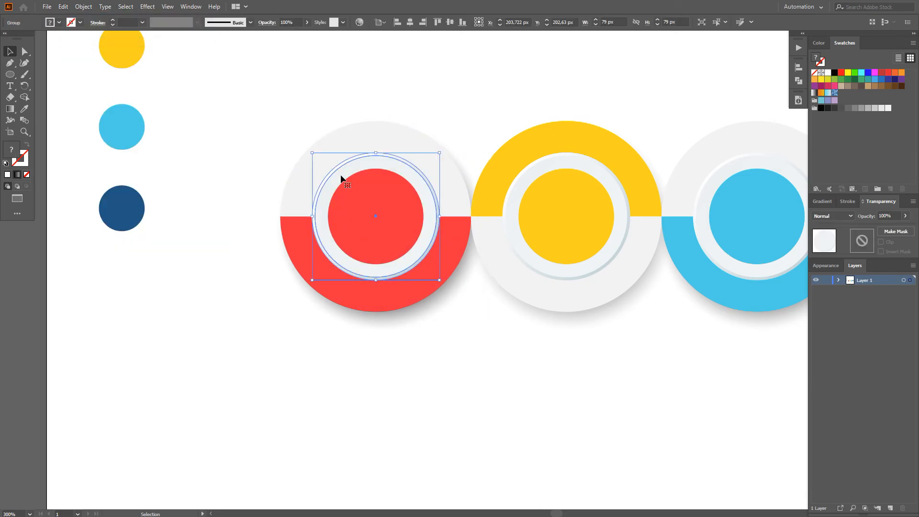
{"action": "left_click", "coordinate": [63, 6]}
{"action": "left_click", "coordinate": [98, 84]}
{"action": "left_click", "coordinate": [273, 374]}
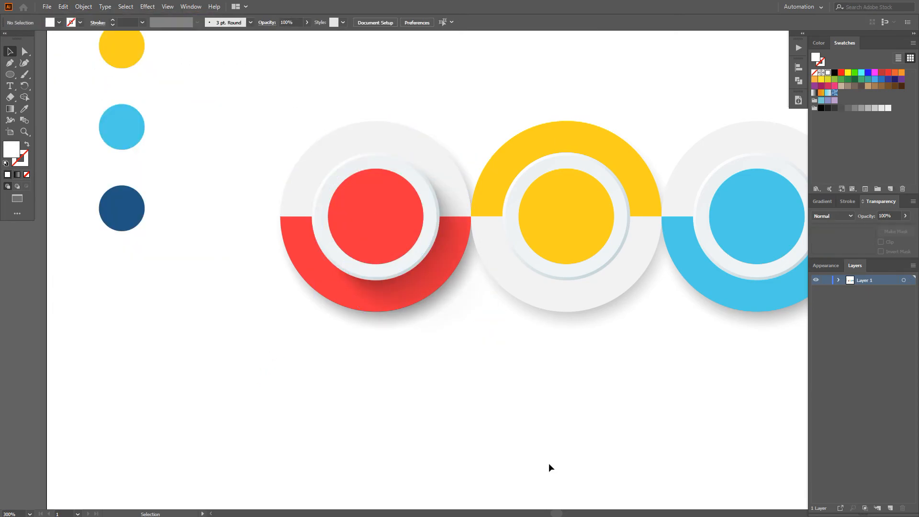
- Duplicate the blended shadow onto the yellow graphic and place the copy behind its inner white ring
{"action": "left_click_drag", "start_coordinate": [546, 429], "coordinate": [414, 462]}
{"action": "left_click", "coordinate": [297, 359]}
{"action": "left_click_drag", "start_coordinate": [298, 359], "coordinate": [482, 371]}
{"action": "scroll", "coordinate": [480, 369], "scroll_direction": "down", "scroll_amount": 2}
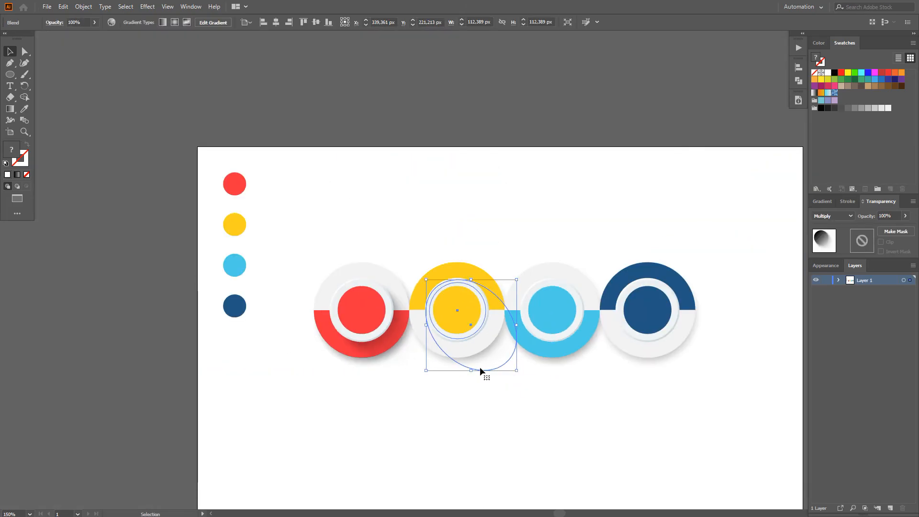
{"action": "key", "text": "ctrl+x"}
{"action": "left_click", "coordinate": [469, 341]}
{"action": "key", "text": "ctrl+b"}
- Duplicate the blended shadow onto the light-blue graphic and place the copy behind its inner white ring
{"action": "scroll", "coordinate": [507, 375], "scroll_direction": "up", "scroll_amount": 1}
{"action": "left_click_drag", "start_coordinate": [507, 375], "coordinate": [413, 343]}
{"action": "left_click_drag", "start_coordinate": [347, 352], "coordinate": [470, 349]}
{"action": "key", "text": "a"}
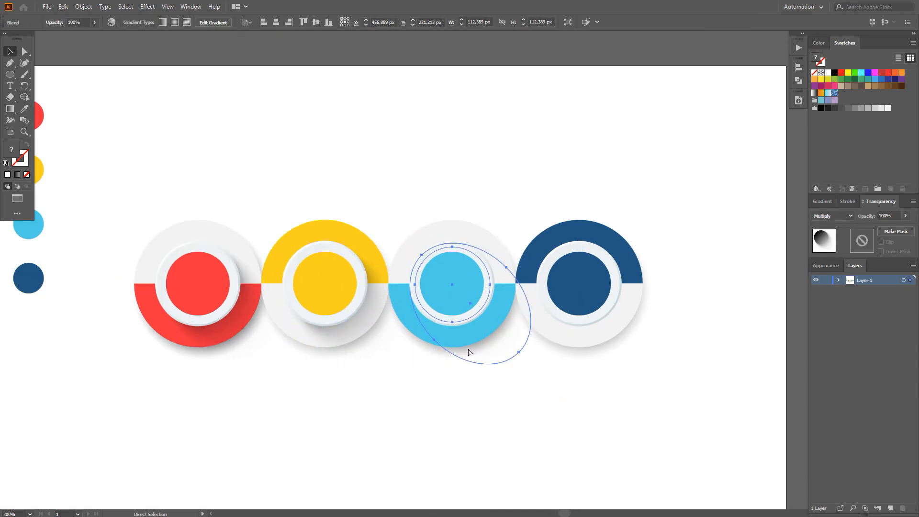
{"action": "key", "text": "ctrl+x"}
{"action": "left_click", "coordinate": [464, 323]}
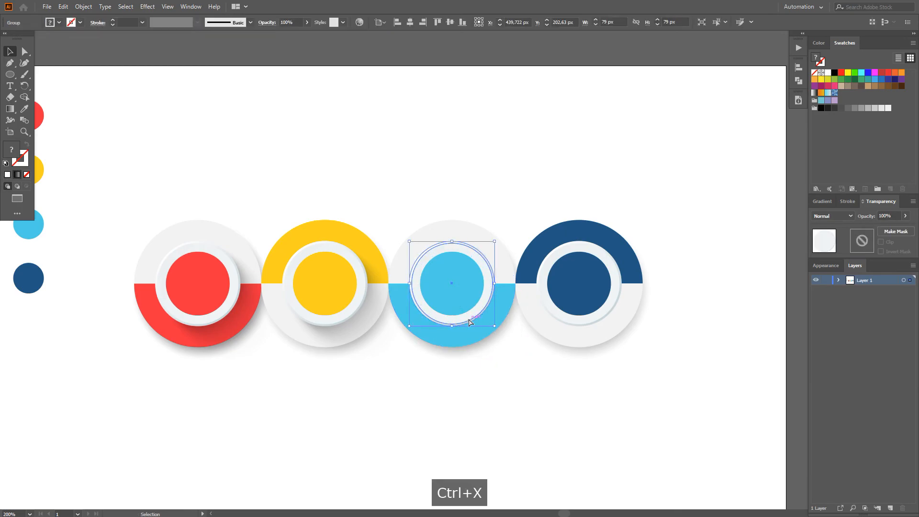
{"action": "key", "text": "ctrl+d"}
{"action": "key", "text": "ctrl+z"}
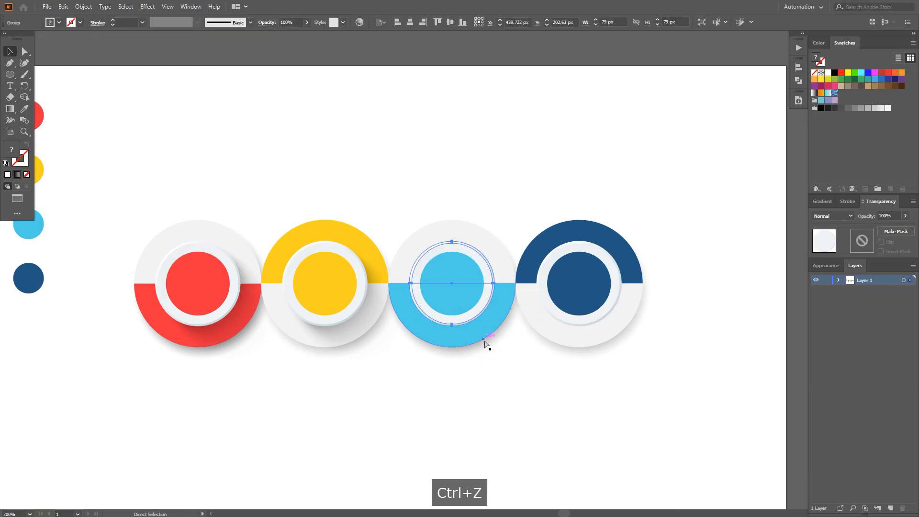
{"action": "key", "text": "ctrl+b"}
{"action": "left_click", "coordinate": [550, 372]}
- Copy the blended shadow onto the dark-blue graphic and place the copy behind its inner white ring
{"action": "left_click_drag", "start_coordinate": [552, 371], "coordinate": [419, 394]}
{"action": "left_click", "coordinate": [371, 359]}
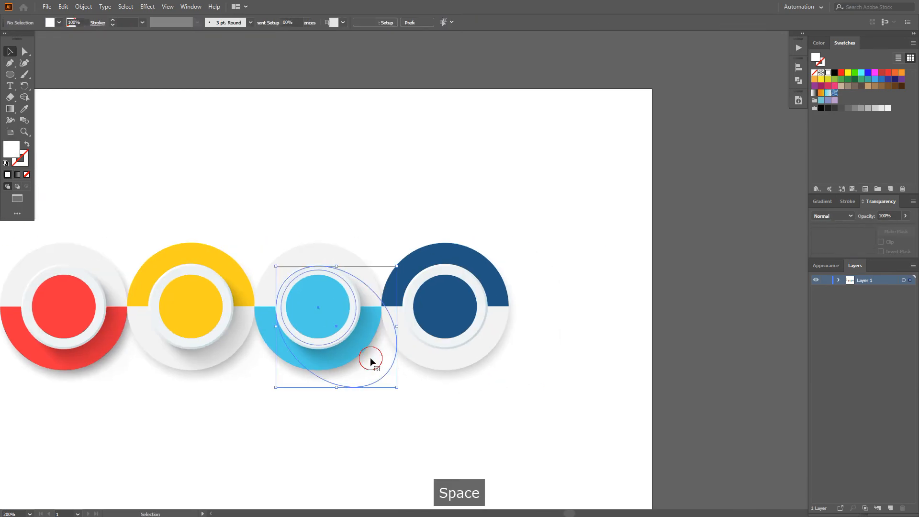
{"action": "scroll", "coordinate": [369, 358], "scroll_direction": "up", "scroll_amount": 1}
{"action": "key", "text": "ctrl+c"}
{"action": "left_click", "coordinate": [412, 404]}
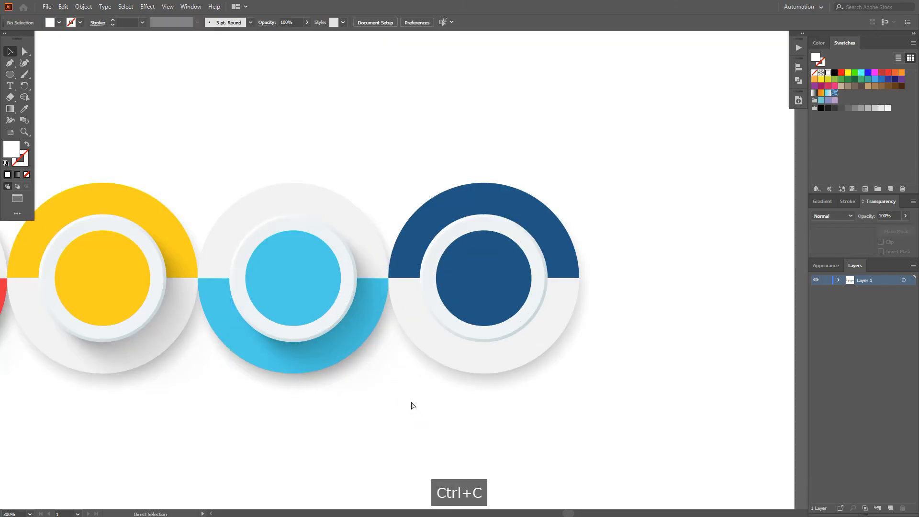
{"action": "key", "text": "ctrl+v"}
{"action": "left_click_drag", "start_coordinate": [426, 242], "coordinate": [476, 280]}
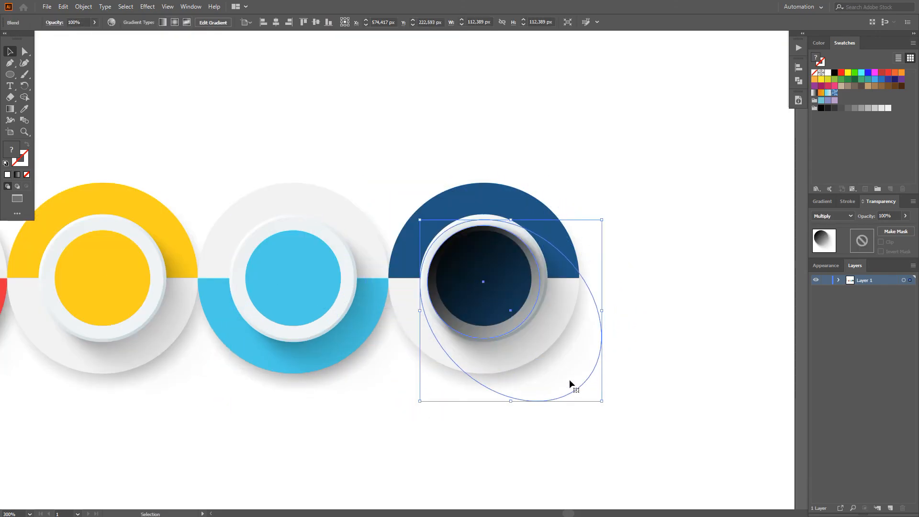
{"action": "key", "text": "ctrl+x"}
{"action": "key", "text": "ctrl+b"}
{"action": "left_click", "coordinate": [676, 379]}
- Darken the red graphic's blended shadow by changing its source circle's gradient end colour to dark grey
{"action": "scroll", "coordinate": [684, 361], "scroll_direction": "down", "scroll_amount": 1}
{"action": "left_click_drag", "start_coordinate": [688, 365], "coordinate": [737, 319]}
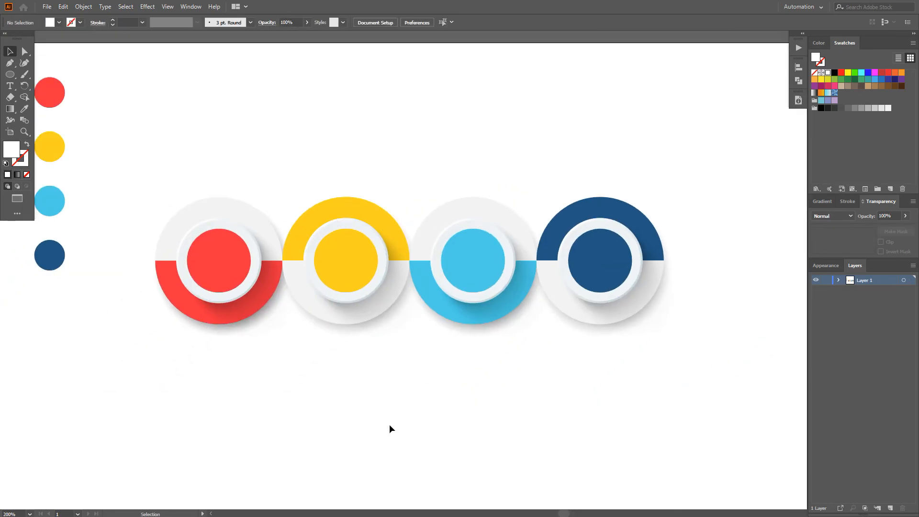
{"action": "double_click", "coordinate": [254, 304]}
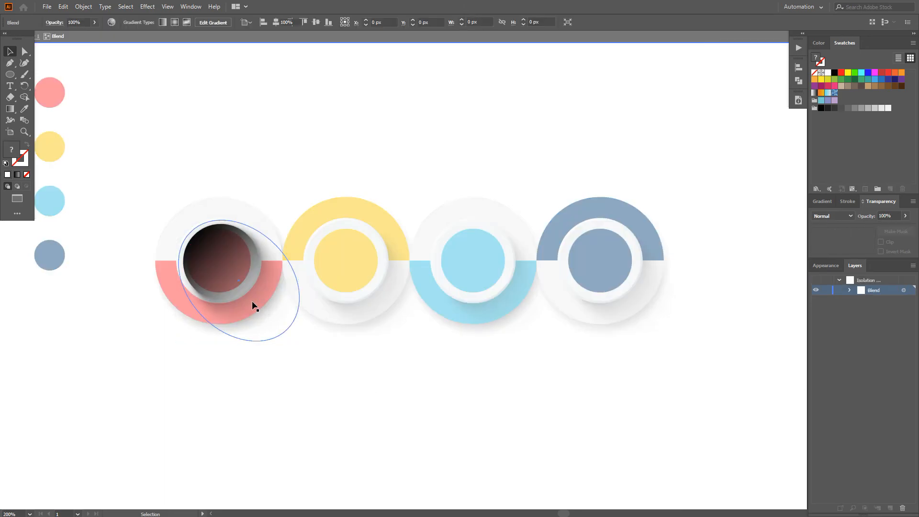
{"action": "key", "text": "a"}
{"action": "left_click", "coordinate": [822, 201]}
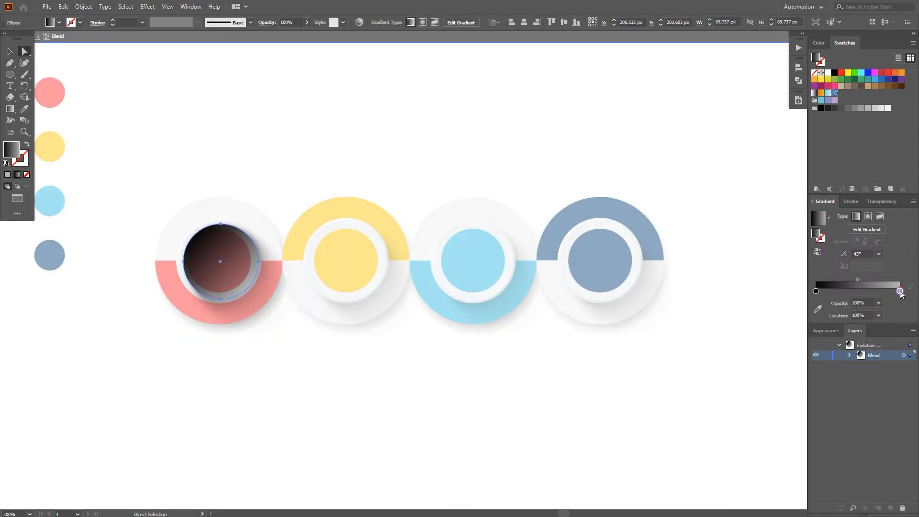
{"action": "left_click", "coordinate": [845, 107], "text": "alt"}
{"action": "left_click", "coordinate": [841, 108], "text": "alt"}
{"action": "key", "text": "Escape"}
{"action": "key", "text": "v"}
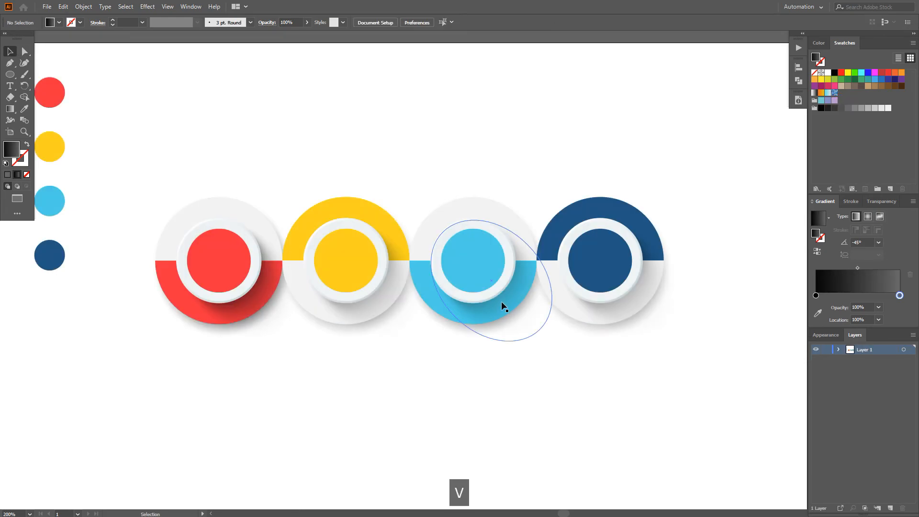
- Darken the light-blue graphic's blended shadow by changing its source circle's gradient end colour to dark grey
{"action": "double_click", "coordinate": [501, 300]}
{"action": "key", "text": "a"}
{"action": "left_click", "coordinate": [468, 273]}
{"action": "left_click", "coordinate": [900, 292]}
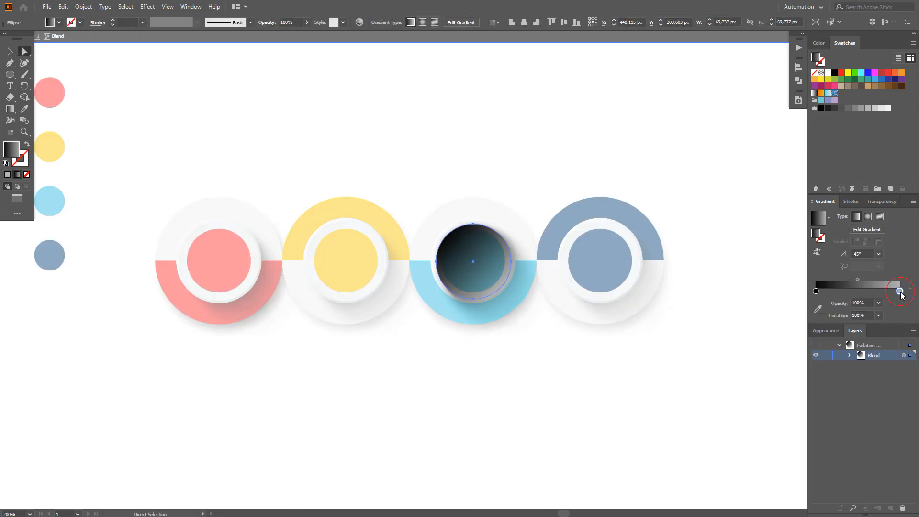
{"action": "left_click", "coordinate": [842, 111], "text": "alt"}
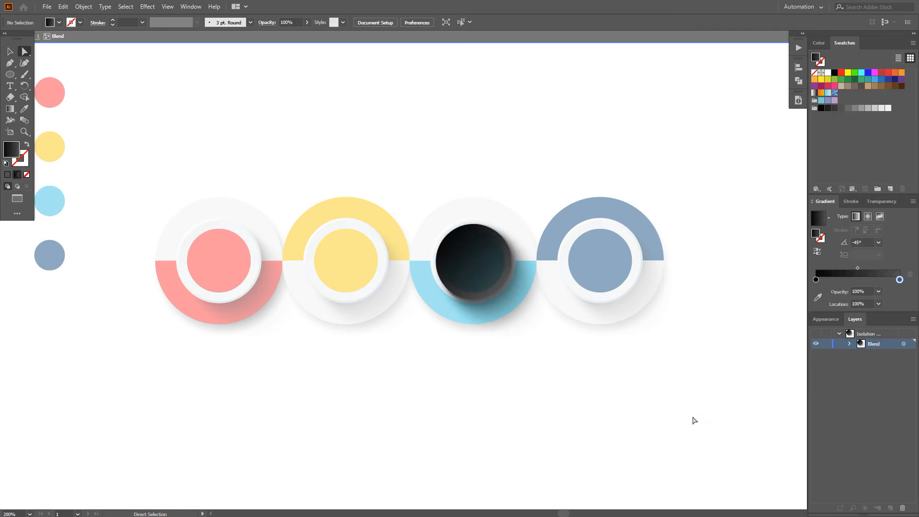
{"action": "key", "text": "Escape"}
{"action": "left_click", "coordinate": [623, 428]}
{"action": "key", "text": "v"}
- Copy the red graphic's inner circle and place the copy on the empty canvas below the row
{"action": "left_click_drag", "start_coordinate": [369, 396], "coordinate": [409, 395]}
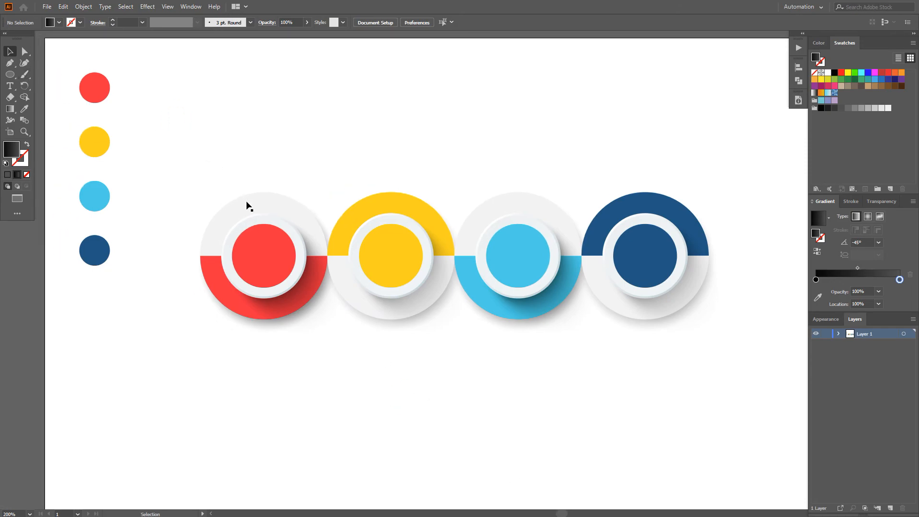
{"action": "left_click", "coordinate": [268, 251]}
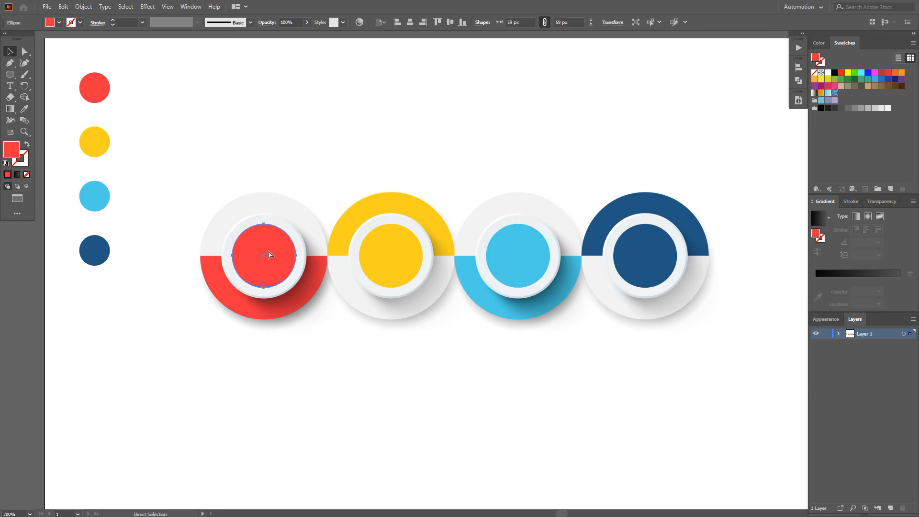
{"action": "key", "text": "ctrl+c"}
{"action": "left_click", "coordinate": [341, 355]}
{"action": "left_click_drag", "start_coordinate": [340, 355], "coordinate": [386, 328]}
{"action": "scroll", "coordinate": [386, 327], "scroll_direction": "up", "scroll_amount": 3}
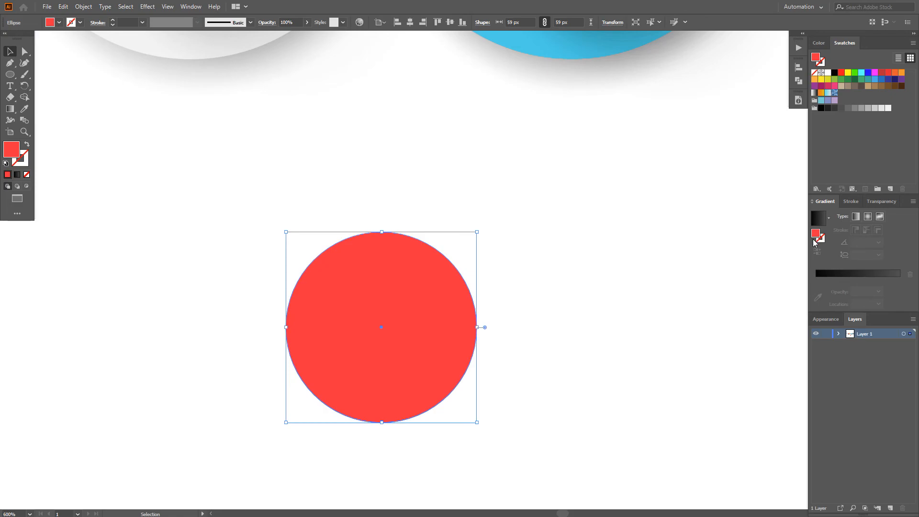
- Fill the copied circle with a radial gradient running from a black centre to a white edge
{"action": "left_click", "coordinate": [829, 218]}
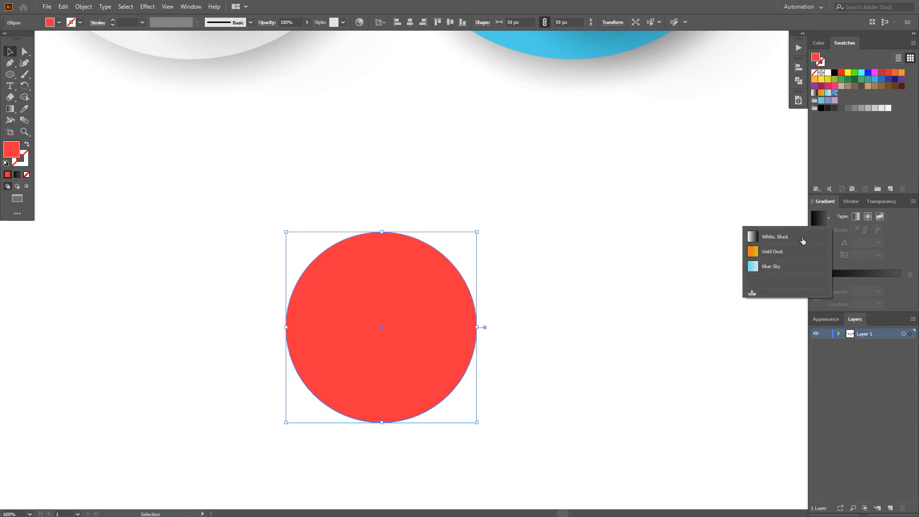
{"action": "left_click", "coordinate": [874, 219]}
{"action": "left_click", "coordinate": [868, 218]}
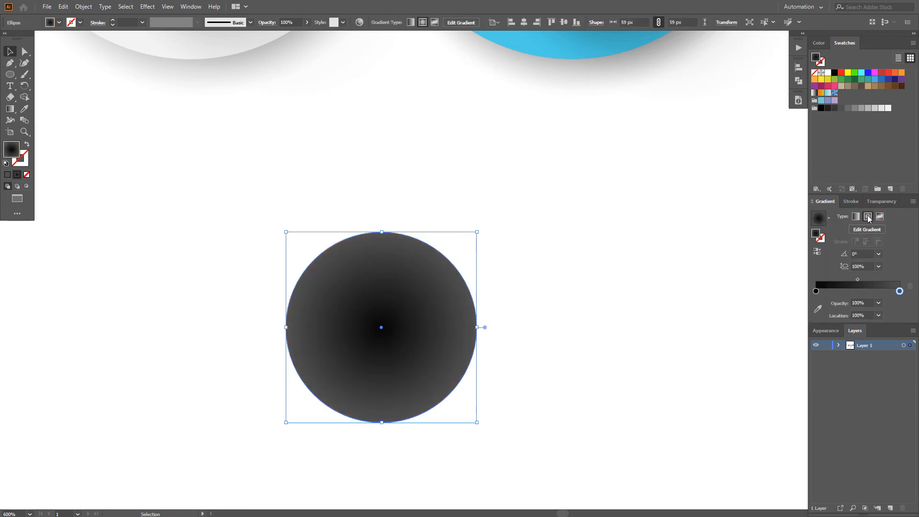
{"action": "left_click", "coordinate": [816, 291]}
{"action": "left_click", "coordinate": [830, 72], "text": "alt"}
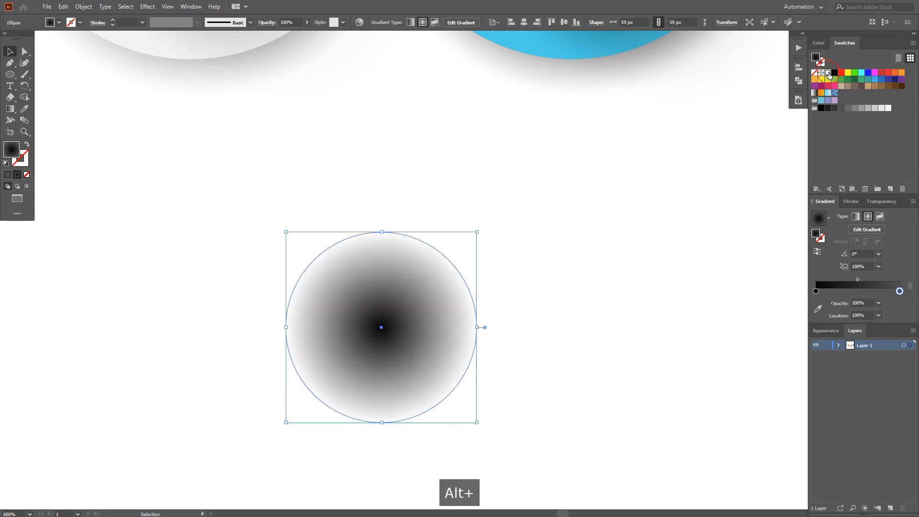
- Reverse the radial gradient, set its white stop's opacity to 0% and move the midpoint to 79.61%
{"action": "left_click", "coordinate": [817, 254]}
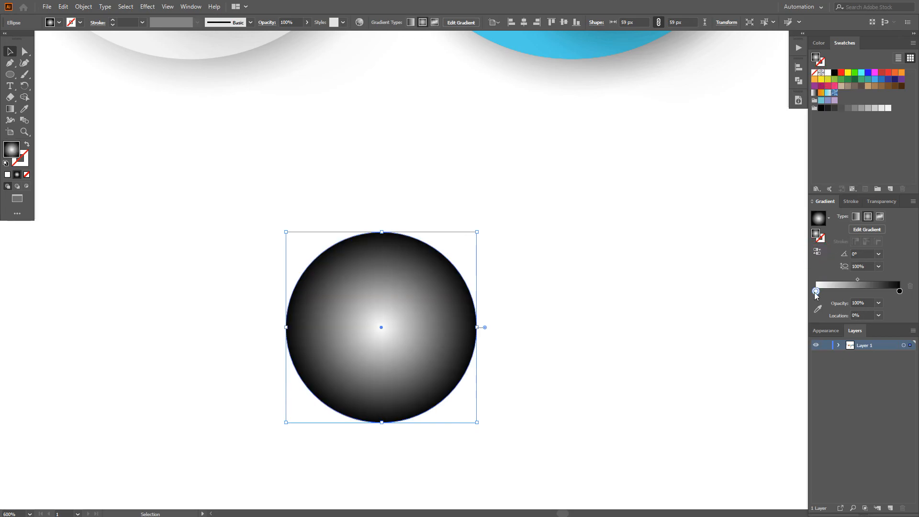
{"action": "left_click", "coordinate": [878, 303]}
{"action": "left_click", "coordinate": [885, 313]}
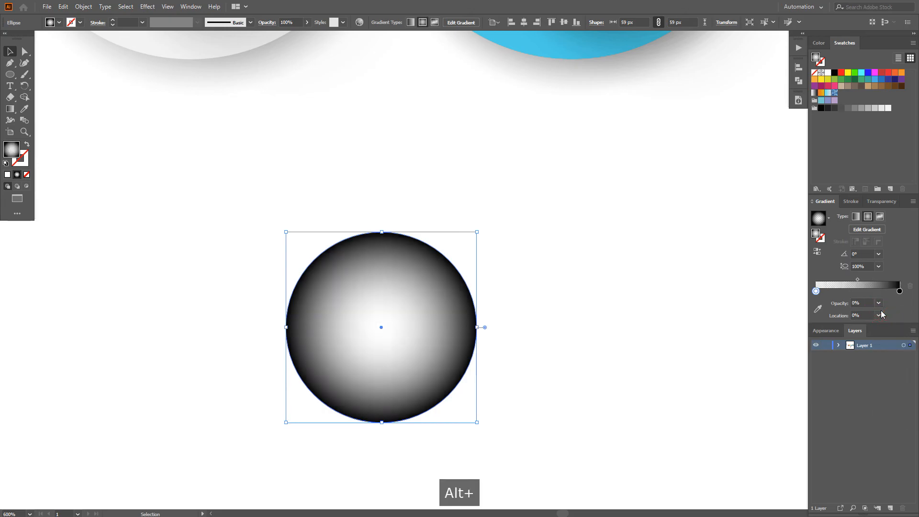
{"action": "left_click_drag", "start_coordinate": [881, 281], "coordinate": [883, 282]}
- Move the gradient circle to the red graphic and centre it horizontally and vertically on the red inner circle
{"action": "scroll", "coordinate": [306, 235], "scroll_direction": "down", "scroll_amount": 1}
{"action": "left_click_drag", "start_coordinate": [287, 224], "coordinate": [644, 424]}
{"action": "scroll", "coordinate": [548, 322], "scroll_direction": "down", "scroll_amount": 1}
{"action": "left_click_drag", "start_coordinate": [696, 445], "coordinate": [468, 227]}
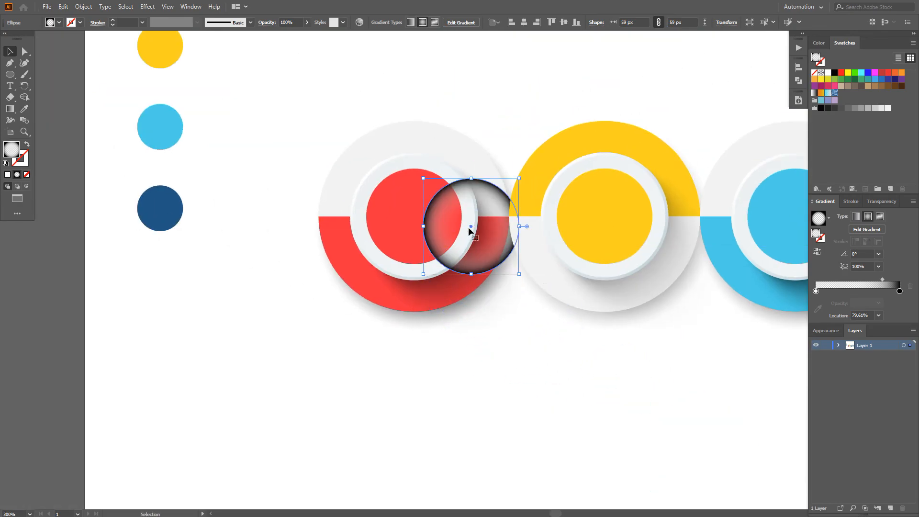
{"action": "left_click", "coordinate": [388, 211], "text": "shift"}
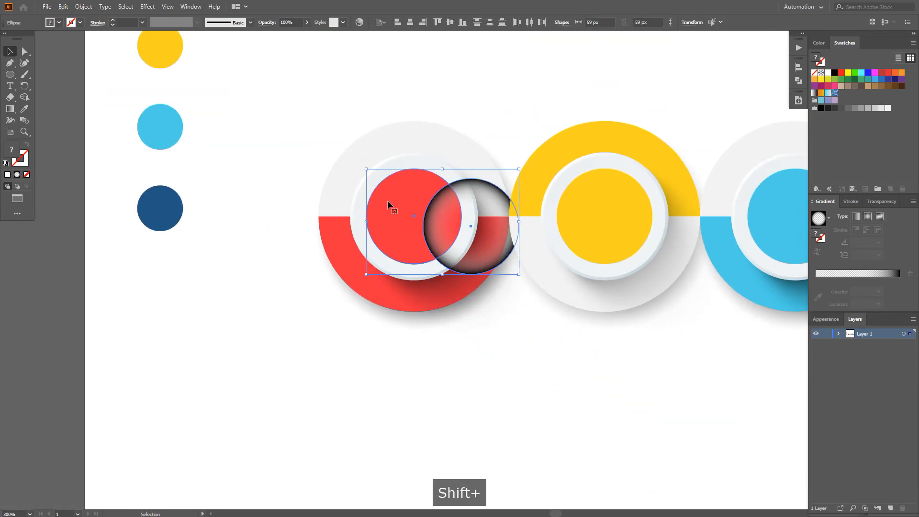
{"action": "left_click", "coordinate": [409, 22]}
{"action": "left_click", "coordinate": [450, 22]}
{"action": "left_click", "coordinate": [431, 323]}
- Set the blending mode of the gradient circle on the red graphic to Multiply
{"action": "scroll", "coordinate": [430, 322], "scroll_direction": "up", "scroll_amount": 1}
{"action": "left_click_drag", "start_coordinate": [376, 402], "coordinate": [312, 488]}
{"action": "key", "text": "a"}
{"action": "left_click", "coordinate": [351, 286]}
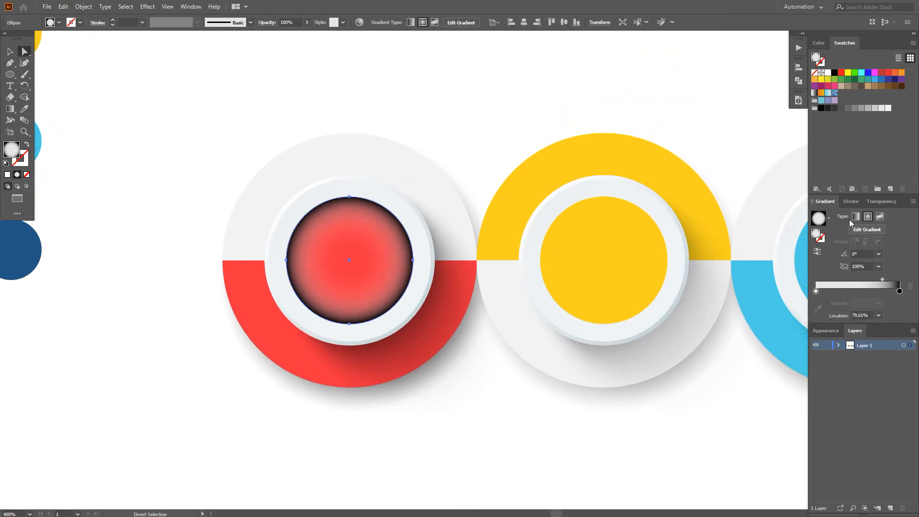
{"action": "left_click", "coordinate": [876, 202]}
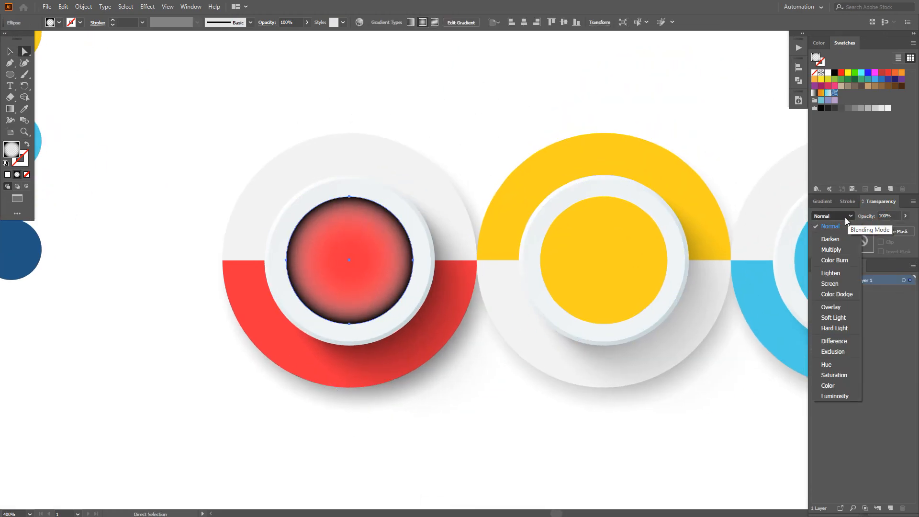
{"action": "left_click", "coordinate": [830, 250]}
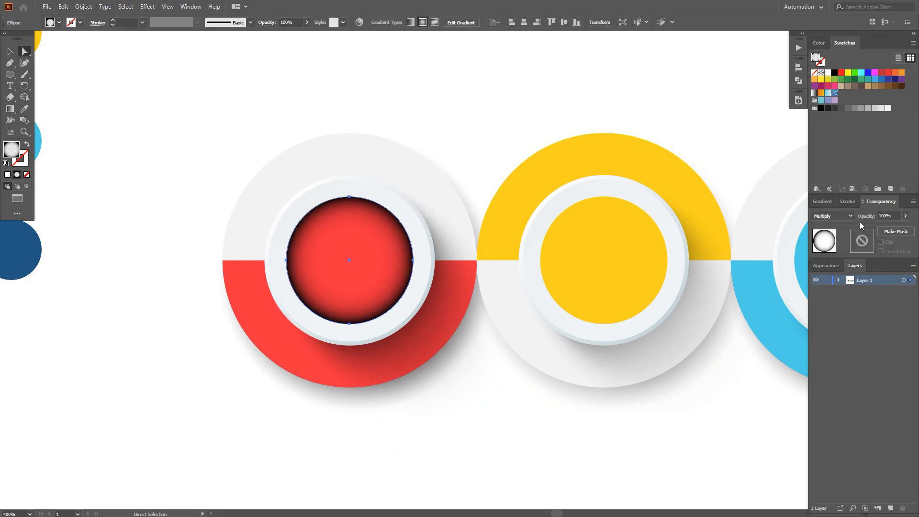
- Sample the graphic's red for the gradient's outer stop and darken it to a brightness of 54.12%
{"action": "left_click", "coordinate": [825, 202]}
{"action": "left_click", "coordinate": [899, 291]}
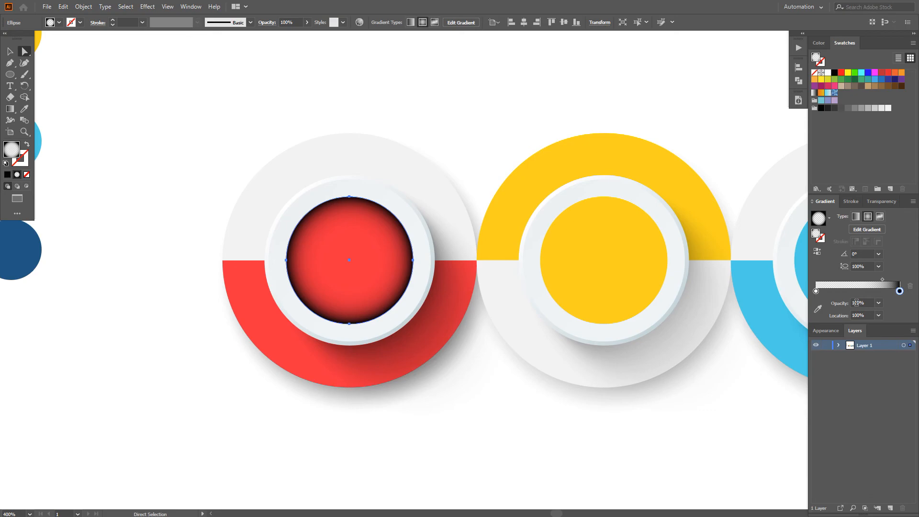
{"action": "left_click", "coordinate": [818, 310]}
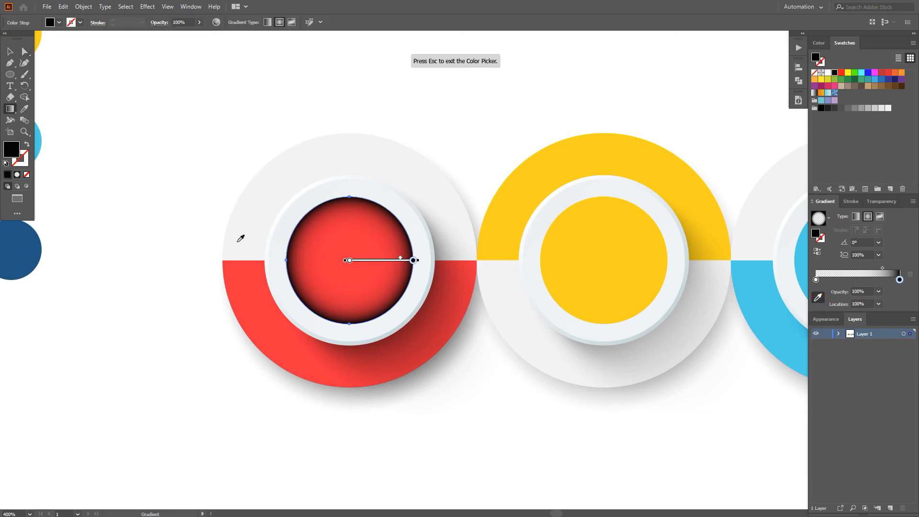
{"action": "left_click", "coordinate": [229, 273]}
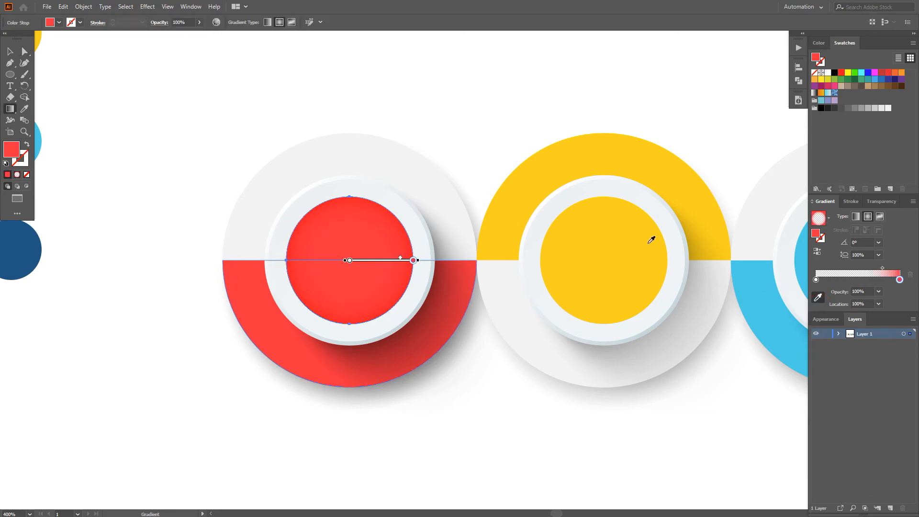
{"action": "left_click", "coordinate": [821, 43]}
{"action": "left_click", "coordinate": [912, 43]}
{"action": "left_click", "coordinate": [832, 82]}
{"action": "left_click_drag", "start_coordinate": [891, 91], "coordinate": [860, 90]}
{"action": "left_click", "coordinate": [24, 51]}
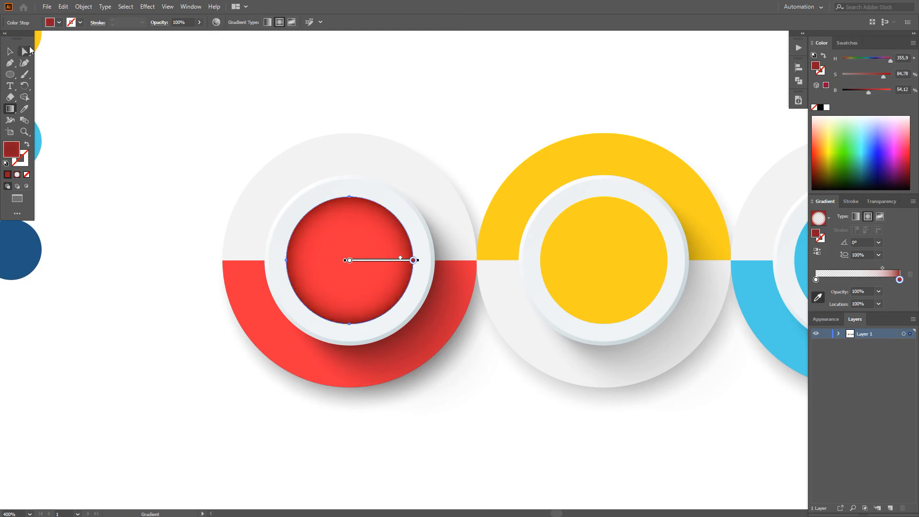
{"action": "left_click", "coordinate": [148, 78]}
- Copy the red graphic's gradient circle in place and create a row of duplicates above the infographic
{"action": "scroll", "coordinate": [219, 294], "scroll_direction": "down", "scroll_amount": 1}
{"action": "scroll", "coordinate": [158, 403], "scroll_direction": "right", "scroll_amount": 4}
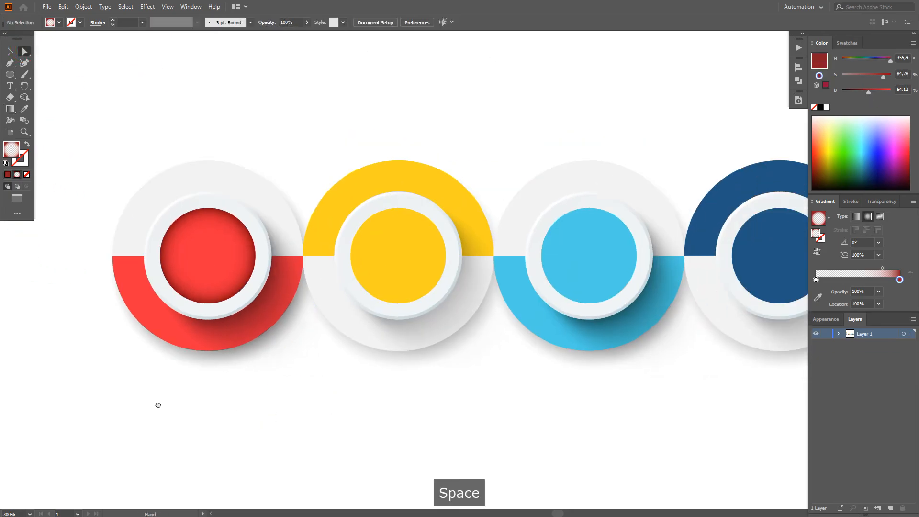
{"action": "key", "text": "v"}
{"action": "scroll", "coordinate": [158, 390], "scroll_direction": "down", "scroll_amount": 1}
{"action": "left_click", "coordinate": [182, 314]}
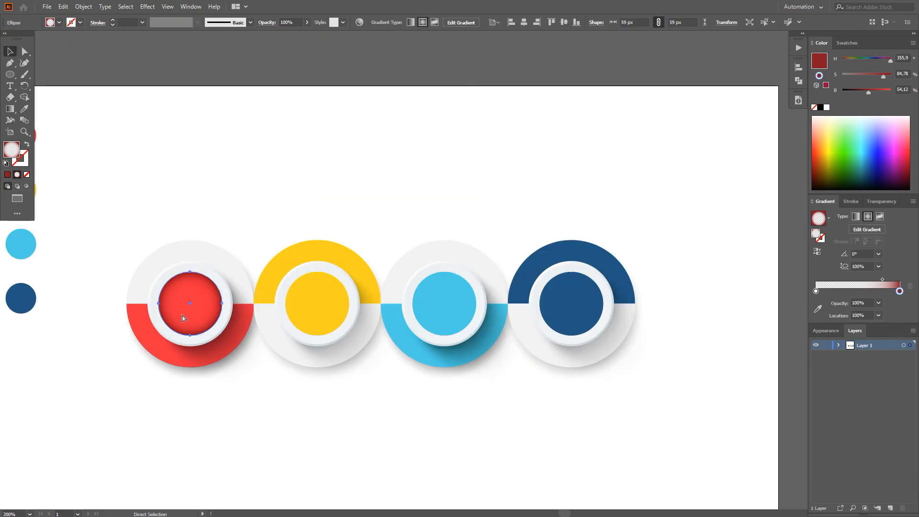
{"action": "key", "text": "ctrl+c"}
{"action": "left_click", "coordinate": [257, 423]}
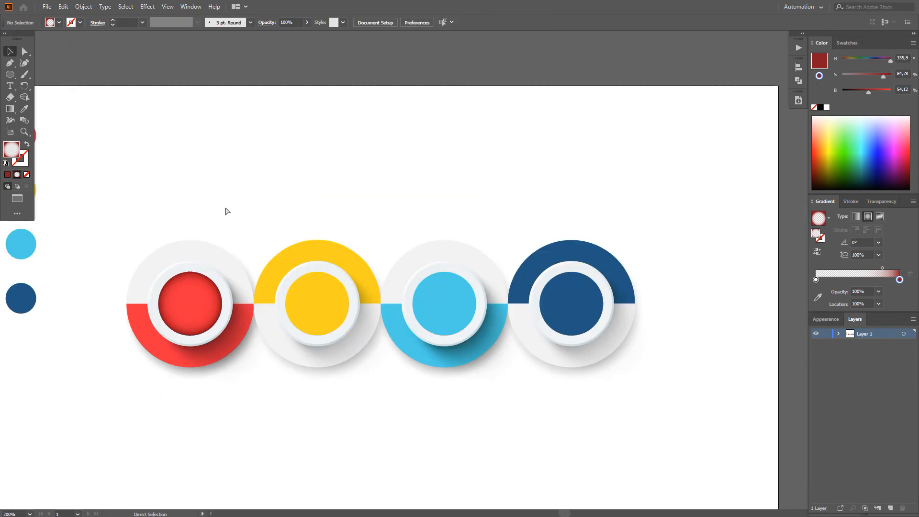
{"action": "key", "text": "ctrl+f"}
{"action": "left_click_drag", "start_coordinate": [188, 305], "coordinate": [389, 170]}
{"action": "key", "text": "ctrl+d"}
- Centre the first duplicate gradient circle horizontally and vertically on the yellow inner circle
{"action": "left_click", "coordinate": [304, 178]}
{"action": "left_click", "coordinate": [318, 292], "text": "shift"}
{"action": "left_click", "coordinate": [318, 290]}
{"action": "left_click", "coordinate": [410, 22]}
{"action": "left_click", "coordinate": [451, 22]}
- Centre the second duplicate gradient circle horizontally and vertically on the light-blue inner circle
{"action": "left_click", "coordinate": [381, 157]}
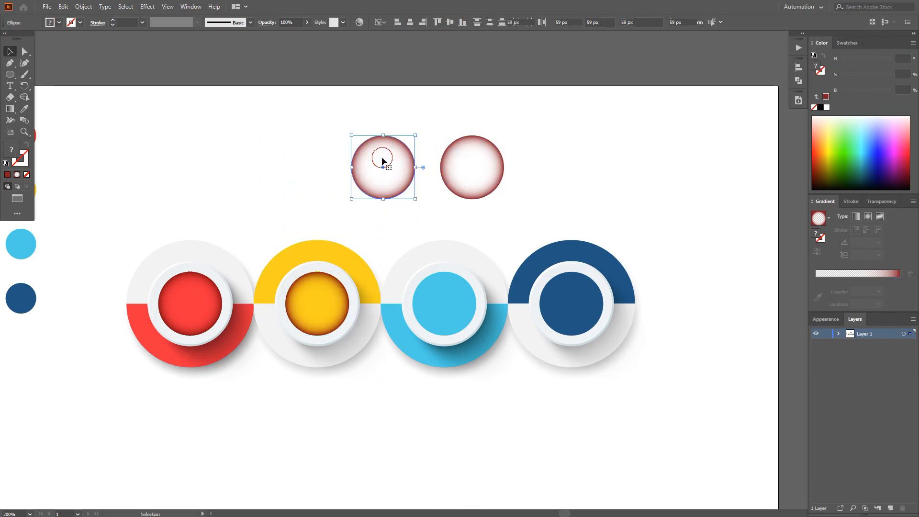
{"action": "left_click", "coordinate": [451, 327], "text": "shift"}
{"action": "left_click", "coordinate": [454, 298]}
{"action": "left_click", "coordinate": [409, 22]}
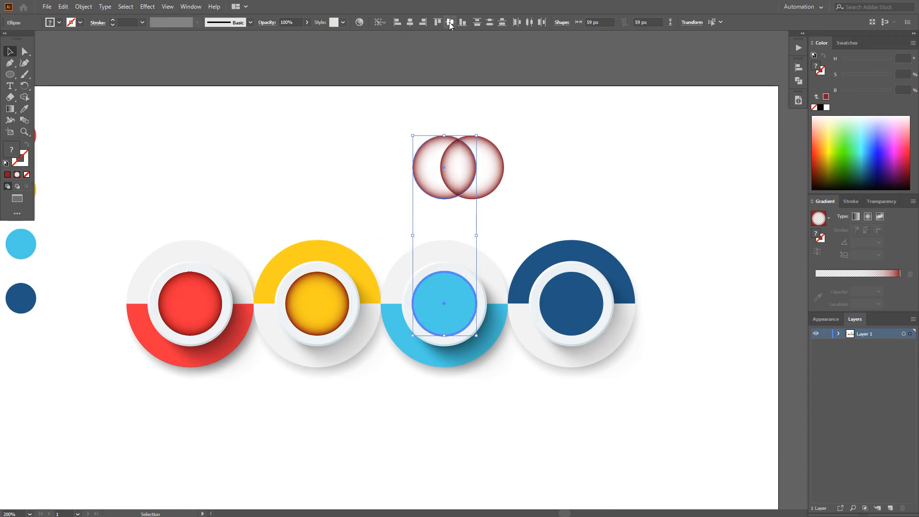
{"action": "left_click", "coordinate": [449, 22]}
- Centre the last duplicate gradient circle horizontally and vertically on the dark-blue inner circle
{"action": "left_click", "coordinate": [486, 178]}
{"action": "left_click", "coordinate": [572, 287], "text": "shift"}
{"action": "left_click", "coordinate": [573, 286]}
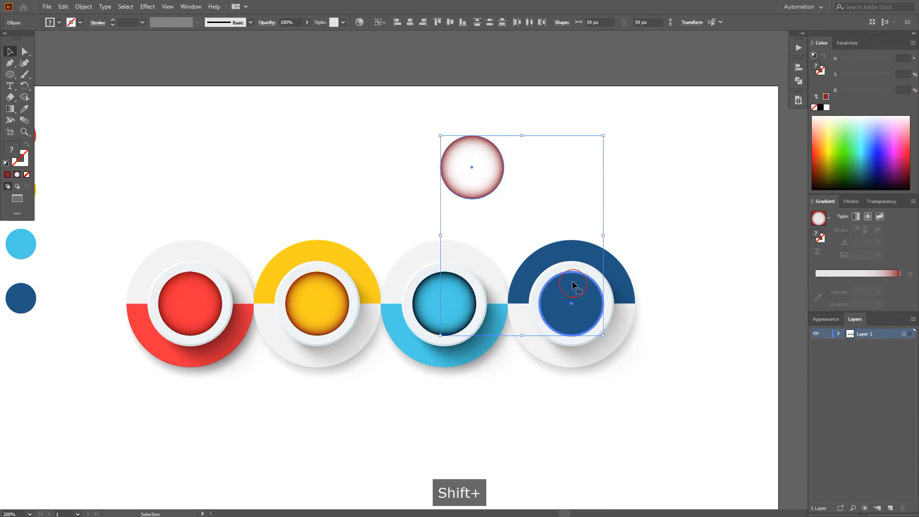
{"action": "left_click", "coordinate": [409, 22]}
{"action": "left_click", "coordinate": [450, 22]}
{"action": "left_click", "coordinate": [398, 102]}
- Recolour the outer gradient stop on the yellow inner circle to orange with H 28, S 89.04% and B 85.88%
{"action": "scroll", "coordinate": [292, 348], "scroll_direction": "up", "scroll_amount": 2}
{"action": "key", "text": "a"}
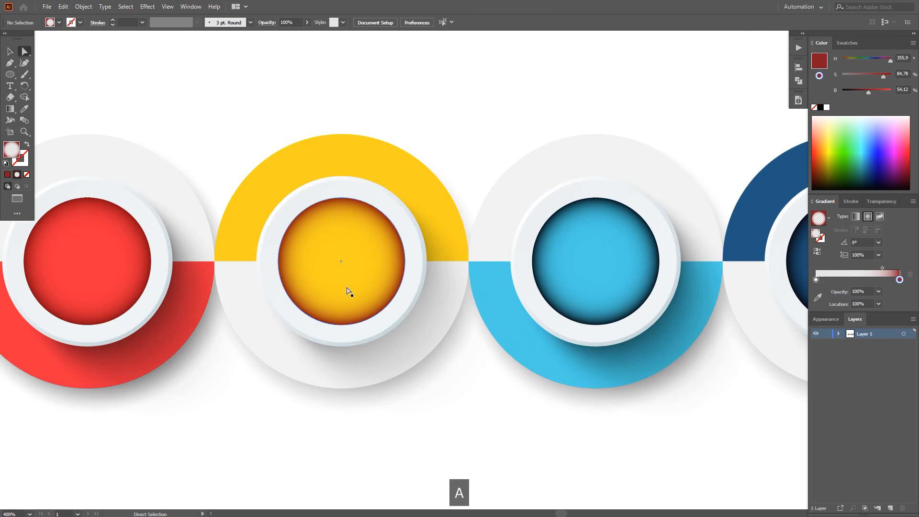
{"action": "left_click", "coordinate": [349, 287]}
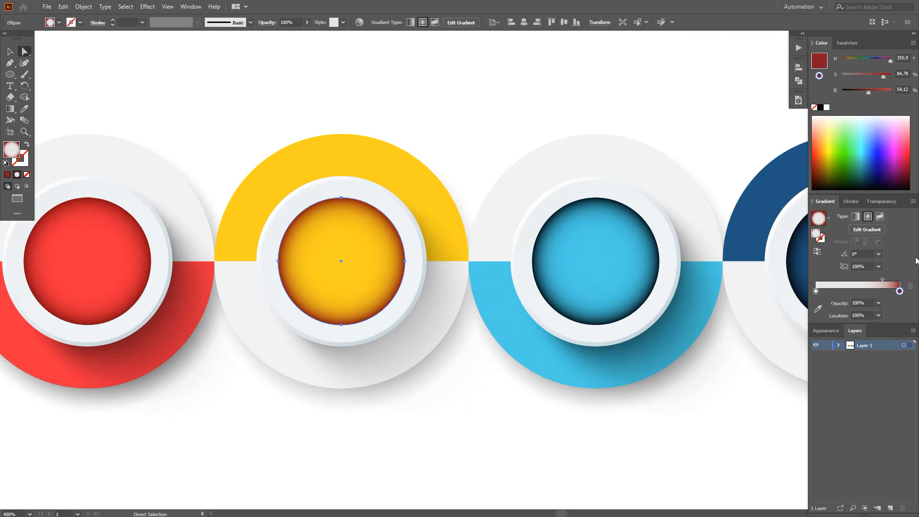
{"action": "left_click_drag", "start_coordinate": [889, 61], "coordinate": [874, 93]}
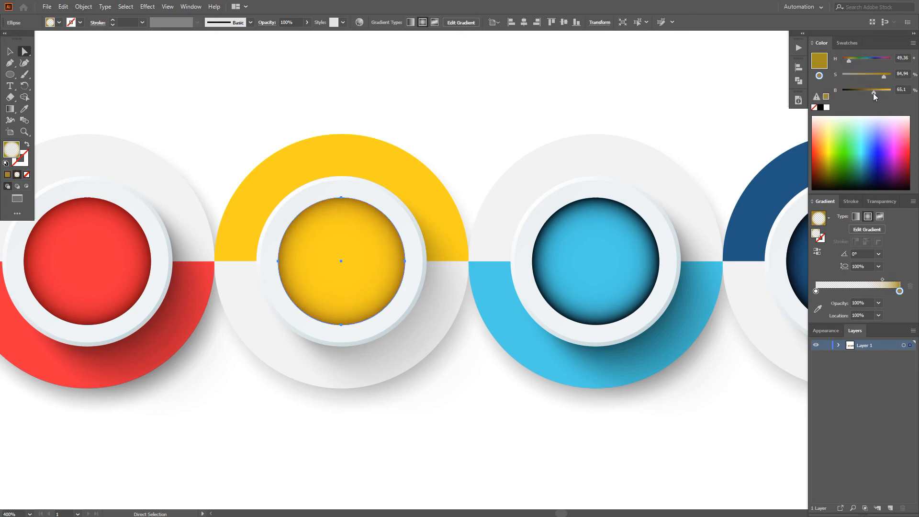
{"action": "left_click_drag", "start_coordinate": [847, 62], "coordinate": [845, 61]}
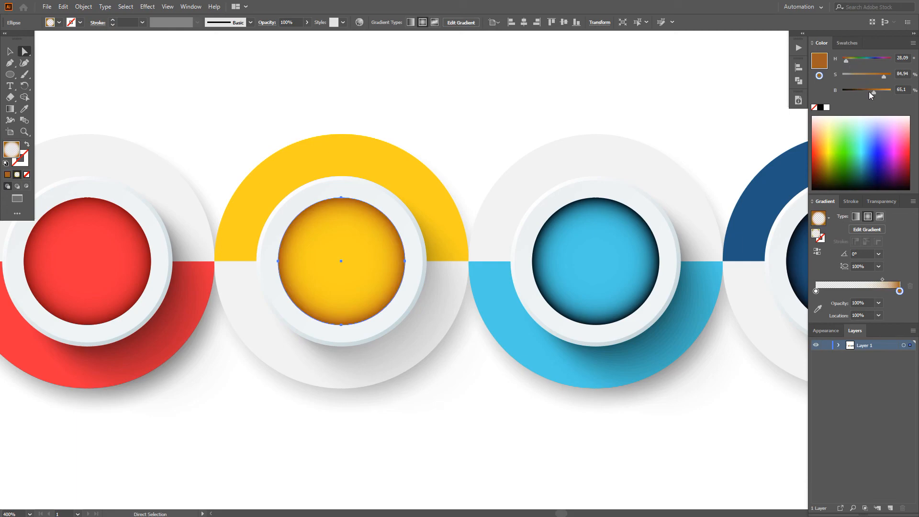
{"action": "mouse_move", "coordinate": [874, 90]}
{"action": "left_mouse_down"}
{"action": "mouse_move", "coordinate": [885, 76]}
{"action": "mouse_move", "coordinate": [885, 93]}
{"action": "left_mouse_up"}
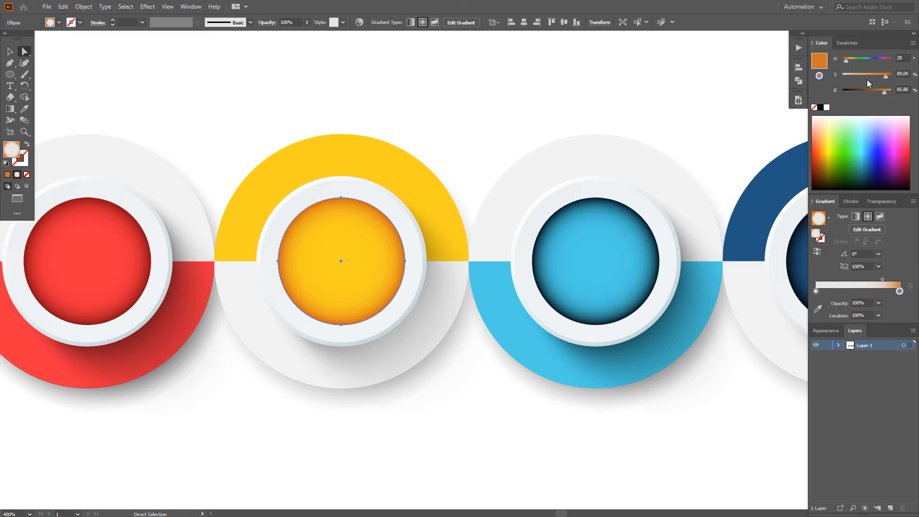
{"action": "left_click", "coordinate": [490, 96]}
- Recolour the outer gradient stop of the shading on the light-blue inner circle to a darker blue
{"action": "scroll", "coordinate": [419, 232], "scroll_direction": "down", "scroll_amount": 2}
{"action": "left_click_drag", "start_coordinate": [467, 291], "coordinate": [437, 307]}
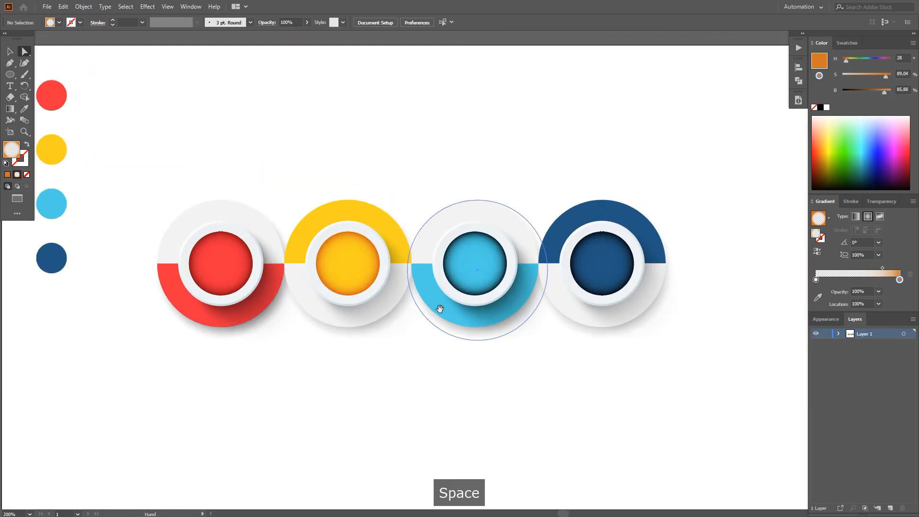
{"action": "scroll", "coordinate": [422, 298], "scroll_direction": "up", "scroll_amount": 1}
{"action": "scroll", "coordinate": [422, 301], "scroll_direction": "up", "scroll_amount": 1}
{"action": "key", "text": "a"}
{"action": "left_click", "coordinate": [502, 254]}
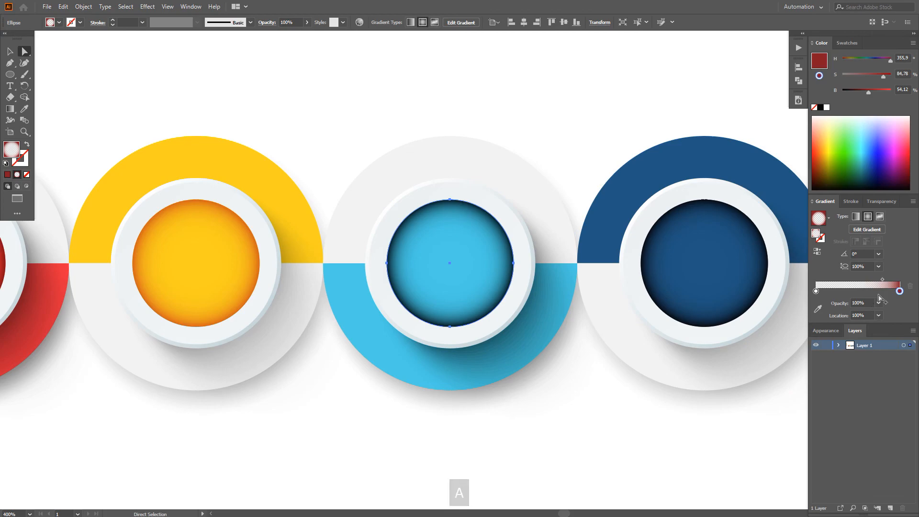
{"action": "left_click_drag", "start_coordinate": [869, 59], "coordinate": [867, 60]}
- Recolour the dark-blue inner circle's outer gradient stop from a blue swatch and adjust it to H 210.97, S 46.97%, B 25.88%
{"action": "left_click", "coordinate": [677, 242]}
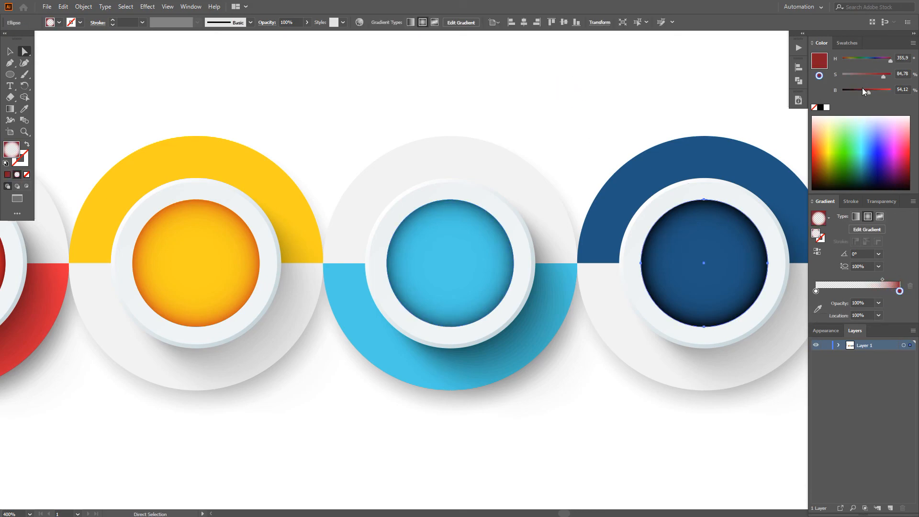
{"action": "left_click", "coordinate": [846, 42]}
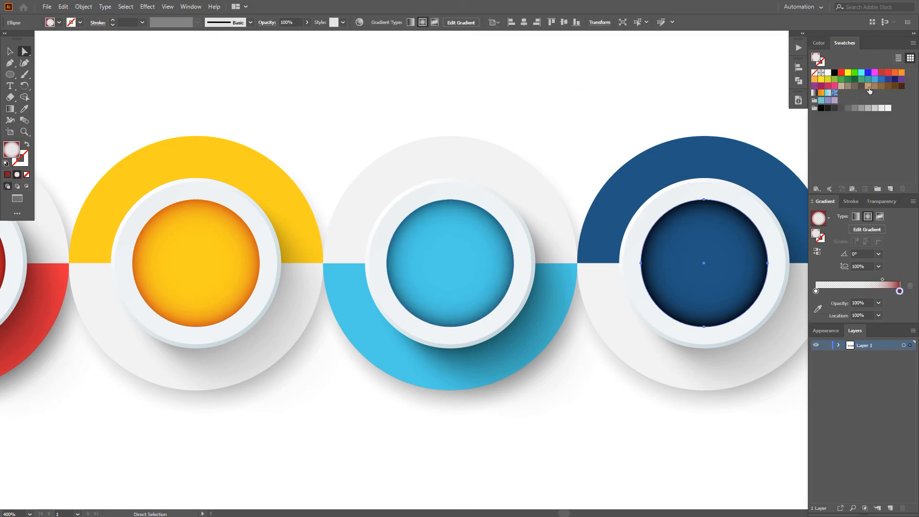
{"action": "left_click", "coordinate": [886, 78], "text": "alt"}
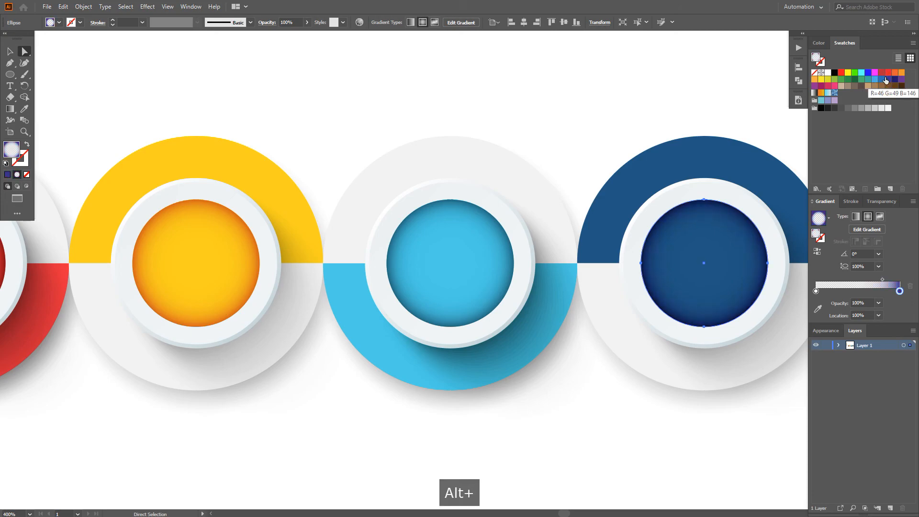
{"action": "key", "text": "F6"}
{"action": "left_click_drag", "start_coordinate": [869, 92], "coordinate": [869, 61]}
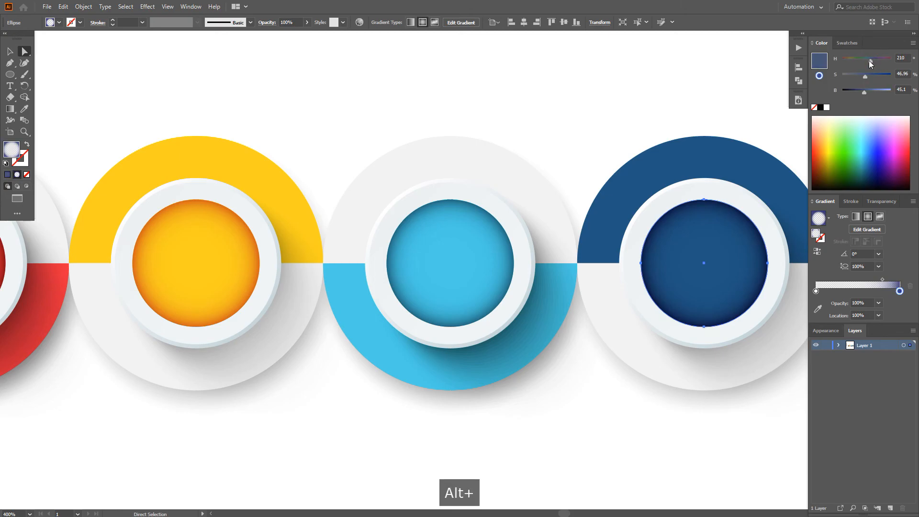
{"action": "left_click_drag", "start_coordinate": [863, 93], "coordinate": [855, 91]}
{"action": "left_click", "coordinate": [656, 75]}
- Draw a horizontal line about 140 px long across the red graphic, slightly below its centre, and give it a black stroke
{"action": "scroll", "coordinate": [656, 75], "scroll_direction": "down", "scroll_amount": 2}
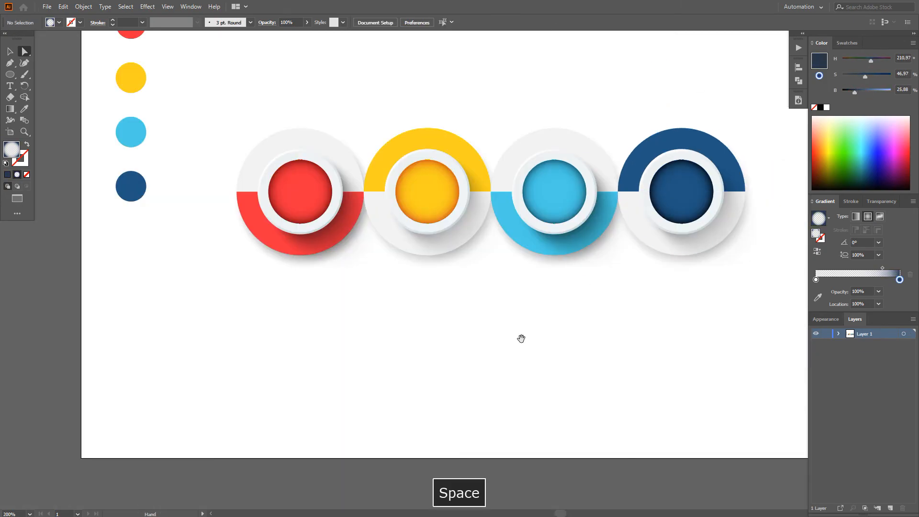
{"action": "left_click_drag", "start_coordinate": [521, 337], "coordinate": [485, 370]}
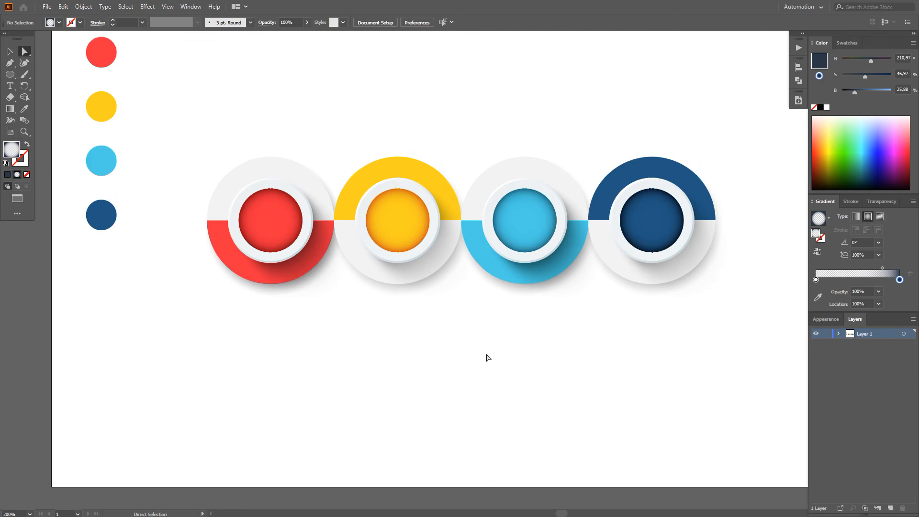
{"action": "key", "text": "v"}
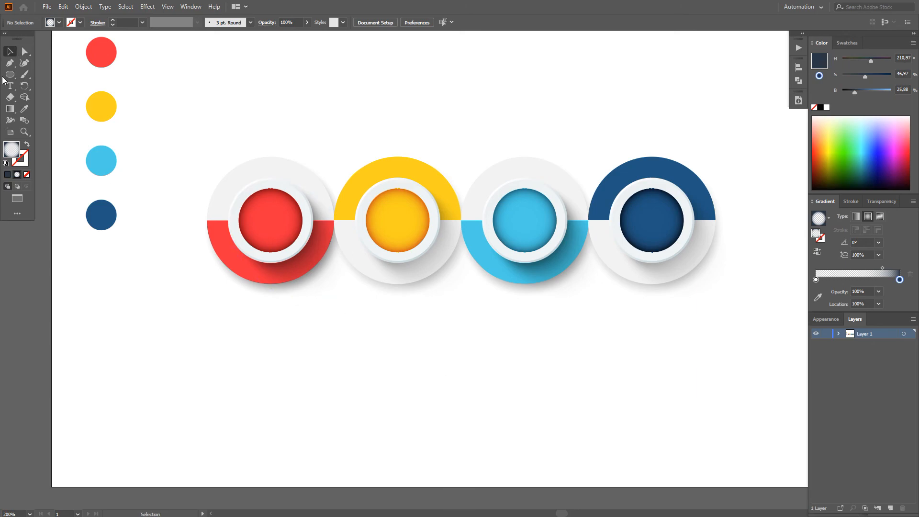
{"action": "left_click_drag", "start_coordinate": [13, 73], "coordinate": [24, 121]}
{"action": "scroll", "coordinate": [187, 223], "scroll_direction": "up", "scroll_amount": 2}
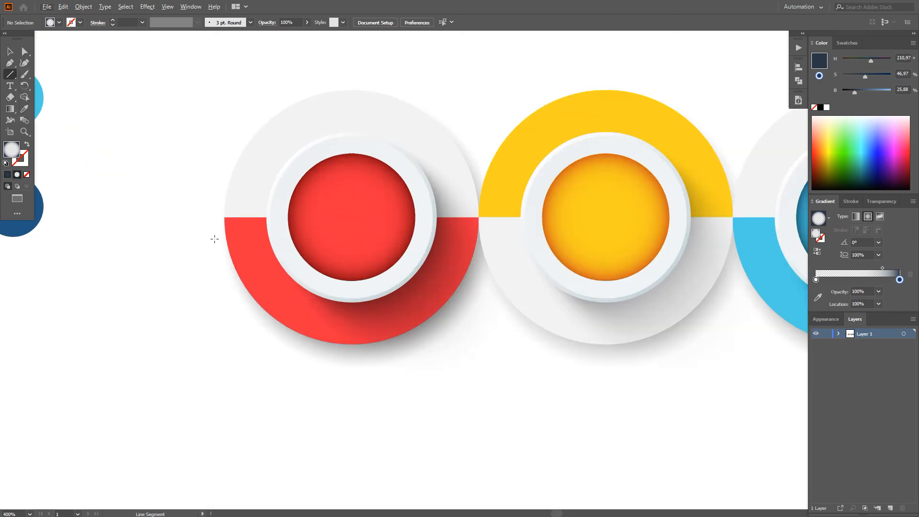
{"action": "left_click_drag", "start_coordinate": [214, 239], "coordinate": [515, 239]}
{"action": "key", "text": "x"}
{"action": "left_click", "coordinate": [820, 107]}
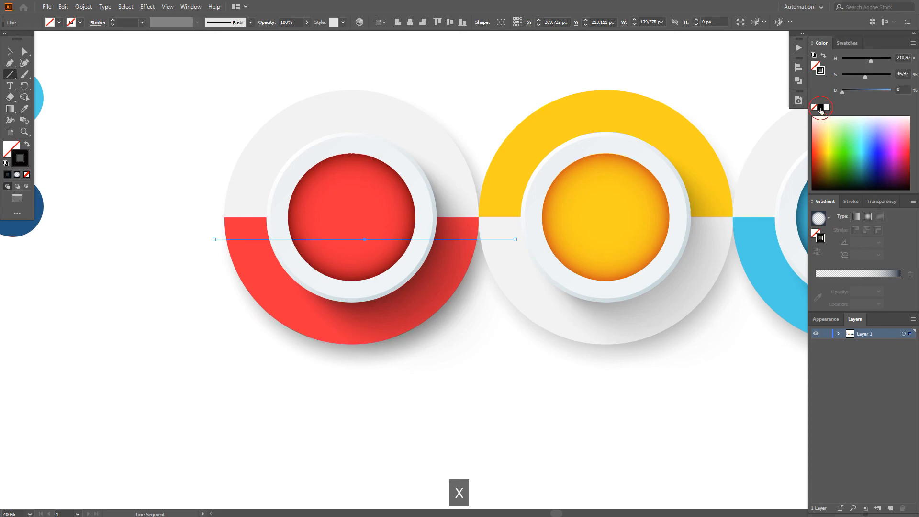
{"action": "left_click", "coordinate": [10, 51]}
{"action": "left_click", "coordinate": [115, 108]}
- Copy the red lower half-circle and paste the copy directly in front of it
{"action": "left_click", "coordinate": [237, 256]}
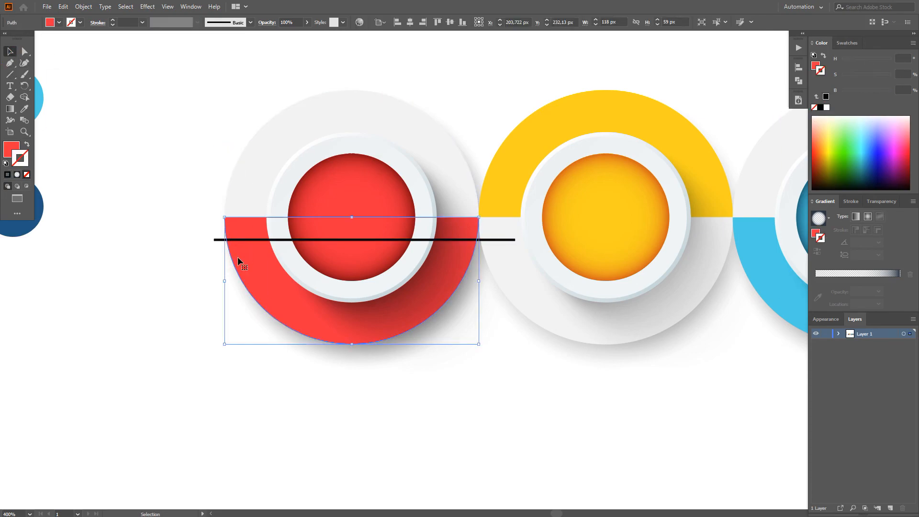
{"action": "left_click", "coordinate": [85, 6]}
{"action": "left_click", "coordinate": [63, 6]}
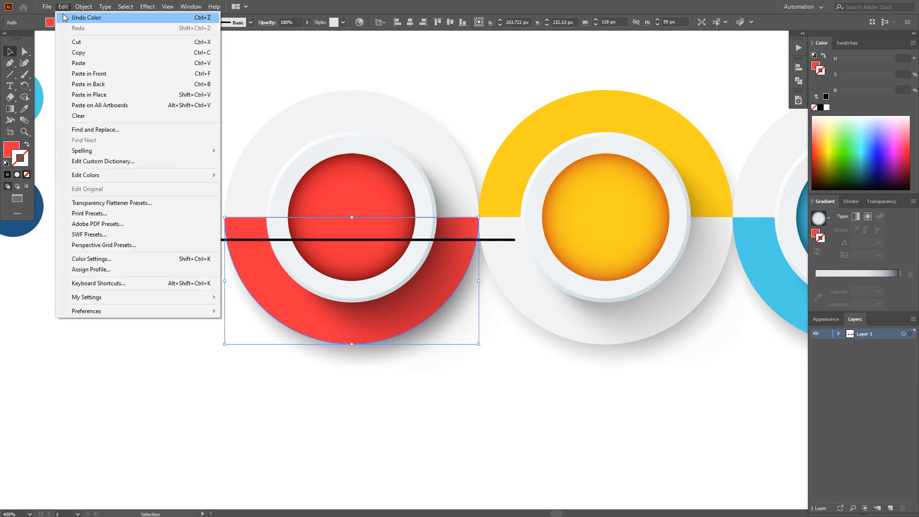
{"action": "left_click", "coordinate": [95, 52]}
{"action": "left_click", "coordinate": [214, 243]}
{"action": "left_click", "coordinate": [232, 226]}
{"action": "left_click", "coordinate": [63, 6]}
{"action": "left_click", "coordinate": [88, 75]}
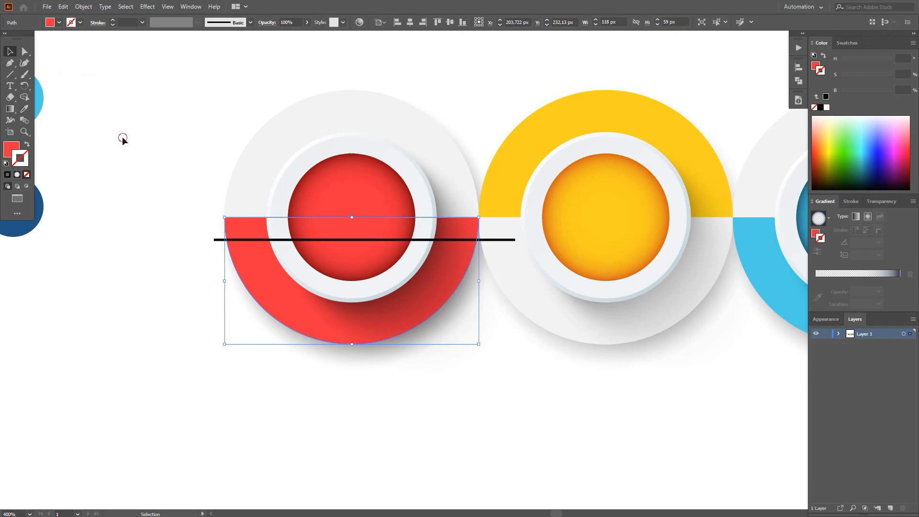
{"action": "key", "text": "a"}
{"action": "left_click_drag", "start_coordinate": [259, 297], "coordinate": [330, 338]}
{"action": "key", "text": "ctrl+z"}
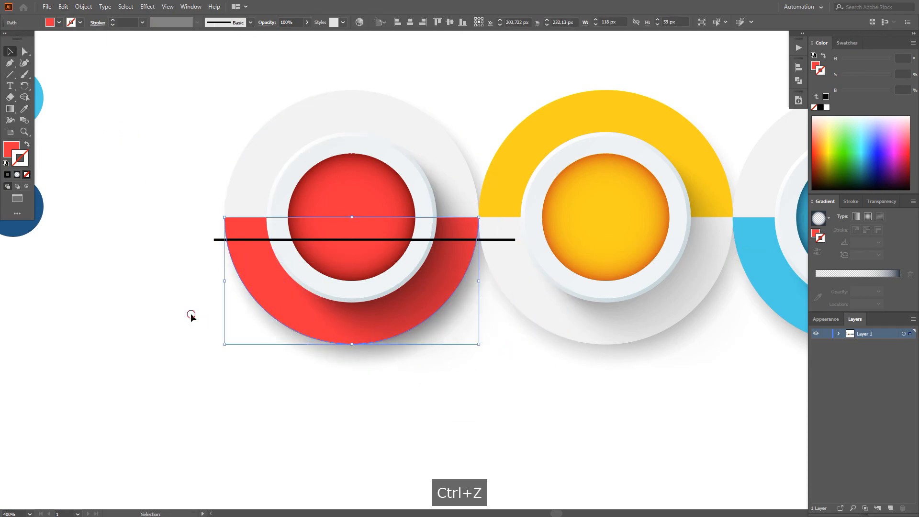
- Divide the copied red half-circle along the black line with the Pathfinder Divide operation
{"action": "left_click", "coordinate": [235, 248], "text": "shift"}
{"action": "left_click", "coordinate": [235, 248], "text": "shift"}
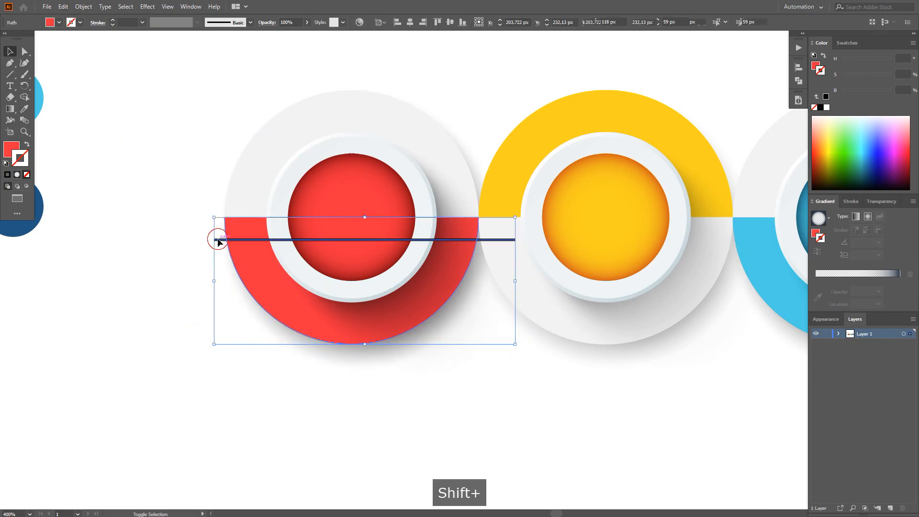
{"action": "left_click", "coordinate": [219, 241], "text": "shift"}
{"action": "left_click", "coordinate": [797, 81]}
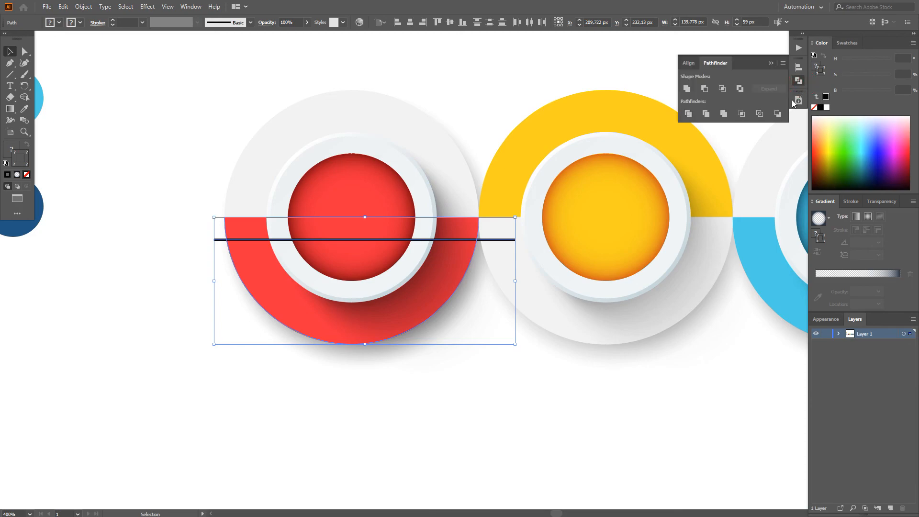
{"action": "left_click", "coordinate": [687, 113]}
{"action": "left_click", "coordinate": [170, 322]}
- Ungroup the divided half-circle and delete its larger lower piece
{"action": "left_click", "coordinate": [262, 277]}
{"action": "right_click", "coordinate": [262, 278]}
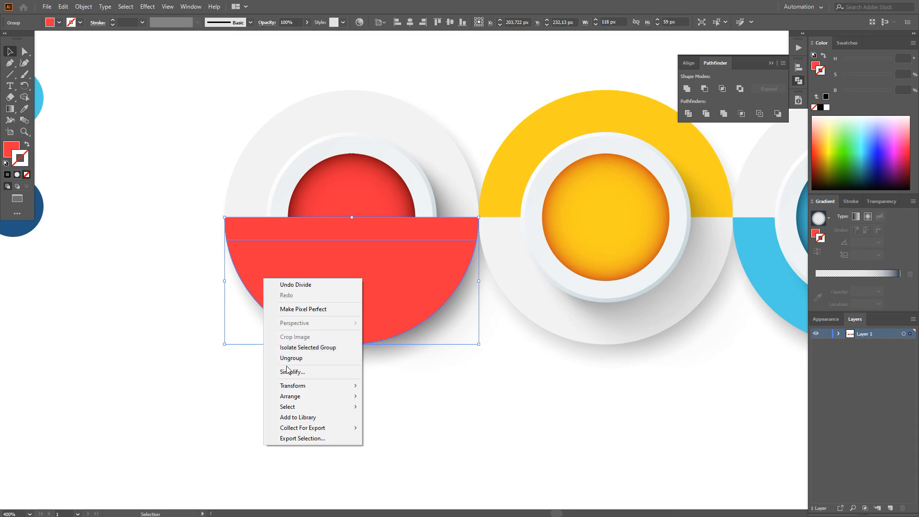
{"action": "left_click", "coordinate": [280, 358]}
{"action": "left_click", "coordinate": [275, 277]}
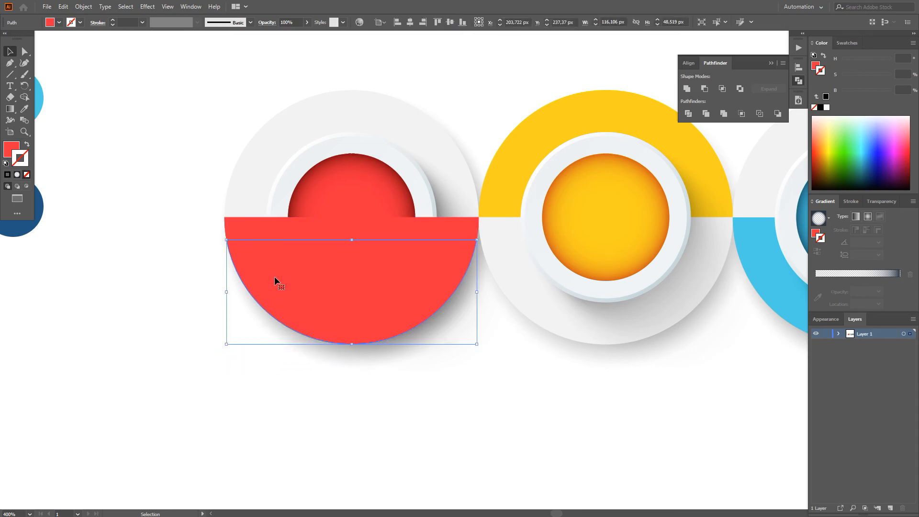
{"action": "key", "text": "Delete"}
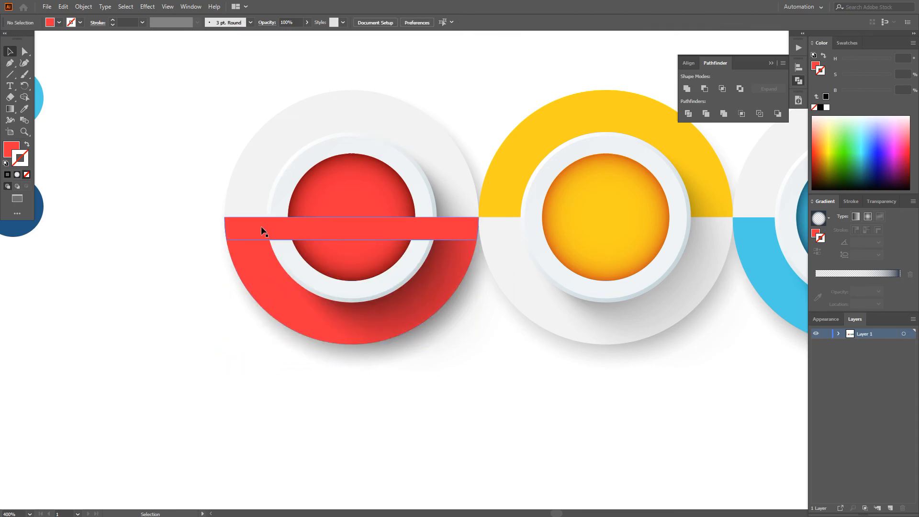
- Move the remaining red strip straight down into the empty area below the red graphic
{"action": "key", "text": "space"}
{"action": "left_click_drag", "start_coordinate": [263, 226], "coordinate": [309, 429]}
{"action": "scroll", "coordinate": [433, 407], "scroll_direction": "down", "scroll_amount": 2}
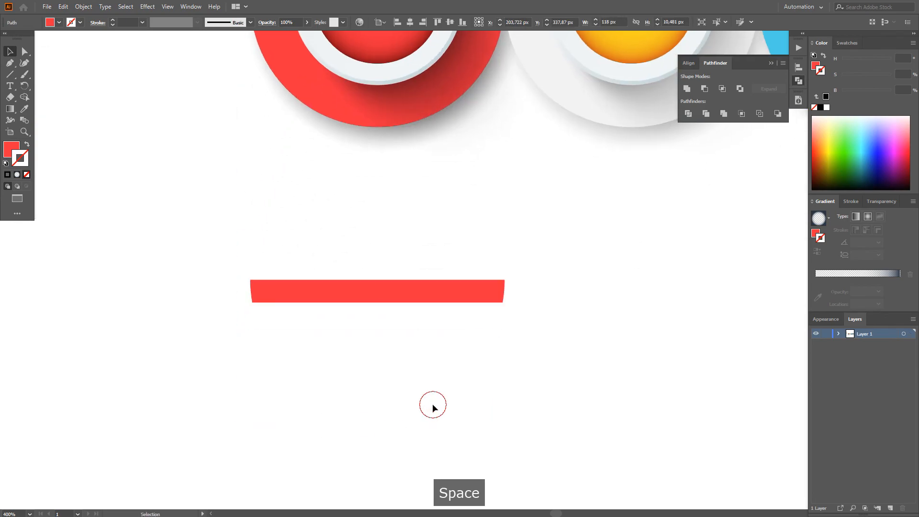
- Fill the strip with a linear white-to-black gradient at 90°, black along the top edge and white along the bottom
{"action": "key", "text": "x"}
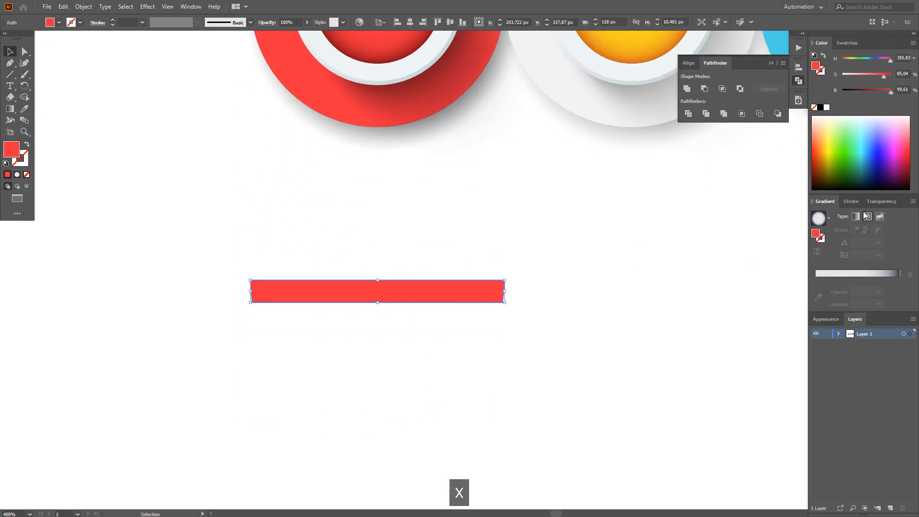
{"action": "left_click", "coordinate": [829, 219]}
{"action": "left_click", "coordinate": [766, 237]}
{"action": "key", "text": "g"}
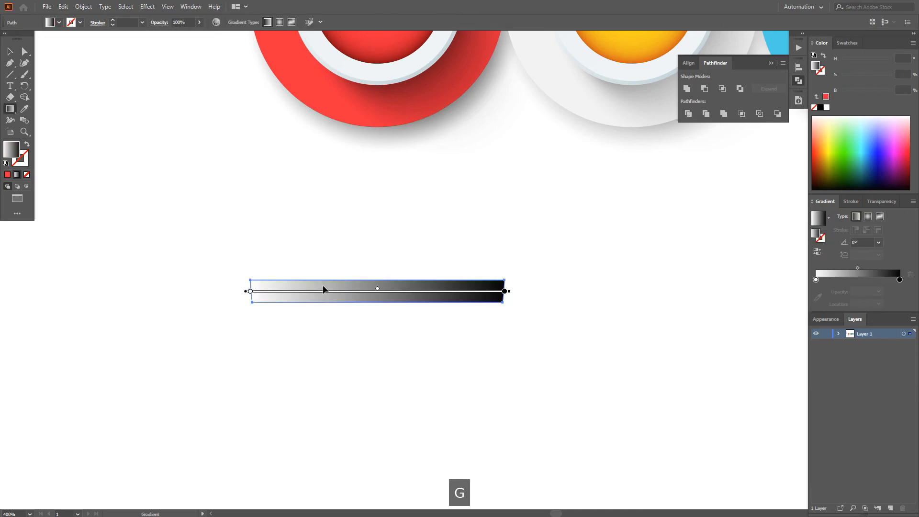
{"action": "mouse_move", "coordinate": [318, 231]}
{"action": "left_mouse_down"}
{"action": "mouse_move", "coordinate": [317, 317]}
{"action": "mouse_move", "coordinate": [314, 296]}
{"action": "left_mouse_up"}
{"action": "scroll", "coordinate": [292, 353], "scroll_direction": "up", "scroll_amount": 2}
{"action": "left_click_drag", "start_coordinate": [296, 391], "coordinate": [298, 324]}
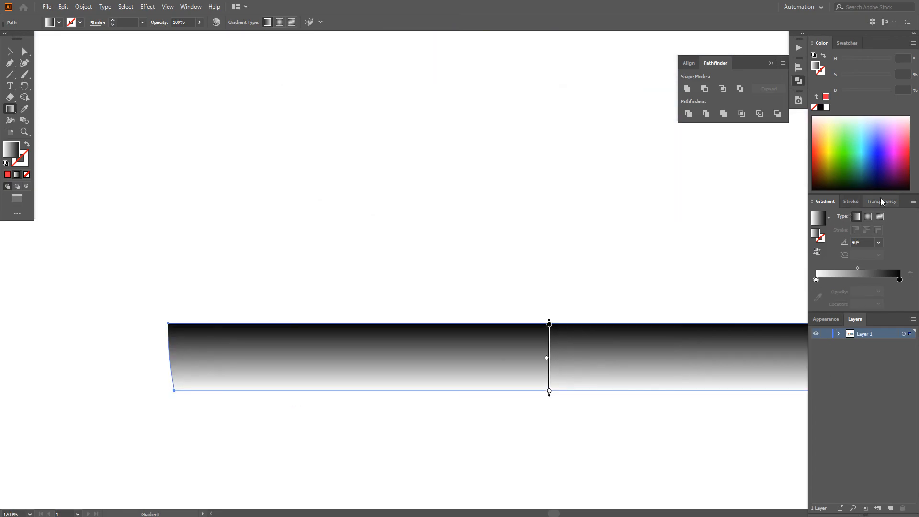
- Set the gradient strip's blending mode to Multiply
{"action": "left_click", "coordinate": [880, 201]}
{"action": "left_click", "coordinate": [832, 216]}
{"action": "left_click", "coordinate": [832, 249]}
{"action": "left_click", "coordinate": [10, 52]}
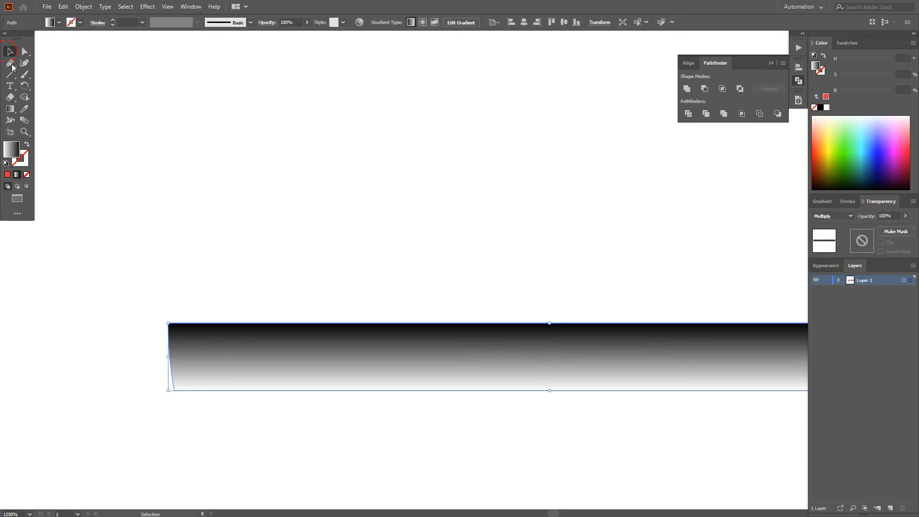
- Align the gradient strip's top edge with the top of the red half-circle, keeping the half-circle in place
{"action": "scroll", "coordinate": [45, 121], "scroll_direction": "down", "scroll_amount": 2}
{"action": "left_click_drag", "start_coordinate": [102, 246], "coordinate": [195, 360]}
{"action": "scroll", "coordinate": [120, 357], "scroll_direction": "down", "scroll_amount": 1}
{"action": "left_click_drag", "start_coordinate": [121, 357], "coordinate": [251, 429]}
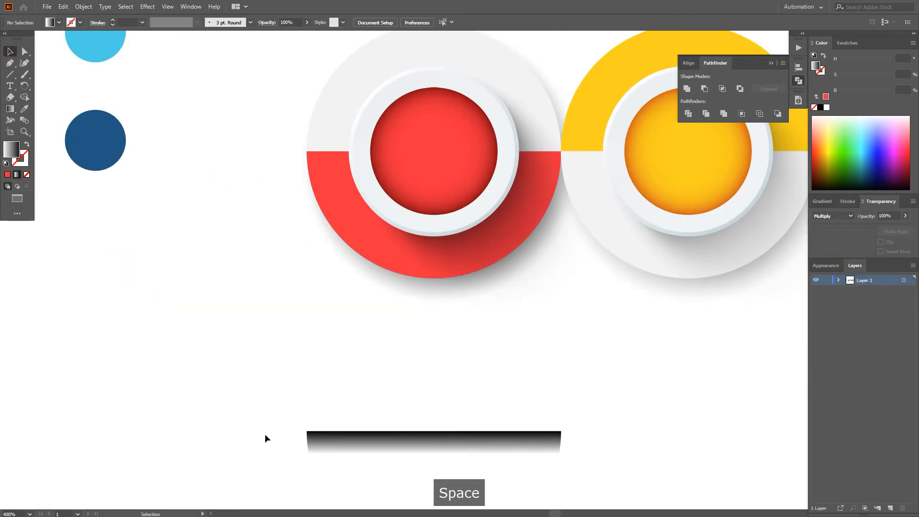
{"action": "left_click", "coordinate": [317, 167], "text": "shift"}
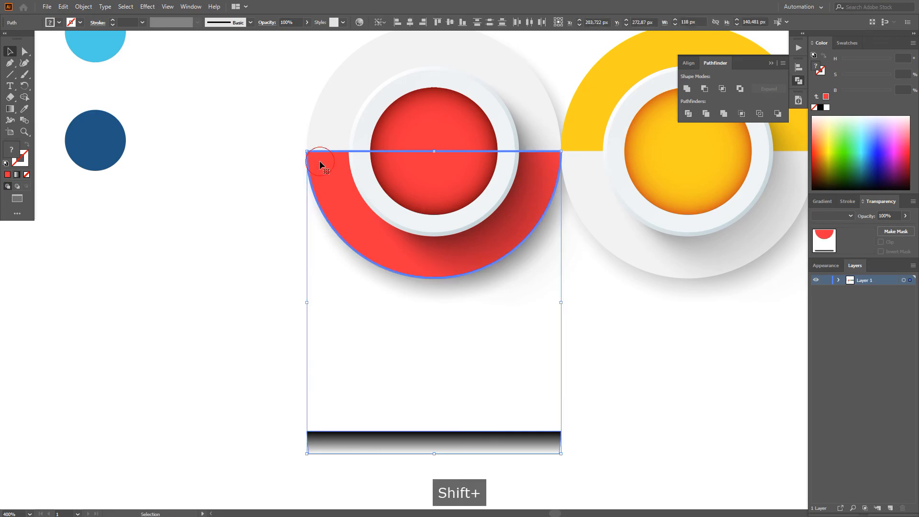
{"action": "left_click", "coordinate": [437, 22]}
- Cut the gradient strip and paste it directly in front of the red half-circle, beneath the white ring
{"action": "left_click", "coordinate": [316, 162]}
{"action": "left_click", "coordinate": [63, 6]}
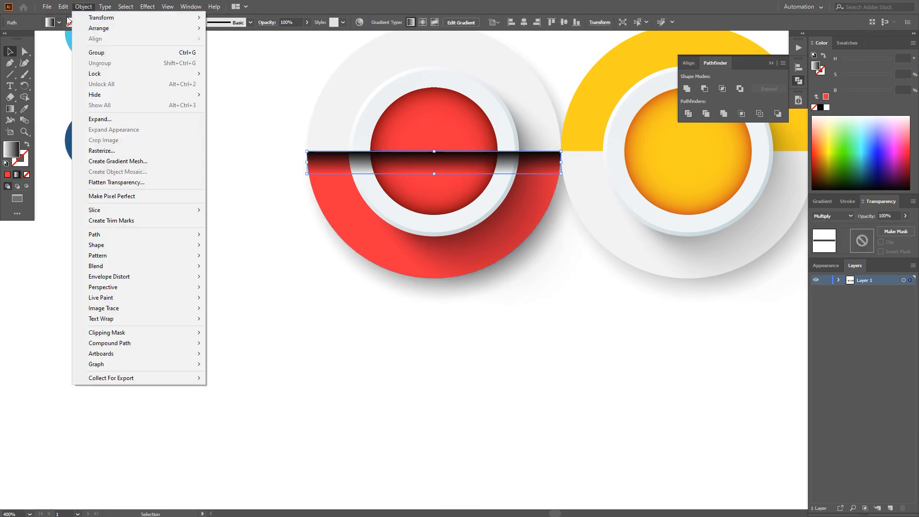
{"action": "left_click", "coordinate": [71, 43]}
{"action": "left_click", "coordinate": [323, 169]}
{"action": "left_click", "coordinate": [63, 6]}
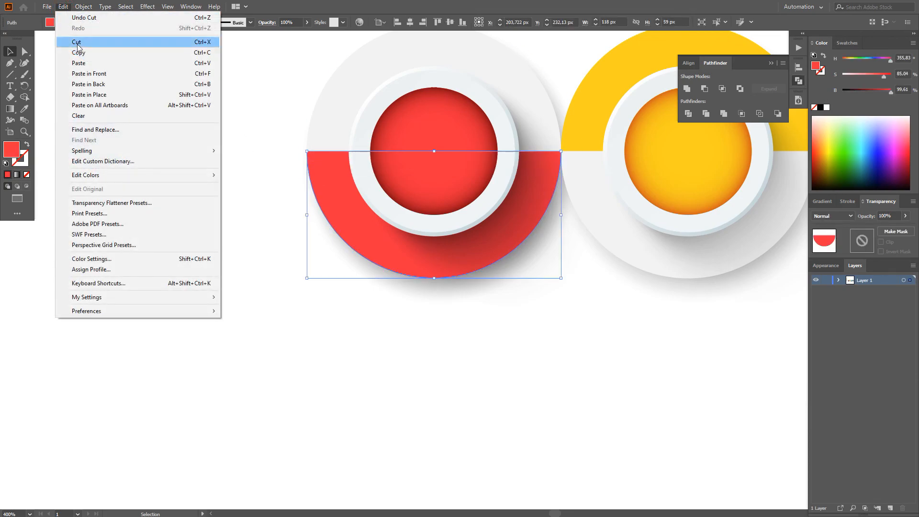
{"action": "left_click", "coordinate": [77, 73]}
{"action": "left_click", "coordinate": [180, 140]}
- Make the white stop of the red graphic's gradient strip fully transparent
{"action": "left_click_drag", "start_coordinate": [300, 186], "coordinate": [218, 274]}
{"action": "key", "text": "a"}
{"action": "left_click", "coordinate": [241, 256]}
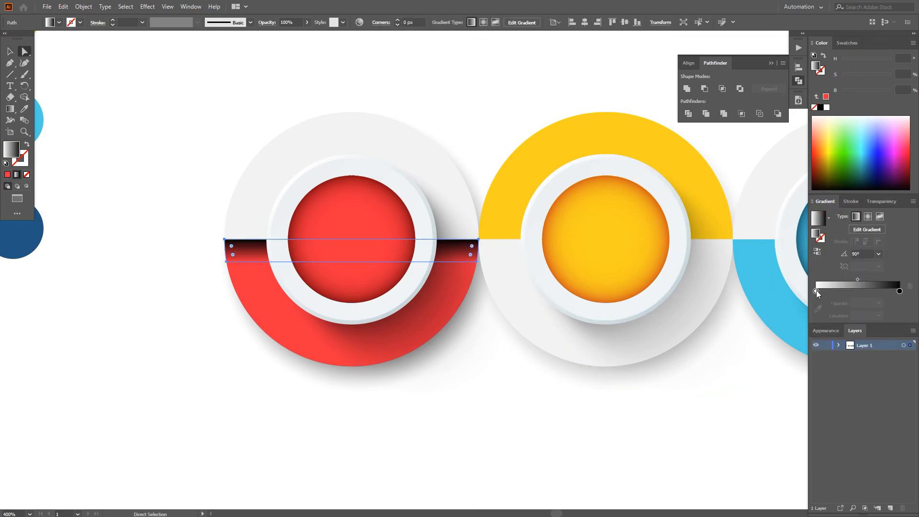
{"action": "left_click", "coordinate": [816, 292]}
{"action": "left_click", "coordinate": [879, 302]}
{"action": "left_click", "coordinate": [883, 316]}
- Recolour the strip's black gradient stop dark red with hue 355.91, saturation 84.62% and brightness 61.18%
{"action": "left_click", "coordinate": [900, 291]}
{"action": "left_click_drag", "start_coordinate": [843, 94], "coordinate": [870, 92]}
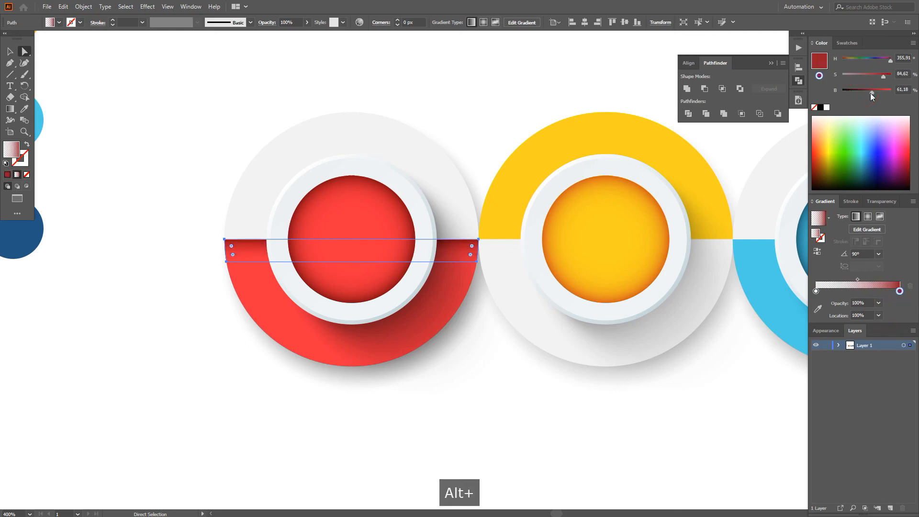
{"action": "left_click", "coordinate": [164, 179]}
- Copy the dark-red gradient strip and place the copy in the empty area below the light-blue graphic
{"action": "left_click", "coordinate": [232, 248]}
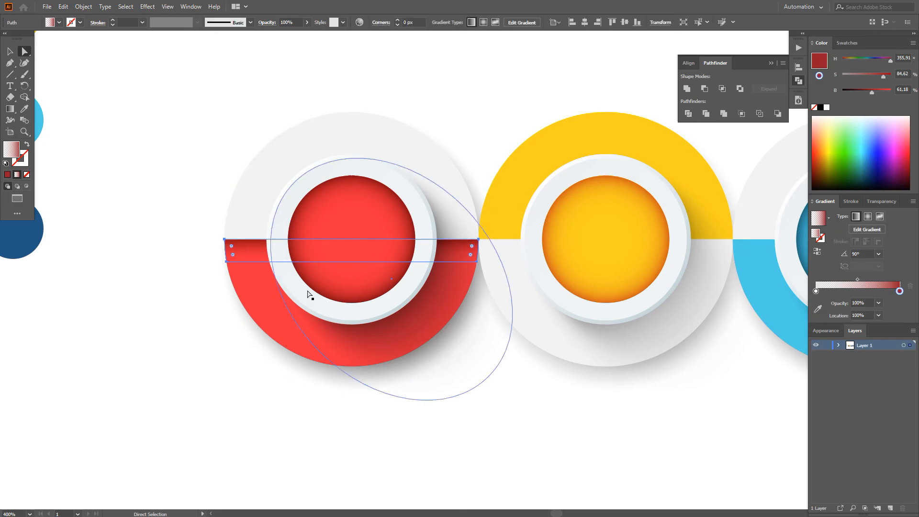
{"action": "left_click", "coordinate": [168, 360]}
{"action": "scroll", "coordinate": [172, 371], "scroll_direction": "down", "scroll_amount": 1}
{"action": "left_click_drag", "start_coordinate": [440, 453], "coordinate": [294, 422]}
{"action": "key", "text": "v"}
{"action": "left_click", "coordinate": [67, 256]}
{"action": "key", "text": "ctrl+c"}
{"action": "scroll", "coordinate": [171, 364], "scroll_direction": "down", "scroll_amount": 1}
{"action": "left_click_drag", "start_coordinate": [315, 474], "coordinate": [287, 386]}
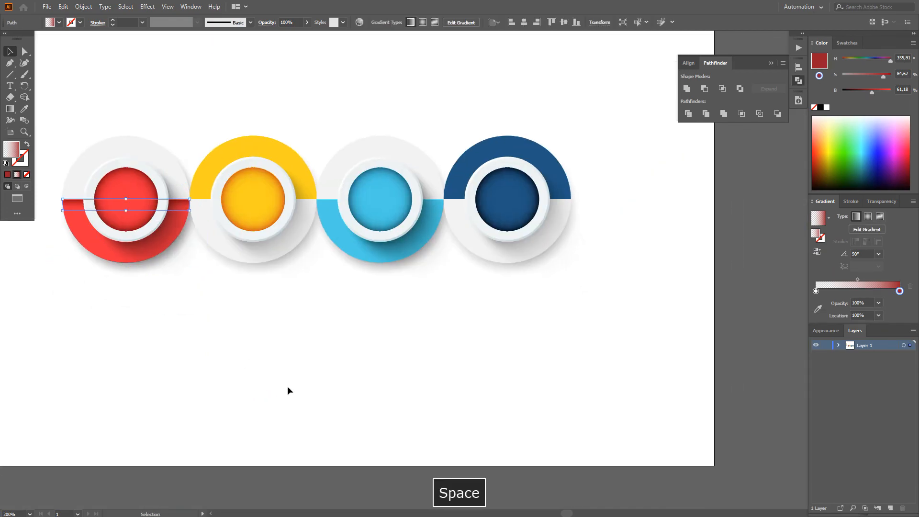
{"action": "key", "text": "ctrl+v"}
{"action": "left_click_drag", "start_coordinate": [465, 273], "coordinate": [378, 323]}
- Centre the copied strip horizontally on the light-blue half-circle and align their top edges, keeping the half-circle in place
{"action": "left_click", "coordinate": [328, 209], "text": "shift"}
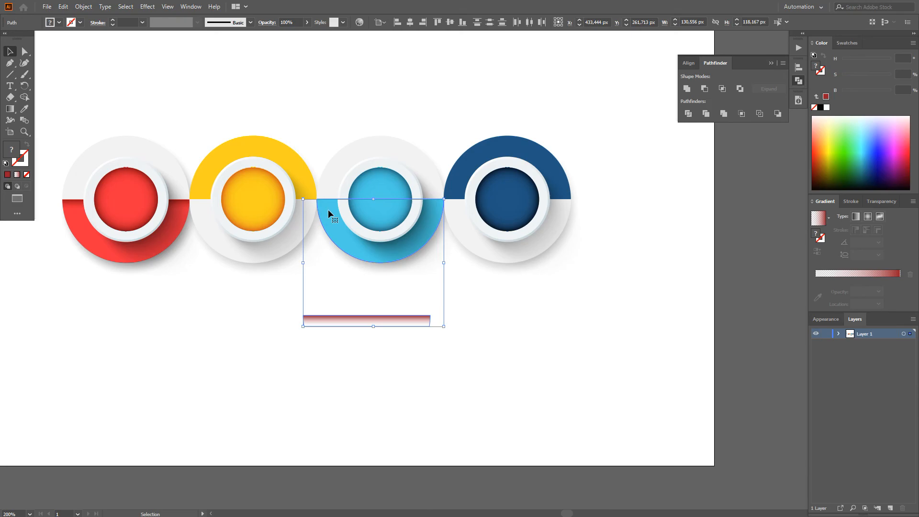
{"action": "left_click", "coordinate": [328, 208]}
{"action": "left_click", "coordinate": [410, 25]}
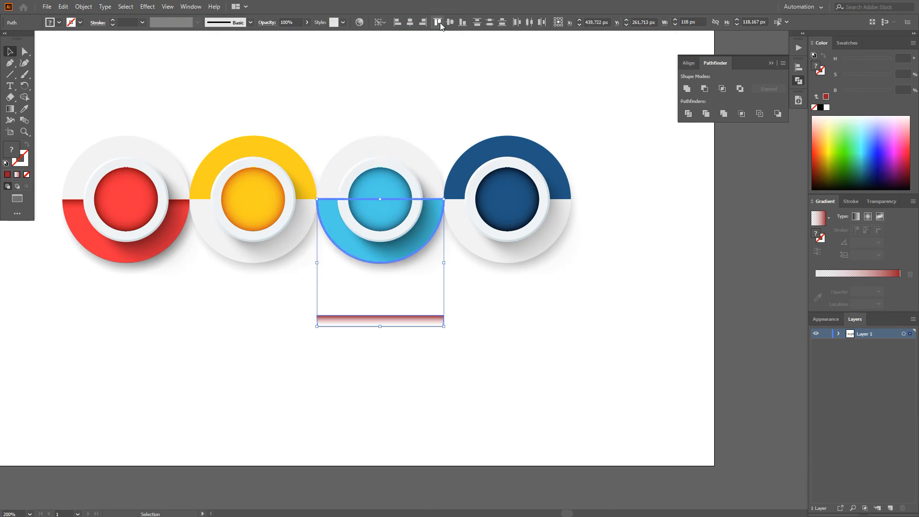
{"action": "left_click", "coordinate": [438, 23]}
{"action": "left_click", "coordinate": [454, 339]}
- Place two copies of the dark-red gradient strip in the empty area above the row, level with each other
{"action": "scroll", "coordinate": [305, 214], "scroll_direction": "up", "scroll_amount": 3}
{"action": "key", "text": "a"}
{"action": "left_click", "coordinate": [383, 191]}
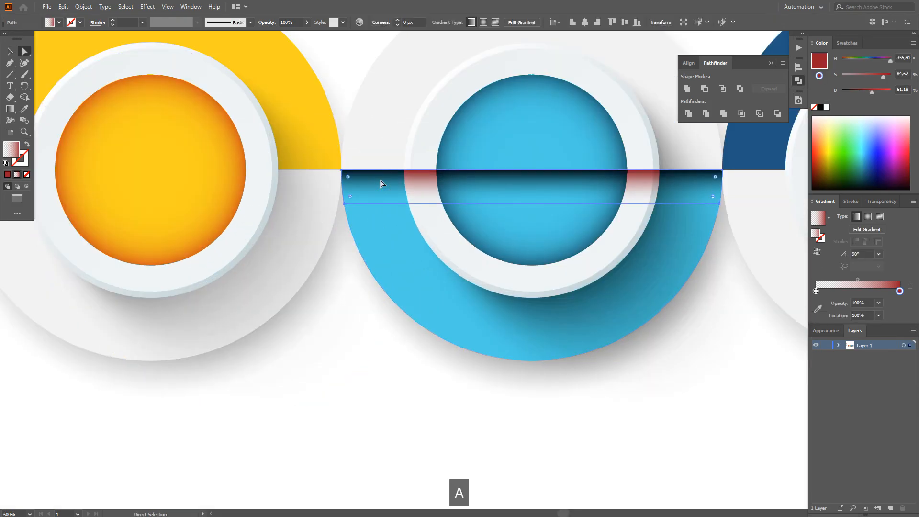
{"action": "scroll", "coordinate": [373, 327], "scroll_direction": "down", "scroll_amount": 1}
{"action": "left_click_drag", "start_coordinate": [373, 326], "coordinate": [523, 244]}
{"action": "scroll", "coordinate": [372, 351], "scroll_direction": "down", "scroll_amount": 2}
{"action": "key", "text": "v"}
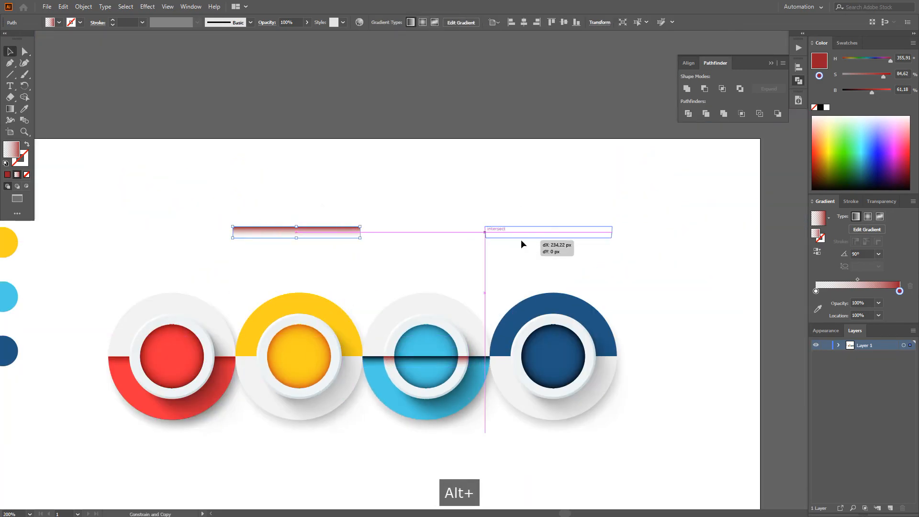
- Recolour the dark stop of the light-blue graphic's strip by setting its hue to 190°
{"action": "scroll", "coordinate": [383, 348], "scroll_direction": "up", "scroll_amount": 2}
{"action": "scroll", "coordinate": [354, 311], "scroll_direction": "up", "scroll_amount": 1}
{"action": "key", "text": "a"}
{"action": "left_click", "coordinate": [354, 312]}
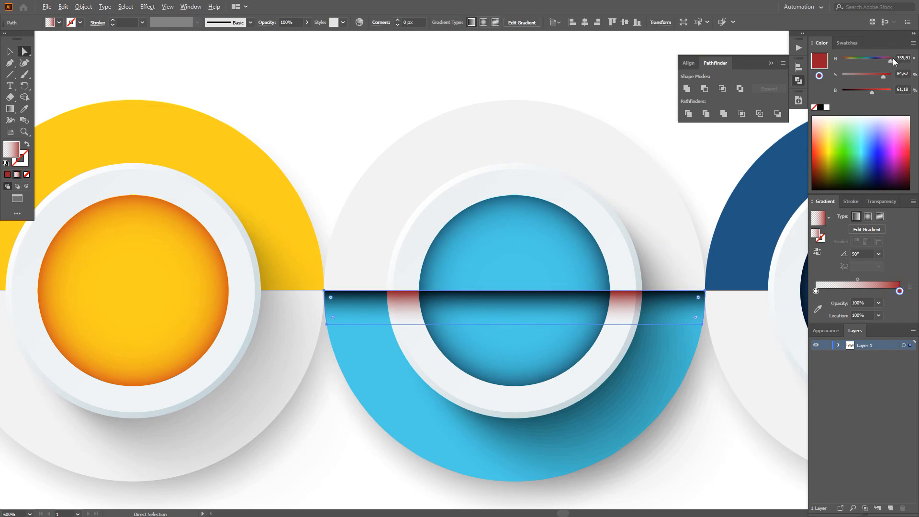
{"action": "left_click_drag", "start_coordinate": [891, 61], "coordinate": [869, 61]}
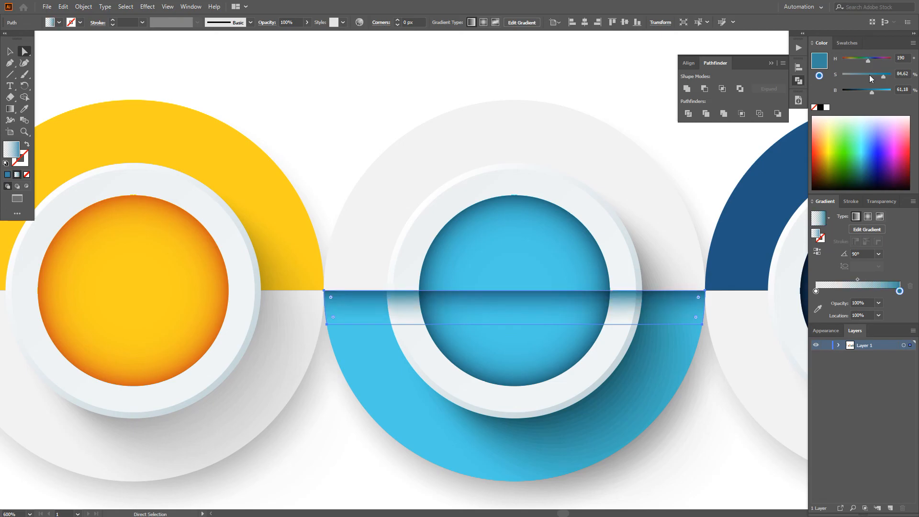
- Cut the teal gradient strip and paste it directly in front of the light-blue half-circle, beneath the white ring
{"action": "left_click", "coordinate": [64, 7]}
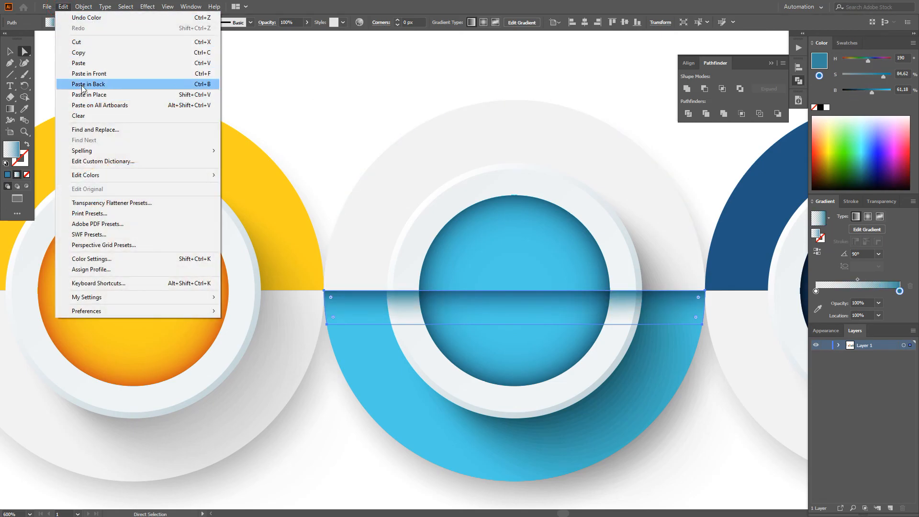
{"action": "left_click", "coordinate": [77, 42]}
{"action": "left_click", "coordinate": [350, 327]}
{"action": "left_click", "coordinate": [63, 7]}
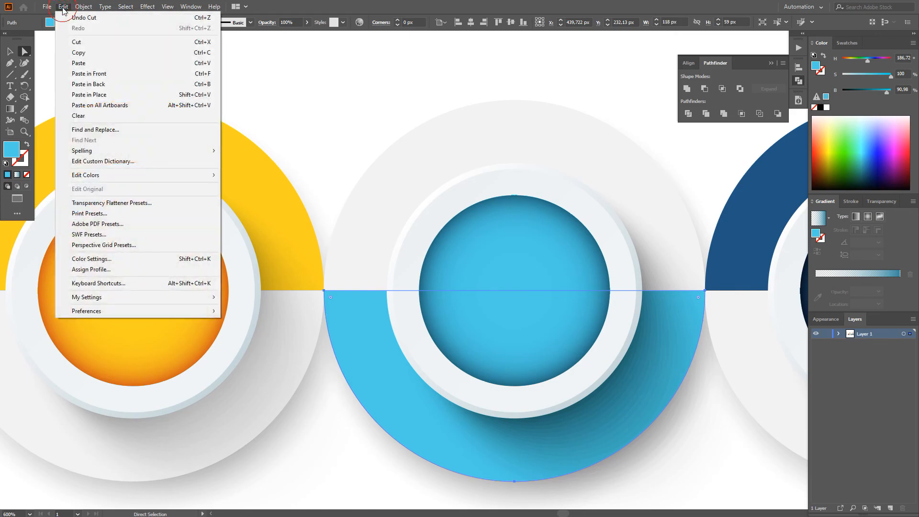
{"action": "left_click", "coordinate": [84, 71]}
- Rotate both red strips above the row by 180° so their dark edges face down
{"action": "scroll", "coordinate": [238, 431], "scroll_direction": "down", "scroll_amount": 1}
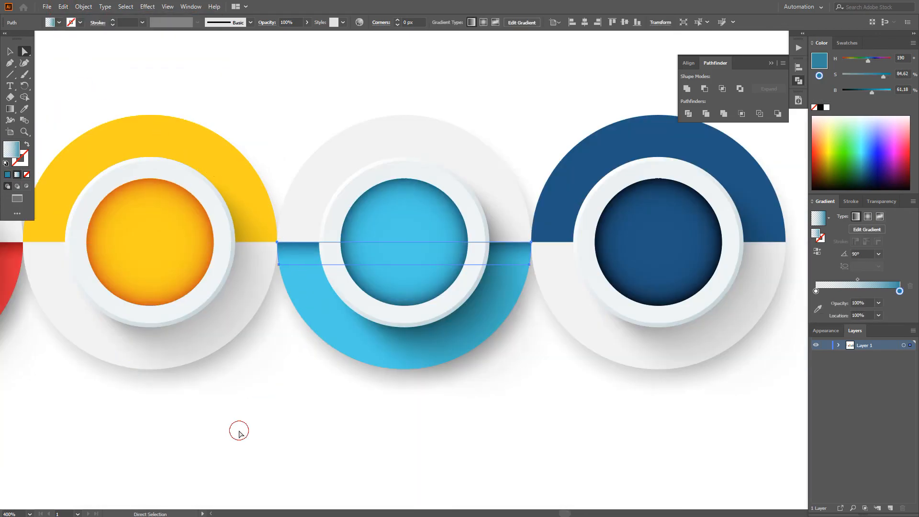
{"action": "left_click", "coordinate": [237, 431]}
{"action": "left_click_drag", "start_coordinate": [238, 431], "coordinate": [336, 431]}
{"action": "scroll", "coordinate": [334, 431], "scroll_direction": "down", "scroll_amount": 1}
{"action": "key", "text": "v"}
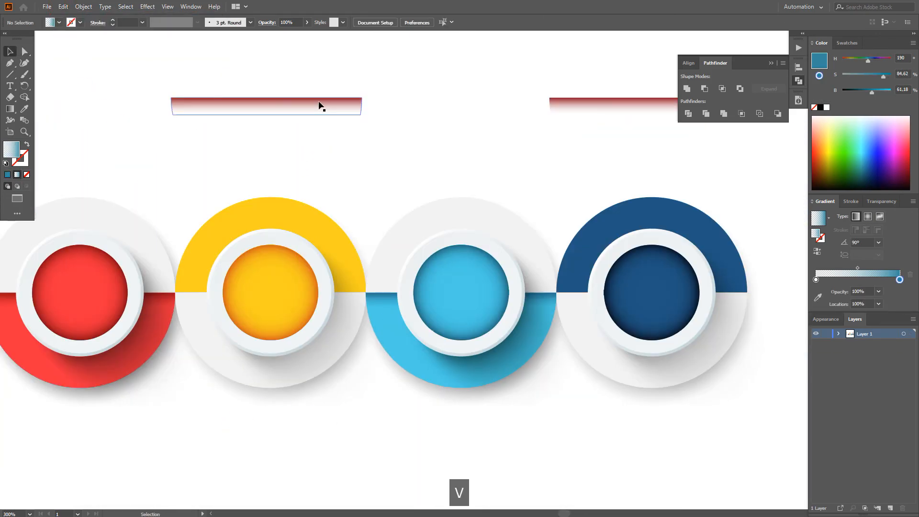
{"action": "left_click", "coordinate": [317, 102]}
{"action": "left_click_drag", "start_coordinate": [365, 94], "coordinate": [135, 83]}
{"action": "left_click", "coordinate": [597, 107]}
{"action": "left_click_drag", "start_coordinate": [766, 69], "coordinate": [390, 117]}
{"action": "left_click", "coordinate": [772, 63]}
{"action": "left_click_drag", "start_coordinate": [301, 166], "coordinate": [584, 145]}
- Centre the first flipped strip horizontally on the yellow half-circle and align their bottom edges, keeping the half-circle in place
{"action": "key", "text": "a"}
{"action": "left_click_drag", "start_coordinate": [526, 145], "coordinate": [492, 103]}
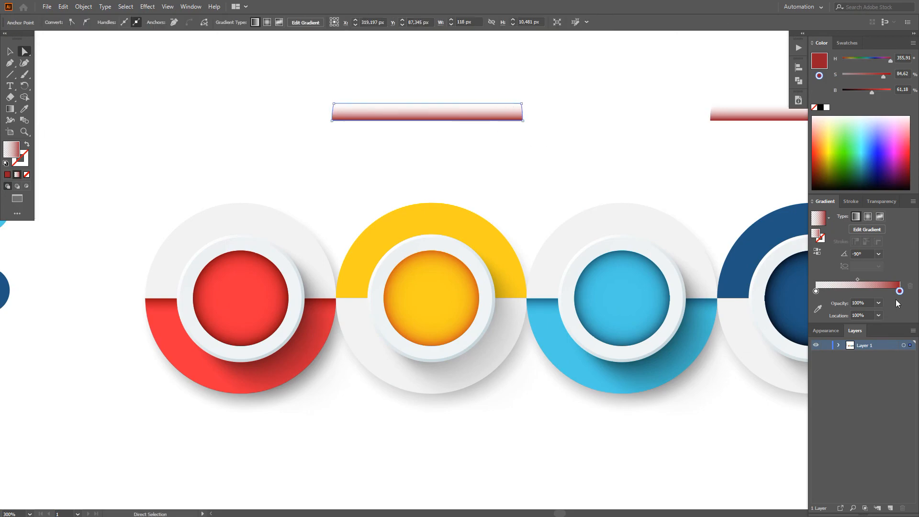
{"action": "left_click", "coordinate": [501, 263], "text": "shift"}
{"action": "key", "text": "v"}
{"action": "left_click", "coordinate": [455, 113]}
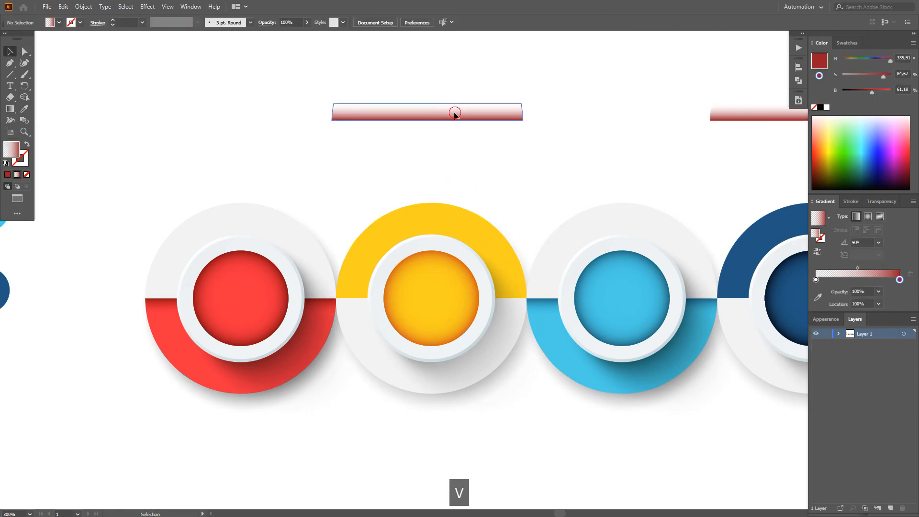
{"action": "left_click", "coordinate": [463, 213], "text": "shift"}
{"action": "left_click", "coordinate": [409, 22]}
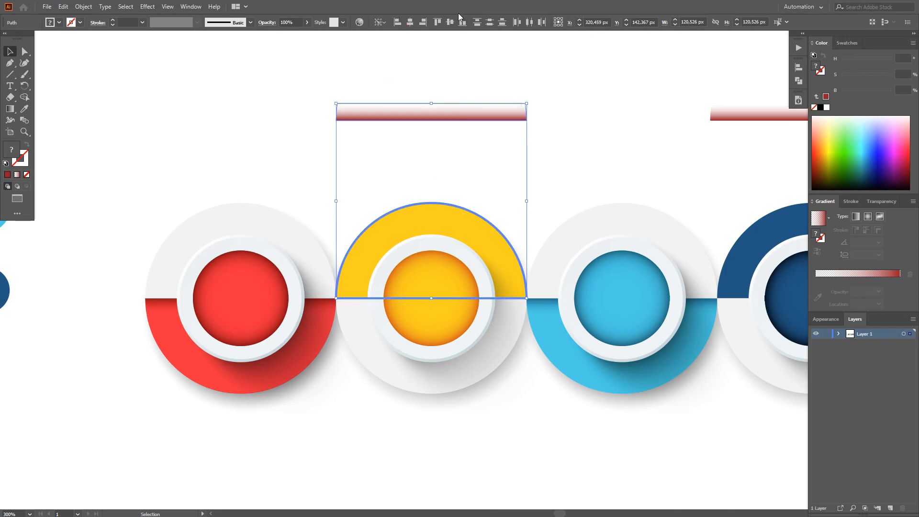
{"action": "left_click", "coordinate": [462, 22]}
{"action": "left_click", "coordinate": [468, 62]}
- Recolour the yellow graphic's strip orange-brown with hue about 32°, saturation 84.66% and brightness 69.02%
{"action": "scroll", "coordinate": [503, 312], "scroll_direction": "up", "scroll_amount": 2}
{"action": "key", "text": "a"}
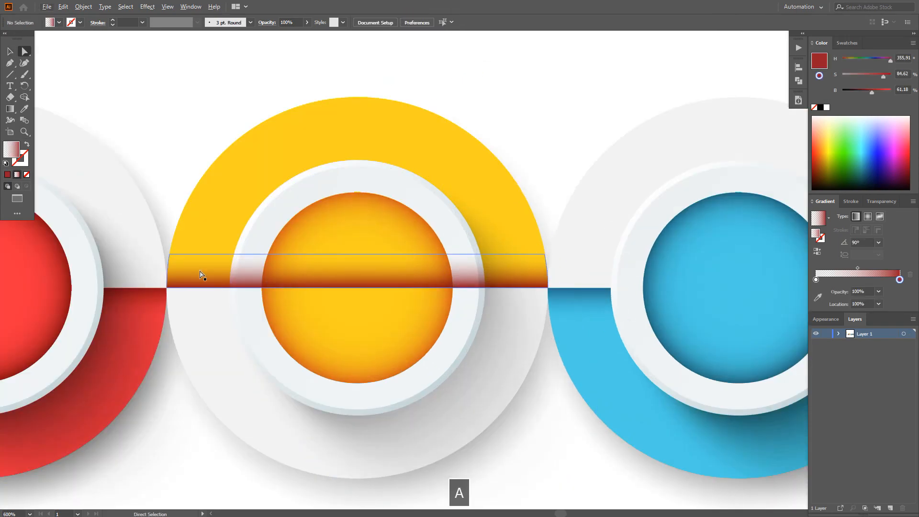
{"action": "left_click", "coordinate": [224, 271]}
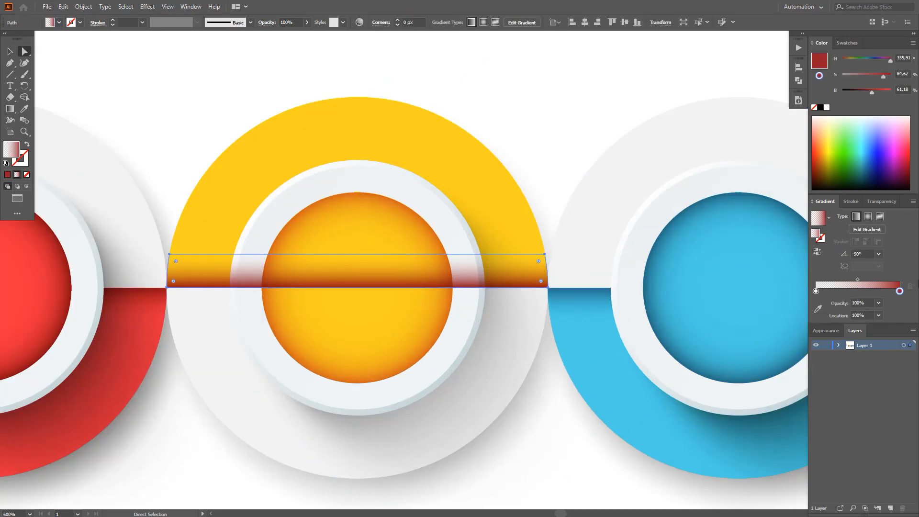
{"action": "left_click", "coordinate": [886, 60], "text": "alt"}
{"action": "left_click_drag", "start_coordinate": [851, 59], "coordinate": [848, 60]}
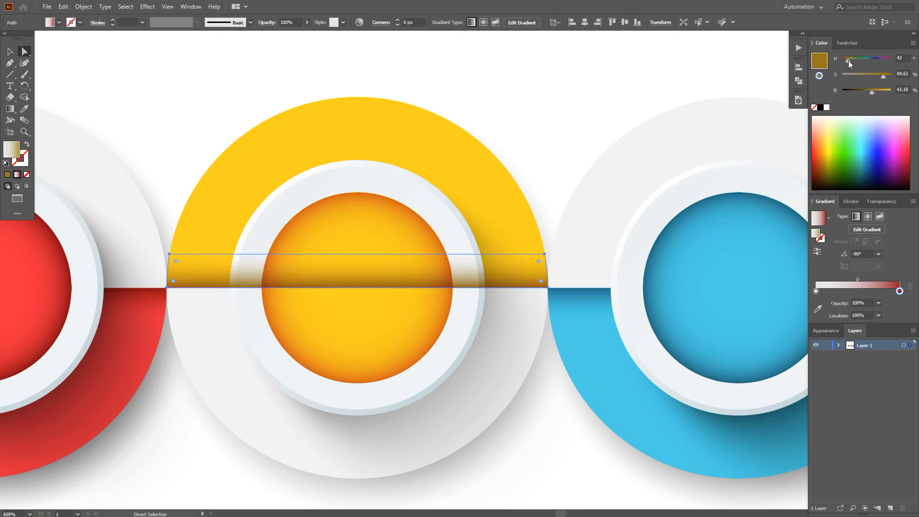
{"action": "left_click", "coordinate": [847, 61], "text": "alt"}
{"action": "left_click", "coordinate": [872, 91], "text": "alt"}
{"action": "left_click", "coordinate": [846, 61], "text": "alt"}
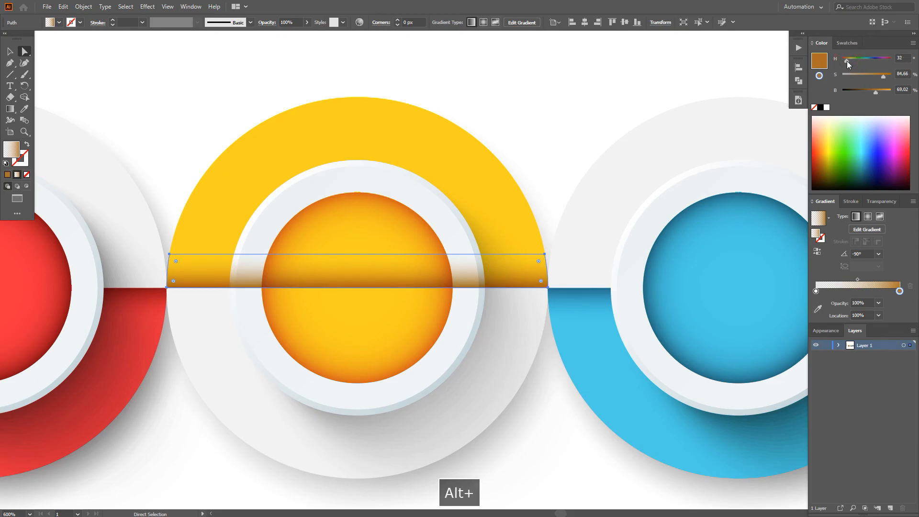
- Cut the orange-brown strip and paste it directly in front of the yellow half-circle, beneath the white ring
{"action": "key", "text": "v"}
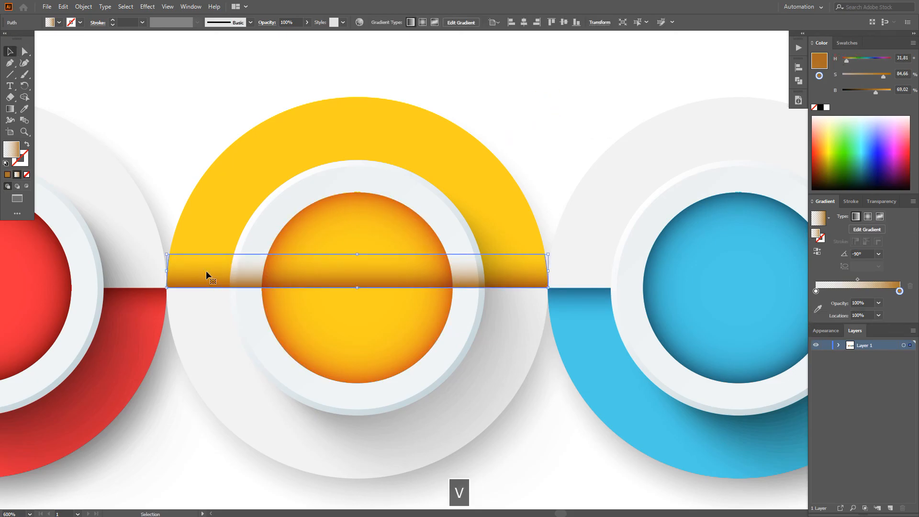
{"action": "left_click", "coordinate": [63, 6]}
{"action": "left_click", "coordinate": [72, 37]}
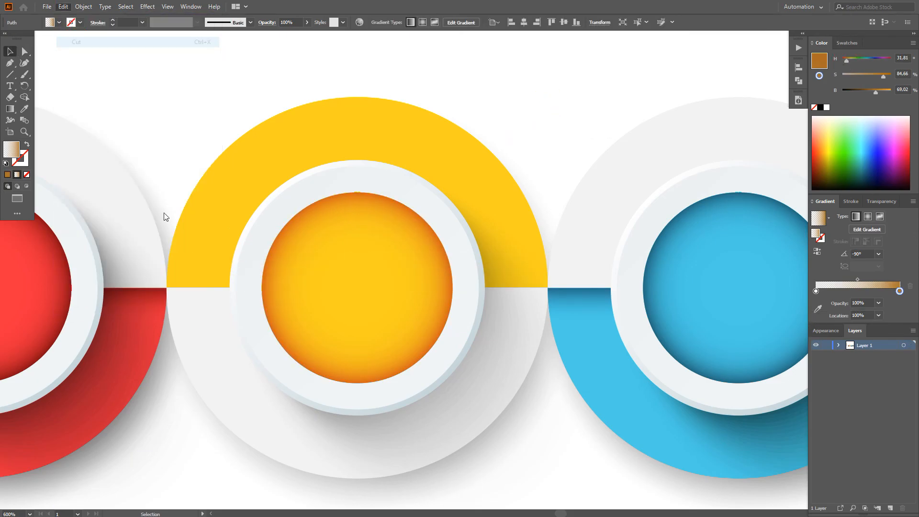
{"action": "left_click", "coordinate": [194, 233]}
{"action": "left_click", "coordinate": [63, 6]}
{"action": "left_click", "coordinate": [72, 68]}
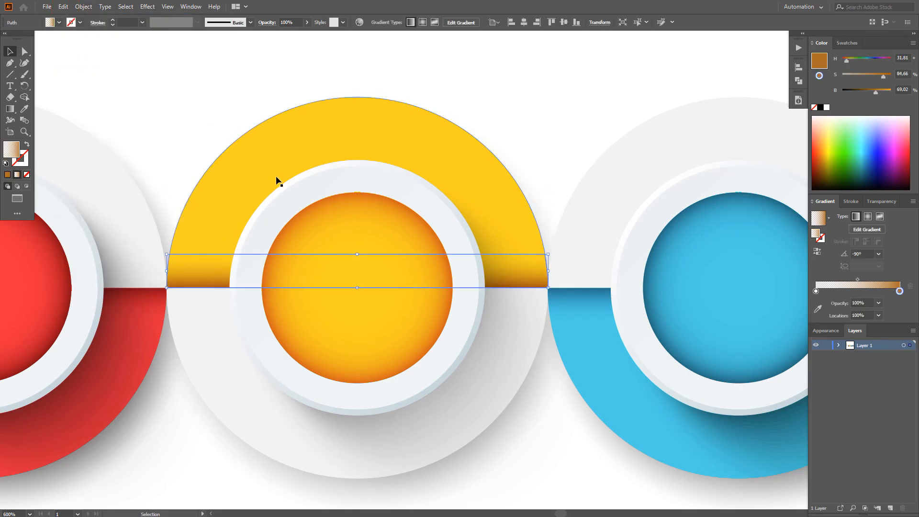
- Centre the remaining red strip horizontally on the dark-blue half-circle and align their bottom edges, keeping the half-circle in place
{"action": "scroll", "coordinate": [272, 178], "scroll_direction": "down", "scroll_amount": 2}
{"action": "left_click_drag", "start_coordinate": [489, 142], "coordinate": [233, 196]}
{"action": "left_click", "coordinate": [406, 102]}
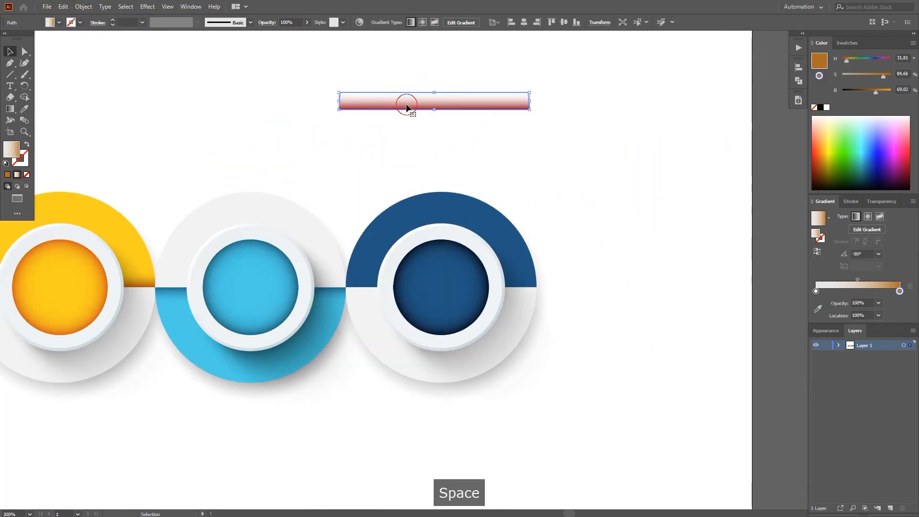
{"action": "left_click", "coordinate": [434, 201], "text": "shift"}
{"action": "left_click", "coordinate": [410, 22]}
{"action": "left_click", "coordinate": [462, 22]}
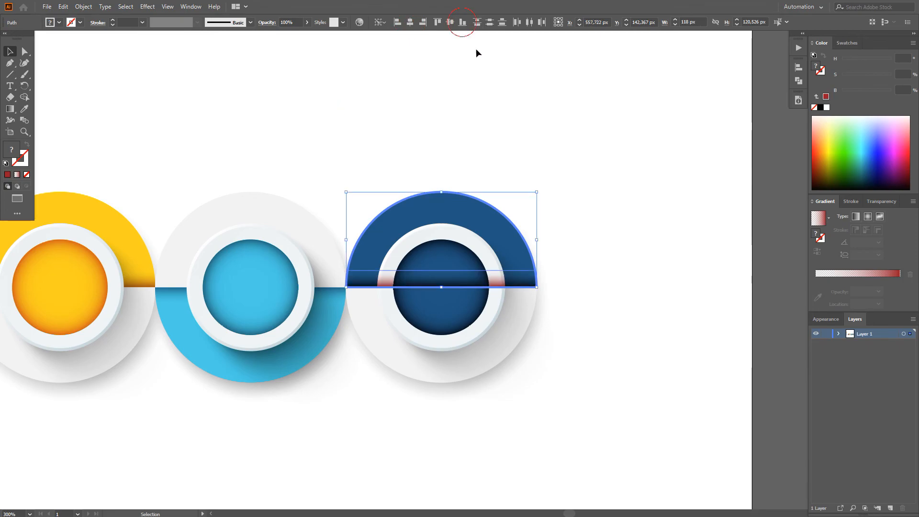
{"action": "left_click", "coordinate": [497, 158]}
- Recolour the dark-blue graphic's strip dark navy with hue 209.23°, saturation 60.94% and brightness 25.1%
{"action": "scroll", "coordinate": [530, 287], "scroll_direction": "up", "scroll_amount": 1}
{"action": "scroll", "coordinate": [530, 287], "scroll_direction": "up", "scroll_amount": 3}
{"action": "key", "text": "a"}
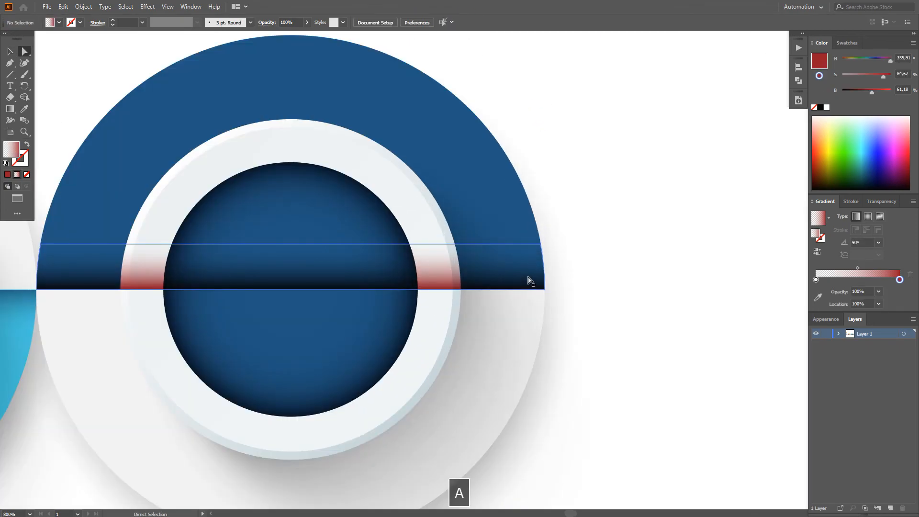
{"action": "left_click", "coordinate": [529, 280]}
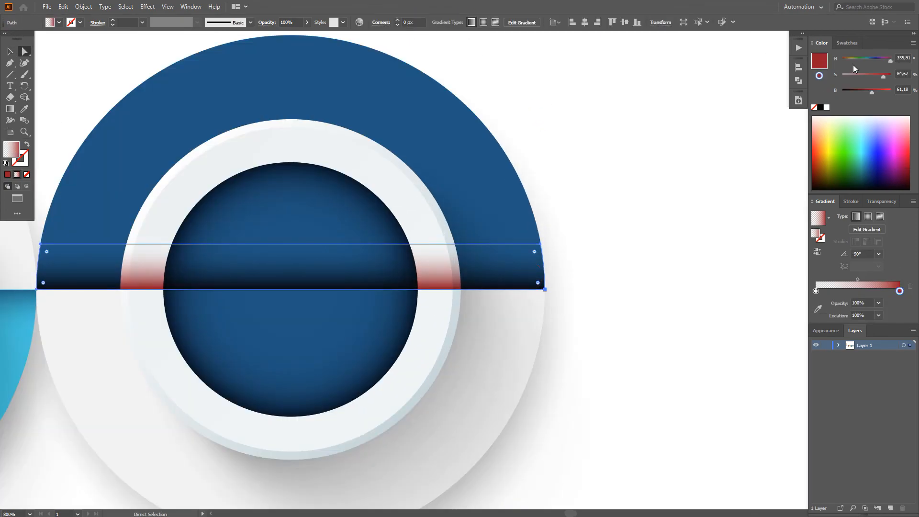
{"action": "left_click", "coordinate": [844, 43]}
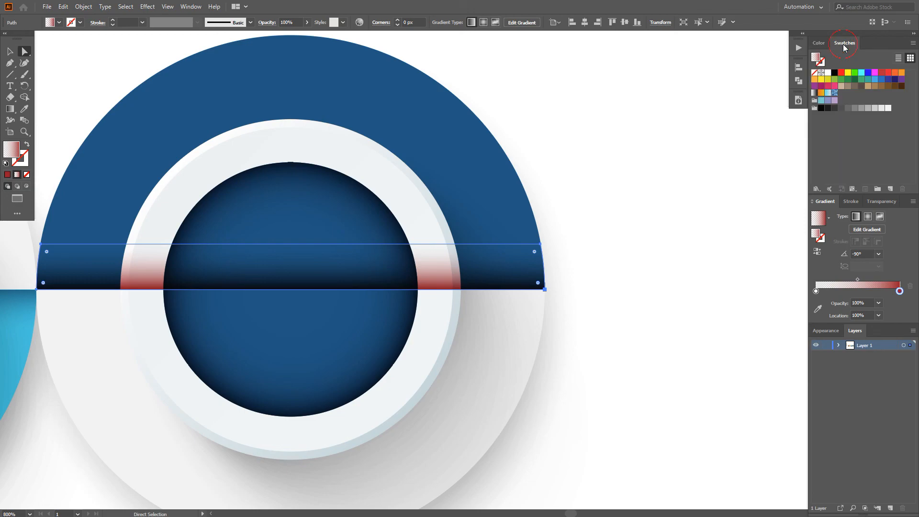
{"action": "left_click", "coordinate": [893, 78], "text": "alt"}
{"action": "left_click", "coordinate": [812, 41]}
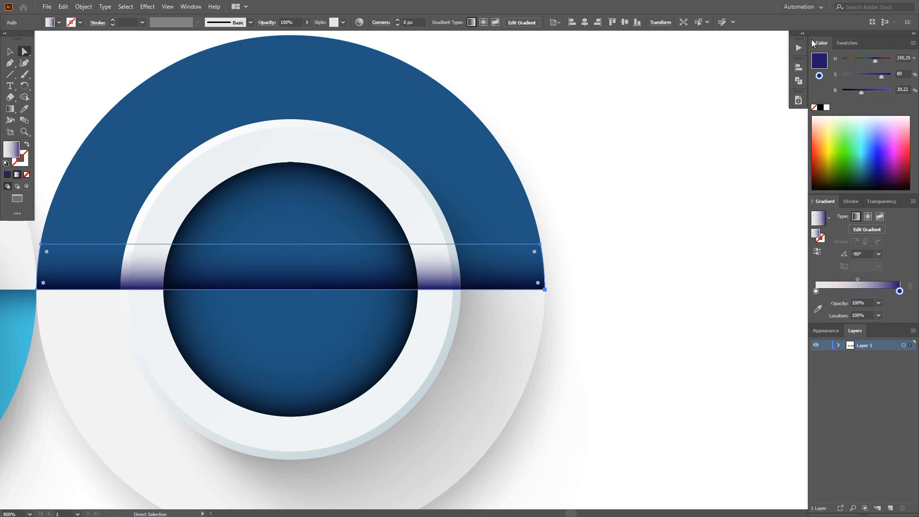
{"action": "left_click", "coordinate": [870, 59]}
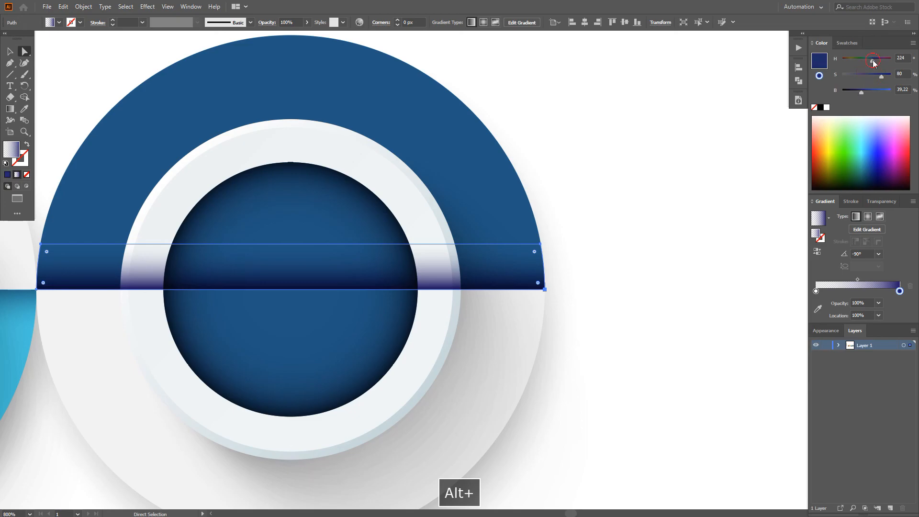
{"action": "left_click", "coordinate": [869, 75]}
{"action": "left_click", "coordinate": [854, 90]}
- Cut the dark navy strip and paste it directly in front of the dark-blue half-circle, beneath the white ring
{"action": "scroll", "coordinate": [617, 120], "scroll_direction": "down", "scroll_amount": 1, "text": "alt"}
{"action": "key", "text": "space"}
{"action": "left_click_drag", "start_coordinate": [617, 120], "coordinate": [689, 126]}
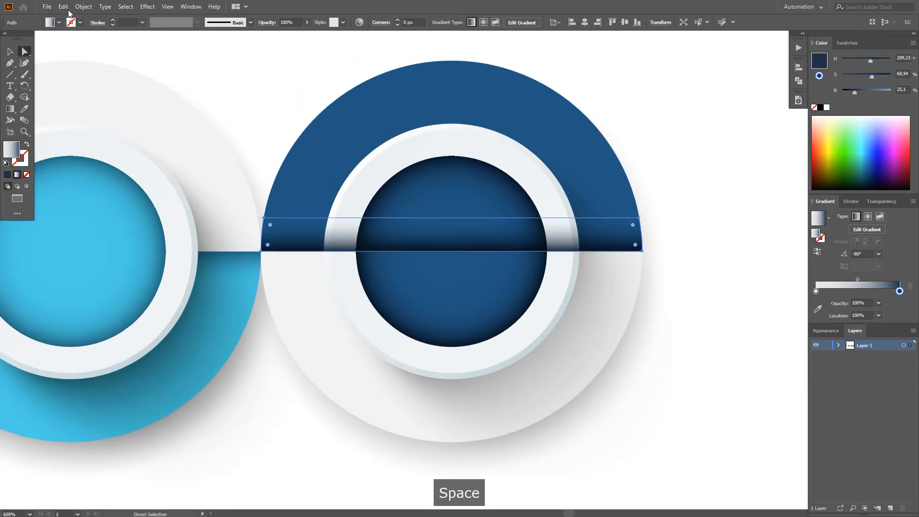
{"action": "left_click", "coordinate": [64, 10]}
{"action": "left_click", "coordinate": [72, 38]}
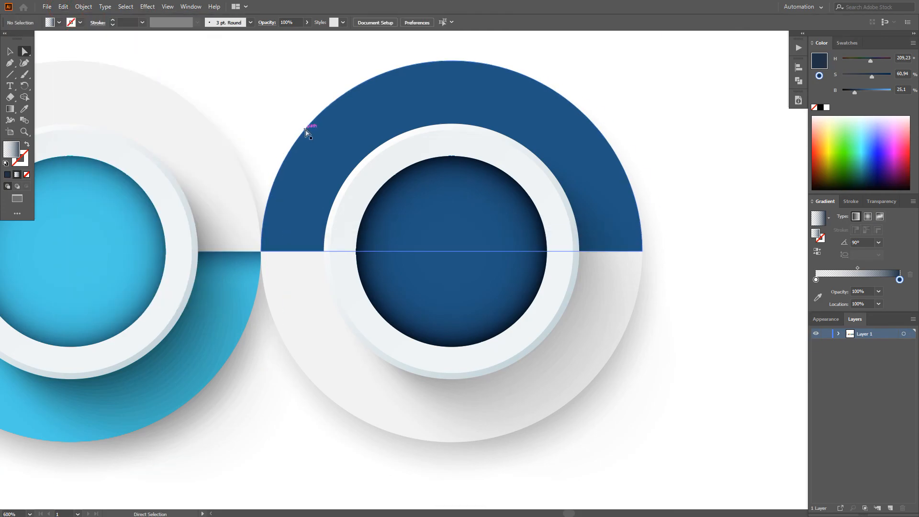
{"action": "left_click", "coordinate": [303, 127]}
{"action": "left_click", "coordinate": [64, 6]}
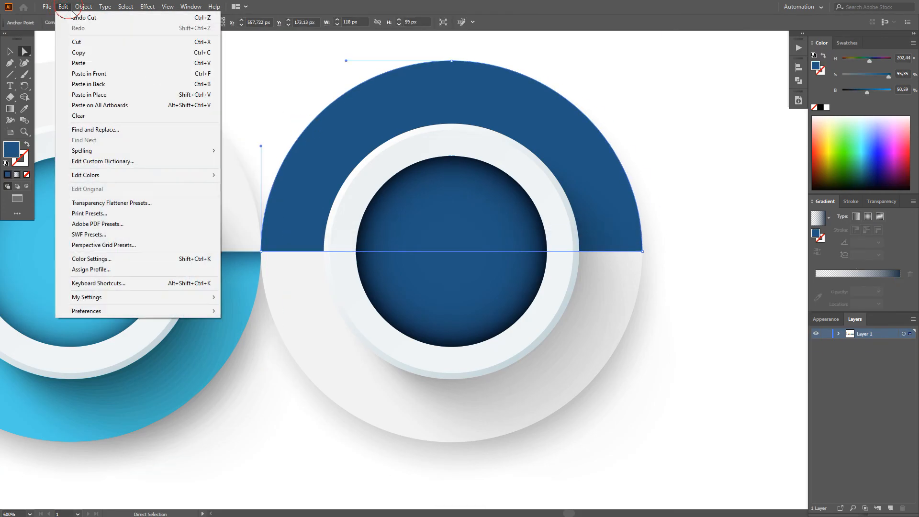
{"action": "left_click", "coordinate": [79, 68]}
{"action": "scroll", "coordinate": [92, 75], "scroll_direction": "down", "scroll_amount": 2, "text": "alt"}
{"action": "key", "text": "space"}
{"action": "left_click_drag", "start_coordinate": [172, 158], "coordinate": [563, 212]}
{"action": "scroll", "coordinate": [563, 213], "scroll_direction": "down", "scroll_amount": 1, "text": "alt"}
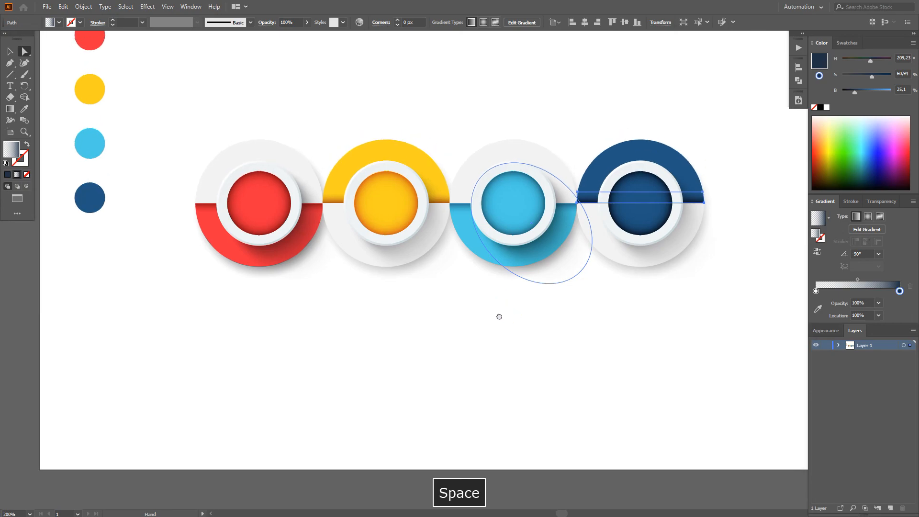
{"action": "left_click_drag", "start_coordinate": [499, 316], "coordinate": [475, 354]}
{"action": "key", "text": "v"}
{"action": "left_click", "coordinate": [474, 355]}
{"action": "scroll", "coordinate": [475, 351], "scroll_direction": "down", "scroll_amount": 1, "text": "alt"}
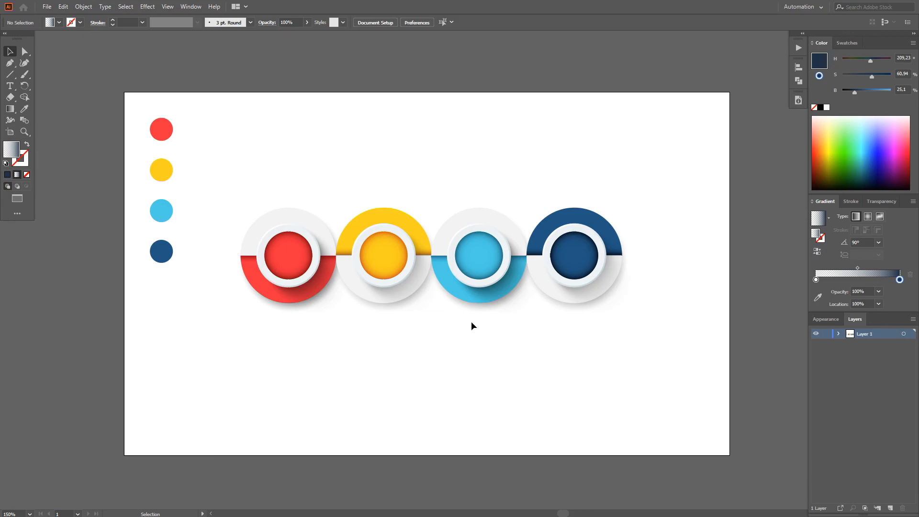
- Draw a vertical line about 128 px long from the red circle's centre down past the graphic's lower edge
{"action": "scroll", "coordinate": [281, 152], "scroll_direction": "up", "scroll_amount": 1, "text": "alt"}
{"action": "key", "text": "space"}
{"action": "left_click_drag", "start_coordinate": [281, 151], "coordinate": [280, 113]}
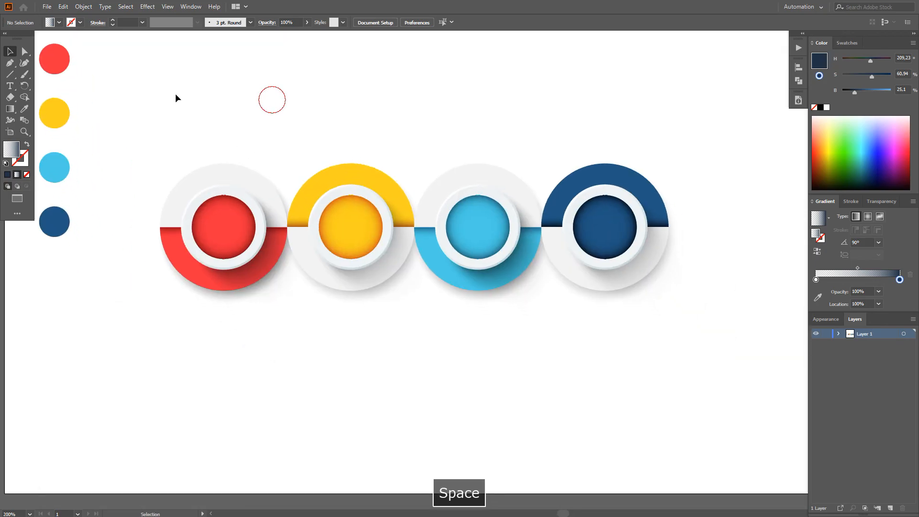
{"action": "left_click", "coordinate": [10, 75]}
{"action": "key", "text": "space"}
{"action": "left_click_drag", "start_coordinate": [123, 228], "coordinate": [200, 189]}
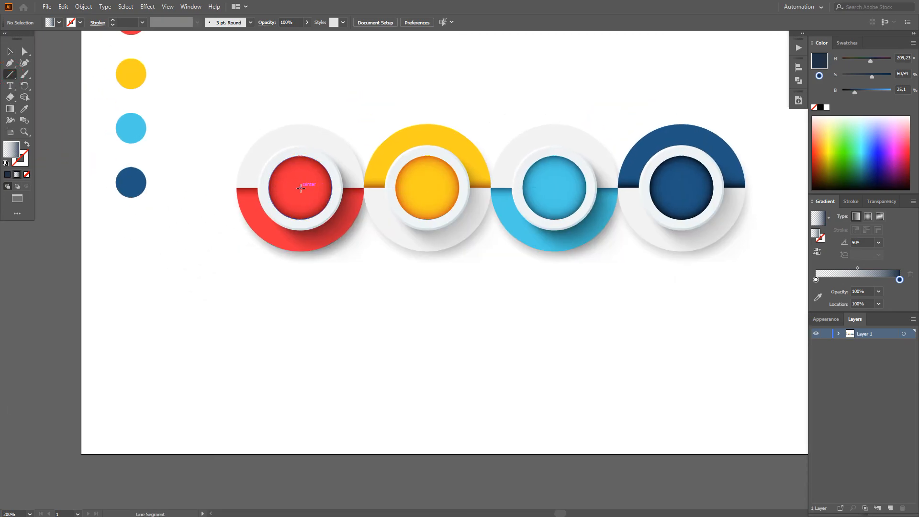
{"action": "left_click_drag", "start_coordinate": [300, 188], "coordinate": [300, 326]}
- Give the line a stroke in the red palette circle's colour, without a fill, and set its weight to 1.5 pt
{"action": "key", "text": "x"}
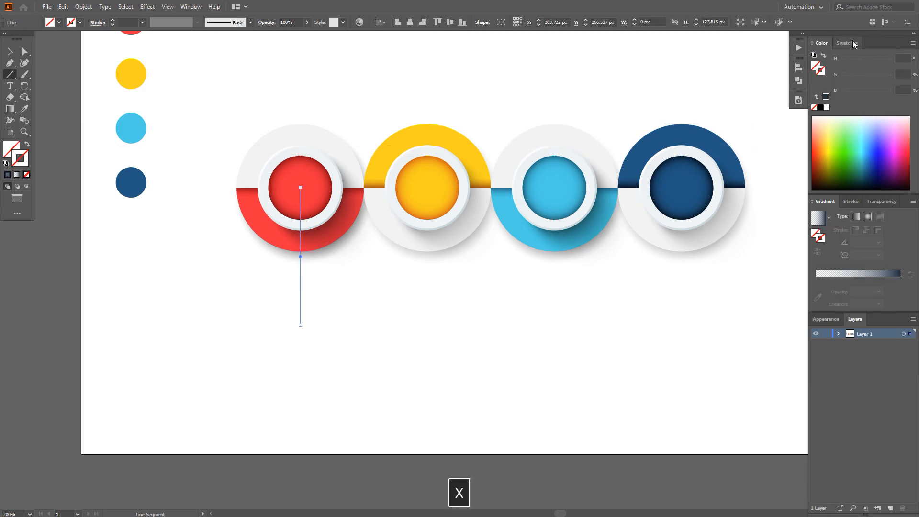
{"action": "left_click", "coordinate": [844, 42]}
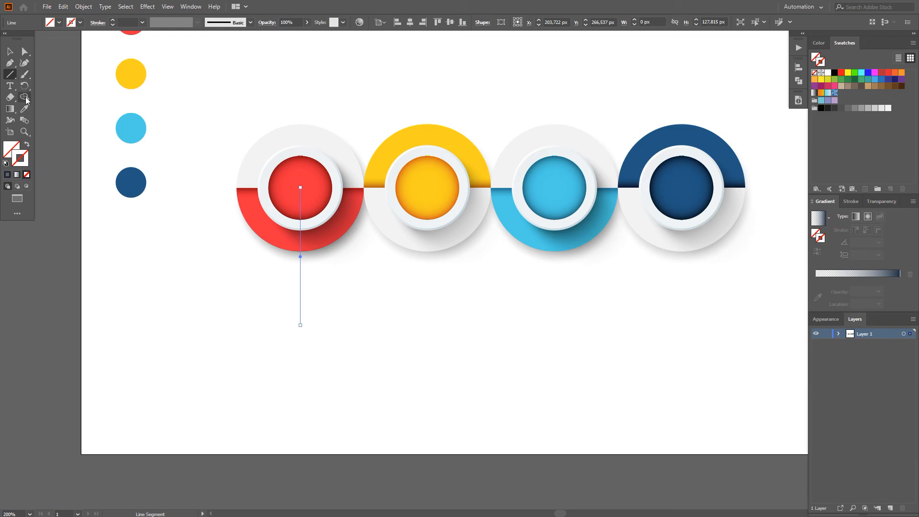
{"action": "left_click", "coordinate": [24, 109]}
{"action": "left_click_drag", "start_coordinate": [133, 43], "coordinate": [132, 71]}
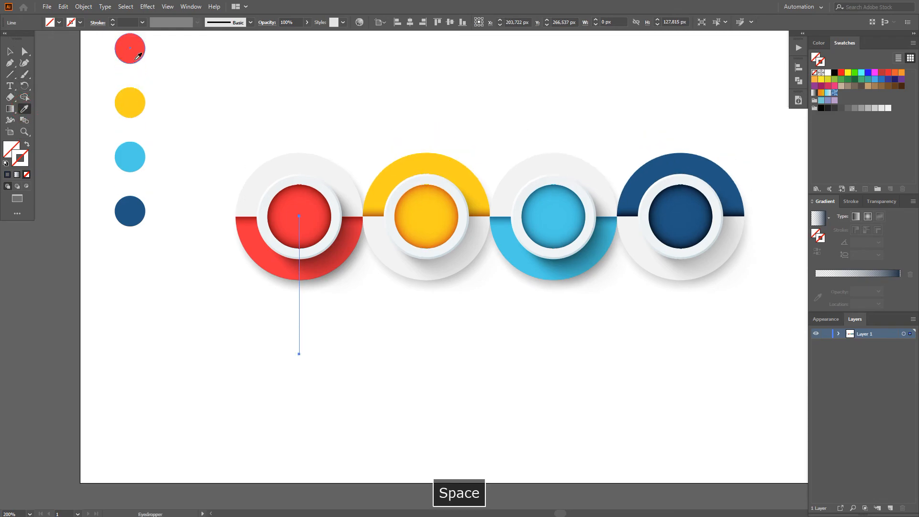
{"action": "left_click", "coordinate": [135, 41]}
{"action": "left_click", "coordinate": [27, 143]}
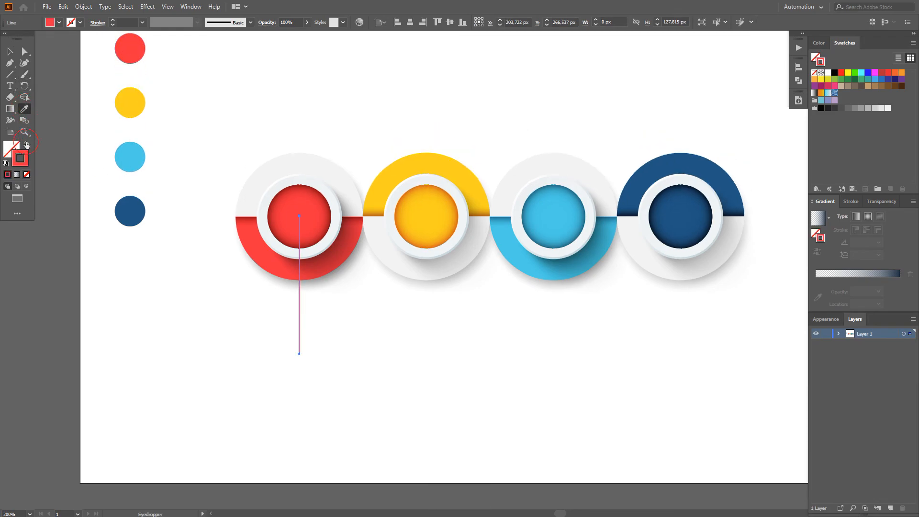
{"action": "left_click", "coordinate": [855, 201]}
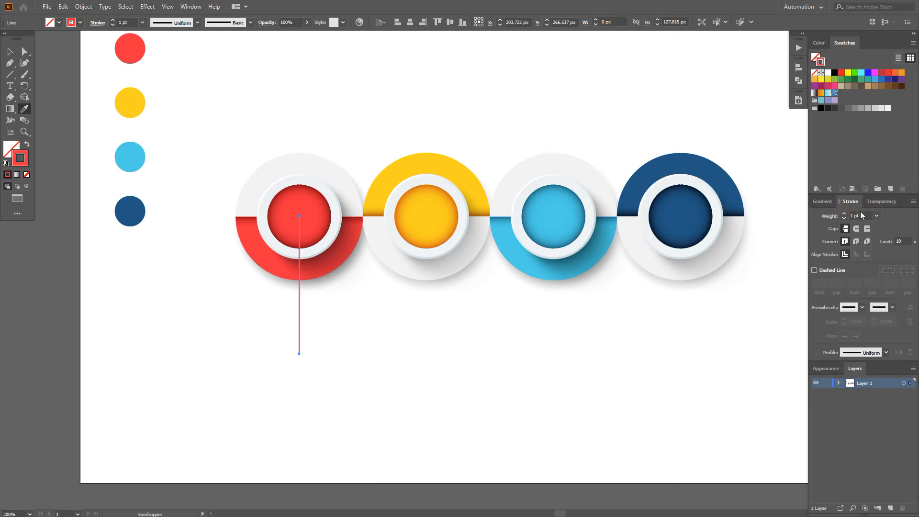
{"action": "type", "text": "1,5"}
{"action": "key", "text": "Return"}
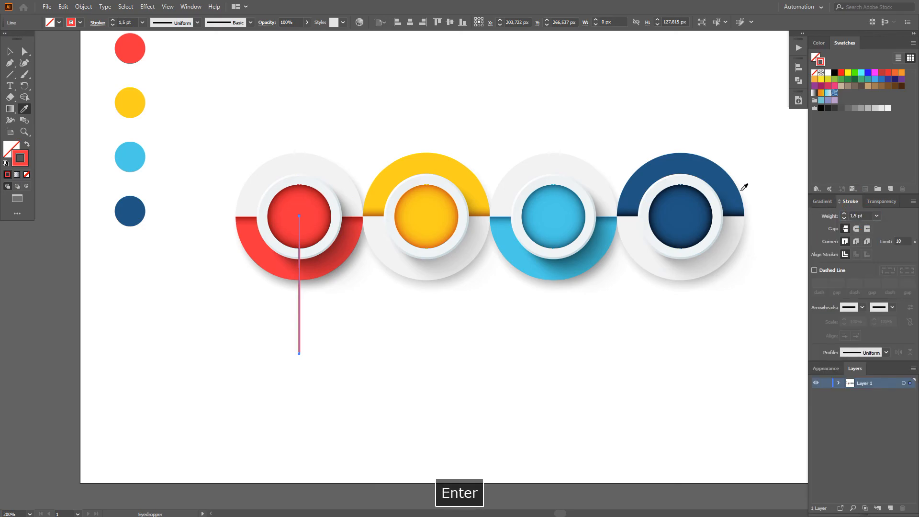
{"action": "left_click", "coordinate": [10, 51]}
{"action": "left_click", "coordinate": [235, 437]}
- Draw a red-outlined circle about 9 px in diameter at the lower end of the vertical line
{"action": "scroll", "coordinate": [268, 358], "scroll_direction": "up", "scroll_amount": 3}
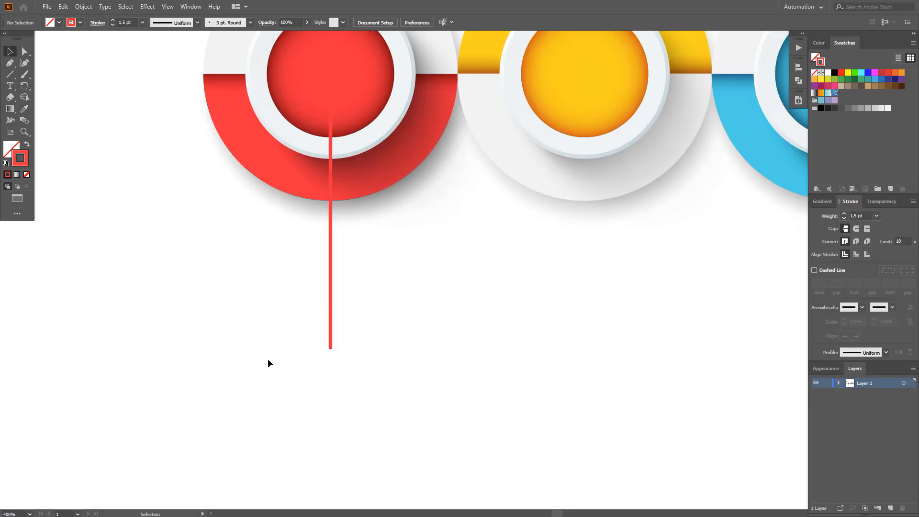
{"action": "left_click_drag", "start_coordinate": [14, 77], "coordinate": [34, 86]}
{"action": "key", "text": "space"}
{"action": "left_click_drag", "start_coordinate": [334, 366], "coordinate": [344, 305]}
{"action": "scroll", "coordinate": [344, 305], "scroll_direction": "up", "scroll_amount": 1}
{"action": "left_click_drag", "start_coordinate": [340, 274], "coordinate": [341, 314]}
{"action": "key", "text": "v"}
{"action": "scroll", "coordinate": [349, 291], "scroll_direction": "up", "scroll_amount": 1}
{"action": "scroll", "coordinate": [351, 315], "scroll_direction": "down", "scroll_amount": 1}
{"action": "scroll", "coordinate": [354, 318], "scroll_direction": "down", "scroll_amount": 5}
{"action": "scroll", "coordinate": [352, 314], "scroll_direction": "up", "scroll_amount": 6}
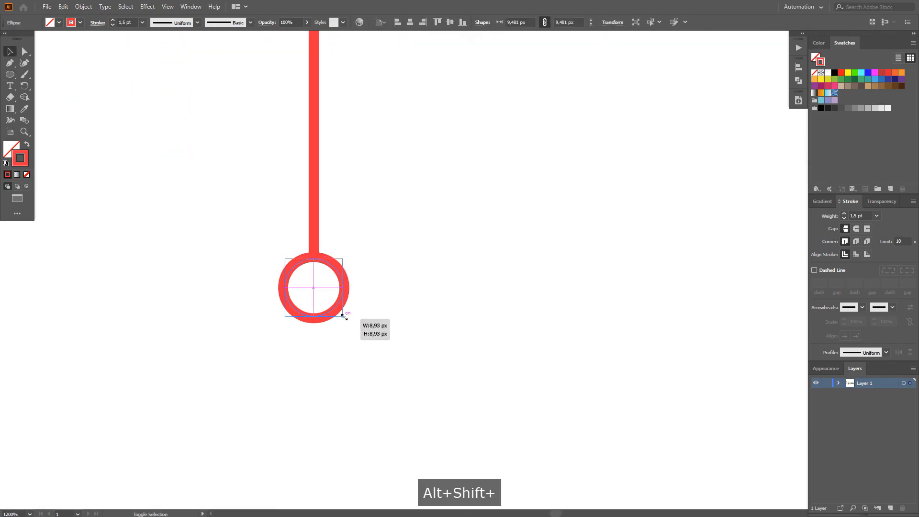
- Set the stroke weight of the red line and its end circle to 2 pt
{"action": "scroll", "coordinate": [358, 336], "scroll_direction": "down", "scroll_amount": 2}
{"action": "left_click", "coordinate": [329, 192], "text": "shift"}
{"action": "key", "text": "a"}
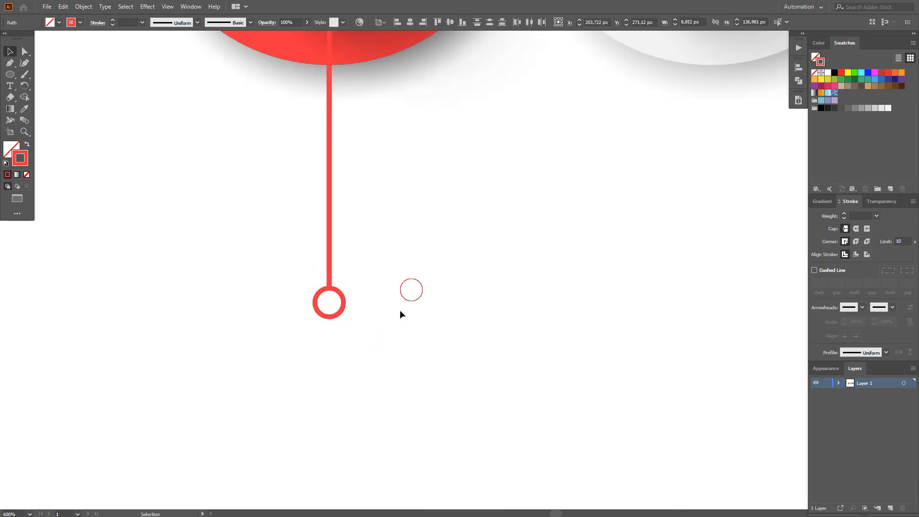
{"action": "key", "text": "Return"}
{"action": "scroll", "coordinate": [598, 199], "scroll_direction": "down", "scroll_amount": 2}
{"action": "left_click", "coordinate": [470, 324]}
{"action": "scroll", "coordinate": [470, 324], "scroll_direction": "down", "scroll_amount": 1}
{"action": "left_click_drag", "start_coordinate": [437, 344], "coordinate": [354, 369]}
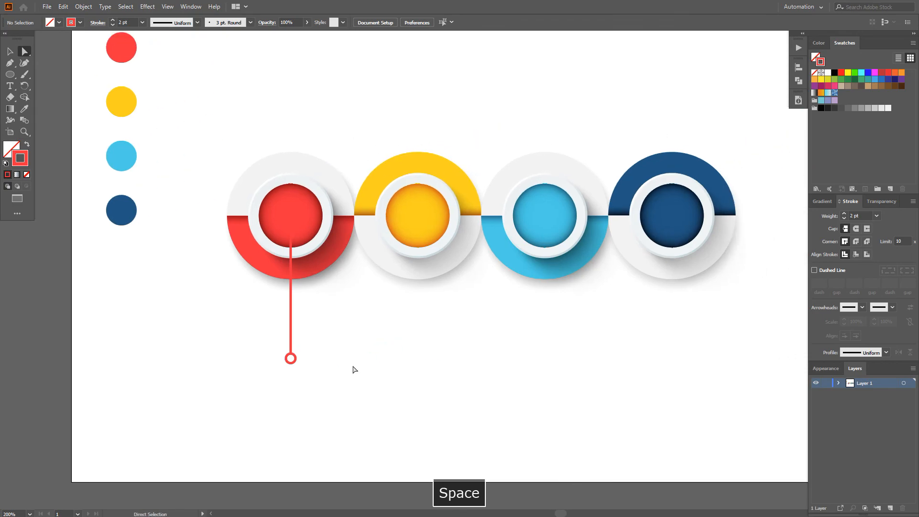
- Add the heading INFODATA 01 below the red end circle in Open Sans Bold with centred alignment
{"action": "key", "text": "v"}
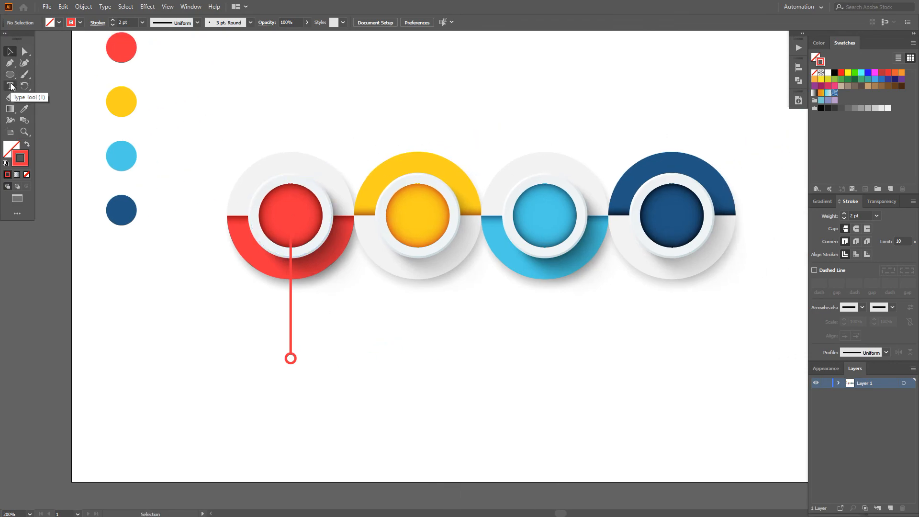
{"action": "left_click", "coordinate": [11, 86]}
{"action": "left_click", "coordinate": [243, 395]}
{"action": "type", "text": "INFODATA "}
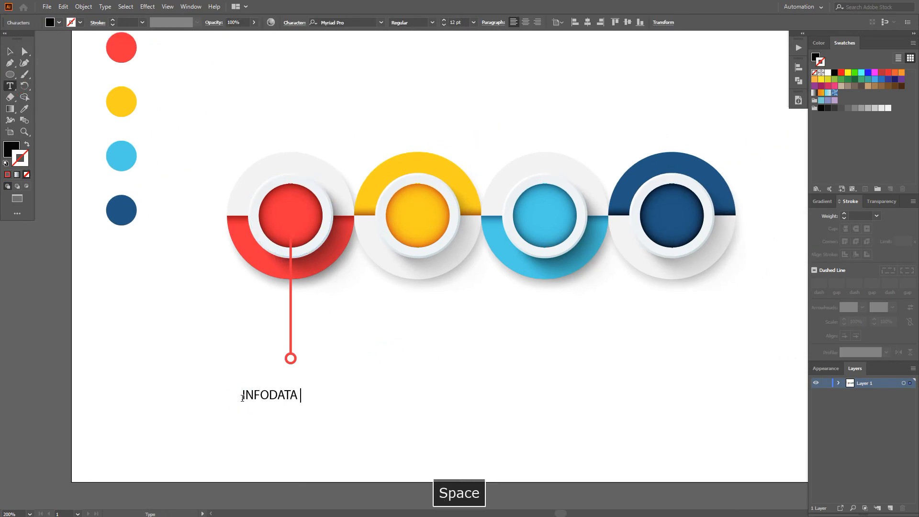
{"action": "type", "text": "01"}
{"action": "left_click", "coordinate": [345, 20]}
{"action": "key", "text": "Escape"}
{"action": "key", "text": "ctrl+a"}
{"action": "double_click", "coordinate": [340, 22]}
{"action": "type", "text": "open"}
{"action": "left_click", "coordinate": [354, 164]}
{"action": "key", "text": "ctrl+shift+c"}
- Centre the INFODATA 01 heading under the red line and place it just below the end circle
{"action": "key", "text": "Escape"}
{"action": "left_click", "coordinate": [322, 434]}
{"action": "left_click_drag", "start_coordinate": [307, 403], "coordinate": [206, 335]}
{"action": "left_click", "coordinate": [607, 22]}
{"action": "scroll", "coordinate": [351, 306], "scroll_direction": "up", "scroll_amount": 2}
{"action": "scroll", "coordinate": [383, 336], "scroll_direction": "down", "scroll_amount": 2}
{"action": "left_click_drag", "start_coordinate": [383, 353], "coordinate": [384, 337]}
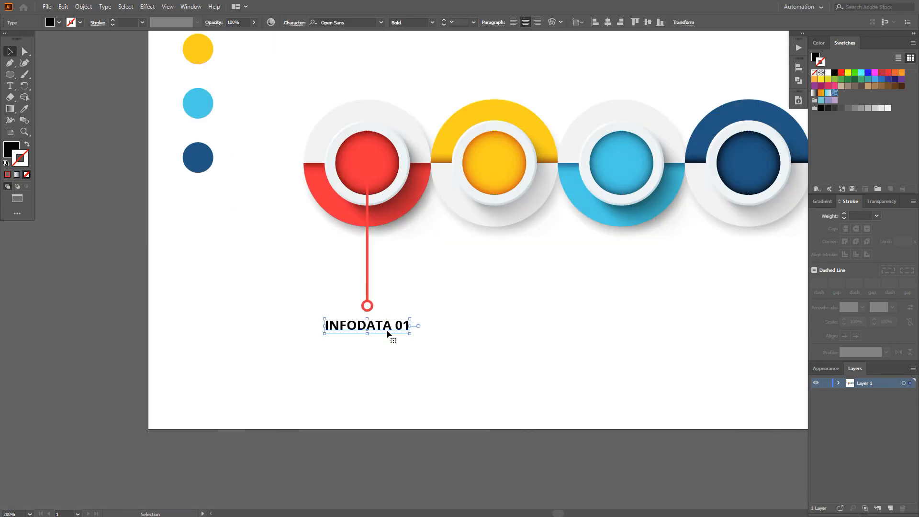
- Add a centred four-line Lorem ipsum text block beneath the INFODATA 01 heading, lined up with the red line
{"action": "scroll", "coordinate": [409, 330], "scroll_direction": "up", "scroll_amount": 1}
{"action": "key", "text": "a"}
{"action": "left_click", "coordinate": [404, 369]}
{"action": "left_click_drag", "start_coordinate": [310, 399], "coordinate": [274, 416]}
{"action": "key", "text": "v"}
{"action": "key", "text": "ctrl+v"}
{"action": "left_click_drag", "start_coordinate": [404, 389], "coordinate": [374, 388]}
{"action": "left_click", "coordinate": [312, 294], "text": "shift"}
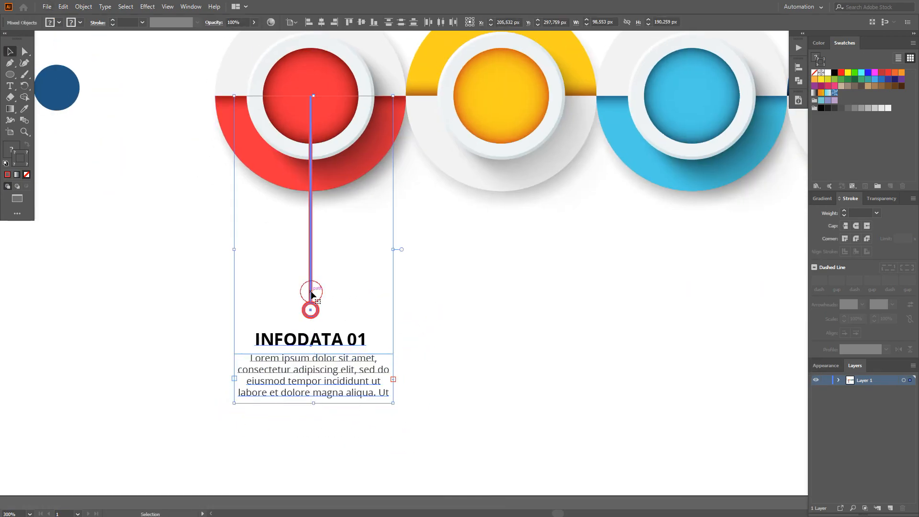
- Recolour the INFODATA 01 heading with the red of the palette circle
{"action": "scroll", "coordinate": [332, 364], "scroll_direction": "down", "scroll_amount": 2}
{"action": "key", "text": "i"}
{"action": "left_click", "coordinate": [204, 97]}
- Duplicate the line, end circle, heading and paragraph under the yellow graphic, and repeat the copy for the light-blue and dark-blue graphics
{"action": "key", "text": "a"}
{"action": "left_click_drag", "start_coordinate": [365, 402], "coordinate": [418, 326]}
{"action": "scroll", "coordinate": [417, 329], "scroll_direction": "down", "scroll_amount": 1}
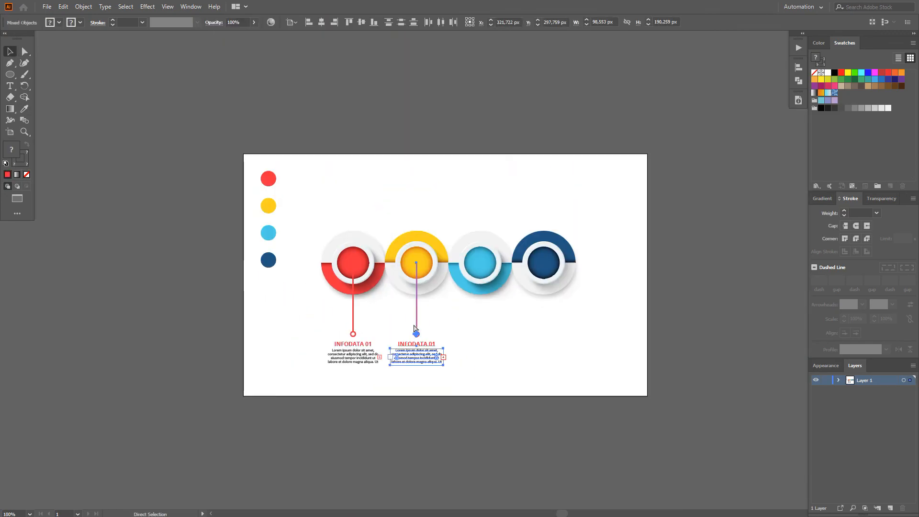
{"action": "key", "text": "ctrl+d"}
{"action": "key", "text": "ctrl+d"}
- Send all four connector lines and their captions behind the circle graphics
{"action": "left_click_drag", "start_coordinate": [601, 384], "coordinate": [281, 322]}
{"action": "key", "text": "ctrl+shift+bracketleft"}
{"action": "key", "text": "ctrl+shift+a"}
{"action": "key", "text": "ctrl+equal"}
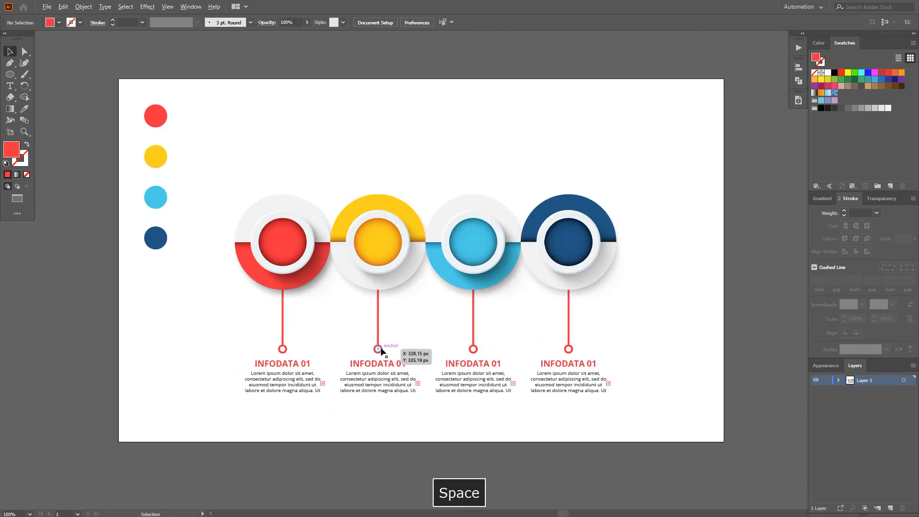
- Recolour the second connector line and end circle yellow and the third light blue, using the palette circles' colours as strokes
{"action": "scroll", "coordinate": [380, 351], "scroll_direction": "up", "scroll_amount": 1}
{"action": "key", "text": "a"}
{"action": "left_click", "coordinate": [377, 349]}
{"action": "left_click", "coordinate": [80, 93]}
{"action": "key", "text": "shift+x"}
{"action": "key", "text": "a"}
{"action": "left_click", "coordinate": [503, 349]}
{"action": "key", "text": "i"}
{"action": "left_click", "coordinate": [84, 145]}
{"action": "key", "text": "shift+x"}
- Recolour the fourth connector dark blue and give the yellow, light-blue and dark-blue connectors a 2 pt stroke weight
{"action": "key", "text": "a"}
{"action": "left_click", "coordinate": [631, 349]}
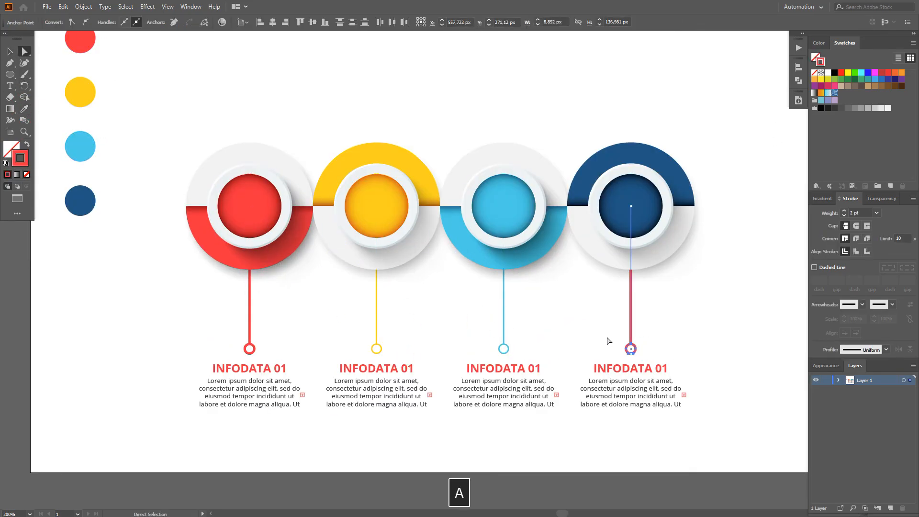
{"action": "left_click", "coordinate": [81, 201]}
{"action": "key", "text": "shift+x"}
{"action": "key", "text": "a"}
{"action": "left_click", "coordinate": [745, 296]}
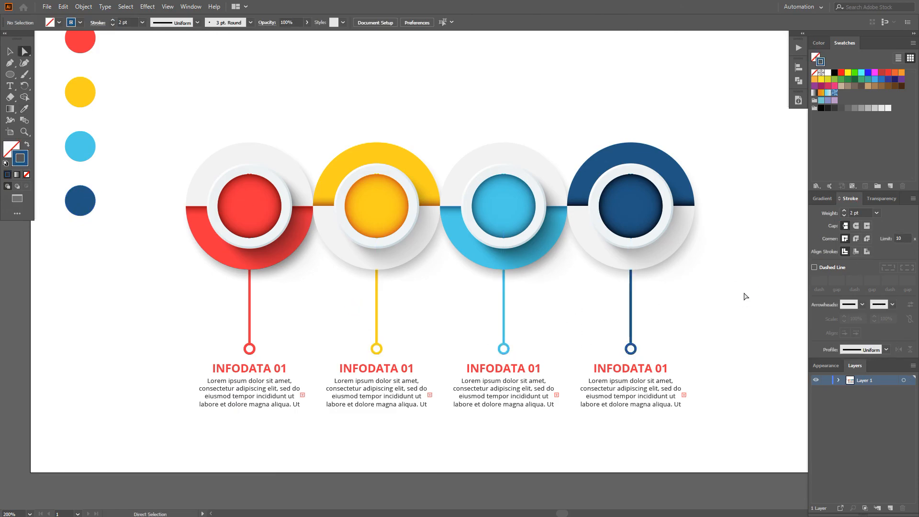
- Recolour the second, third and fourth INFODATA headings yellow, light blue and dark blue from the palette circles
{"action": "left_click", "coordinate": [402, 371]}
{"action": "left_click", "coordinate": [87, 88]}
{"action": "left_click", "coordinate": [523, 367], "text": "ctrl"}
{"action": "left_click", "coordinate": [80, 146]}
{"action": "left_click", "coordinate": [630, 368], "text": "ctrl"}
{"action": "left_click", "coordinate": [80, 200]}
- Renumber the yellow, light-blue and dark-blue headings as INFODATA 02, INFODATA 03 and INFODATA 04
{"action": "key", "text": "t"}
{"action": "left_click_drag", "start_coordinate": [414, 369], "coordinate": [410, 368]}
{"action": "type", "text": "2"}
{"action": "left_click_drag", "start_coordinate": [541, 369], "coordinate": [536, 369]}
{"action": "type", "text": "3"}
{"action": "left_click_drag", "start_coordinate": [668, 368], "coordinate": [663, 369]}
{"action": "type", "text": "4"}
{"action": "key", "text": "Escape"}
- Add the text STEP in Open Sans Bold above the red graphic
{"action": "key", "text": "ctrl+minus"}
{"action": "left_click", "coordinate": [10, 86]}
{"action": "scroll", "coordinate": [306, 167], "scroll_direction": "up", "scroll_amount": 2}
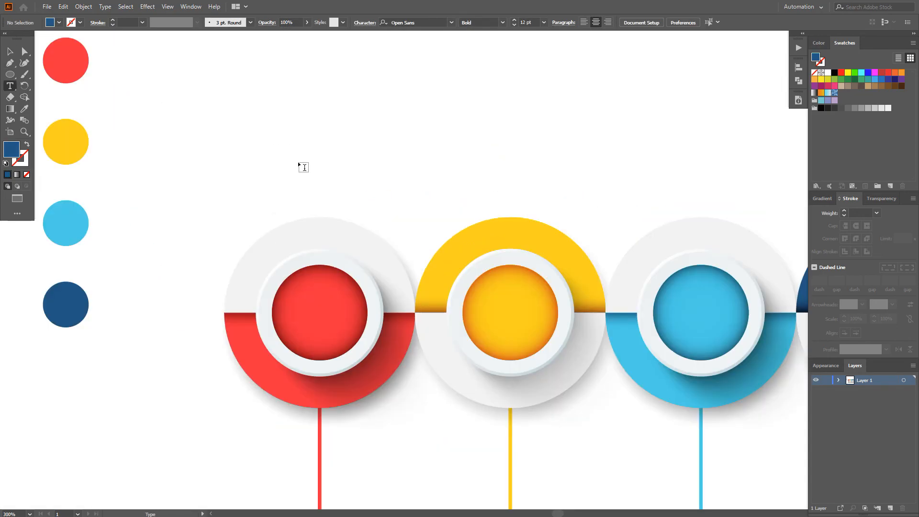
{"action": "left_click", "coordinate": [298, 159]}
{"action": "type", "text": "Ы"}
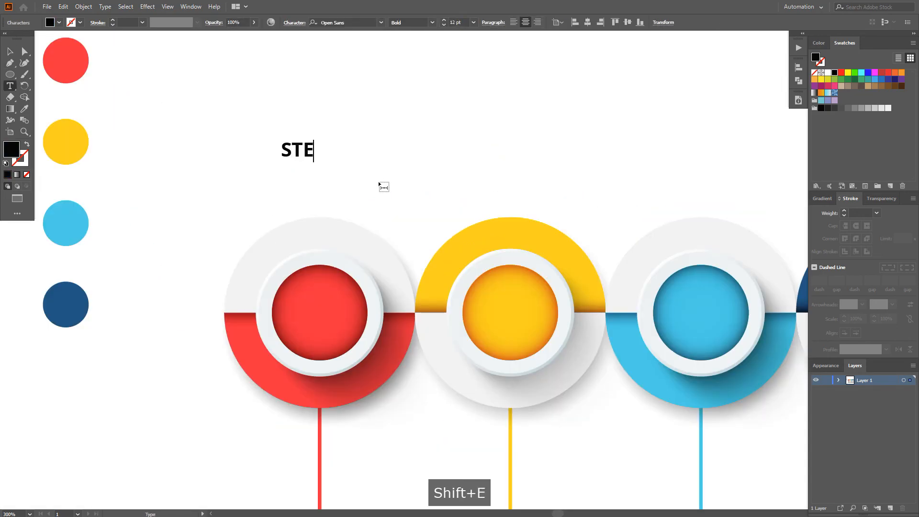
{"action": "key", "text": "Escape"}
- Place STEP inside the red circle with a copy beneath it that reads 01, enlarged to match the width of STEP
{"action": "left_click_drag", "start_coordinate": [320, 162], "coordinate": [380, 204]}
{"action": "left_click_drag", "start_coordinate": [356, 192], "coordinate": [380, 362]}
{"action": "double_click", "coordinate": [375, 129]}
{"action": "type", "text": "01"}
{"action": "key", "text": "Escape"}
{"action": "left_click", "coordinate": [364, 101], "text": "shift"}
{"action": "scroll", "coordinate": [383, 355], "scroll_direction": "up", "scroll_amount": 3}
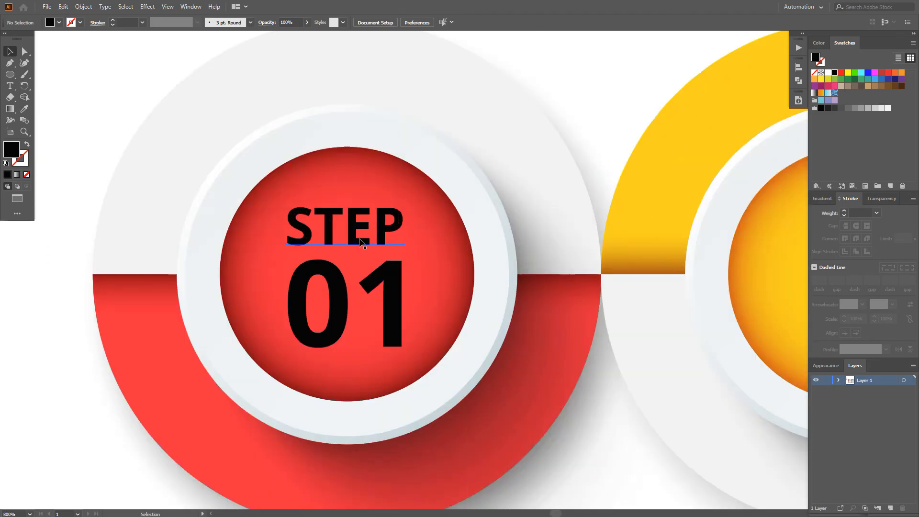
- Colour the STEP and 01 texts white and position them at the centre of the red circle
{"action": "scroll", "coordinate": [386, 288], "scroll_direction": "down", "scroll_amount": 3}
{"action": "left_click", "coordinate": [828, 73]}
{"action": "scroll", "coordinate": [379, 329], "scroll_direction": "up", "scroll_amount": 2}
{"action": "key", "text": "v"}
{"action": "left_click_drag", "start_coordinate": [417, 317], "coordinate": [412, 312]}
{"action": "scroll", "coordinate": [414, 310], "scroll_direction": "down", "scroll_amount": 4}
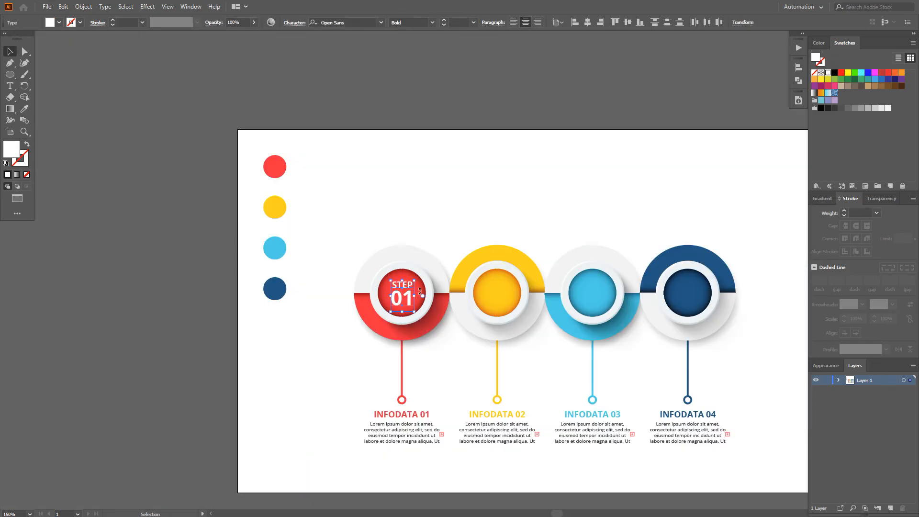
- Change the 01 text in the red circle to a lighter Open Sans style
{"action": "scroll", "coordinate": [404, 300], "scroll_direction": "up", "scroll_amount": 2}
{"action": "key", "text": "a"}
{"action": "left_click", "coordinate": [334, 303]}
{"action": "left_click", "coordinate": [432, 22]}
{"action": "left_click", "coordinate": [415, 75]}
- Group STEP with 01 and copy the group into the yellow, light-blue and dark-blue circles
{"action": "key", "text": "v"}
{"action": "left_click", "coordinate": [330, 268]}
{"action": "left_click", "coordinate": [338, 295], "text": "shift"}
{"action": "key", "text": "ctrl+g"}
{"action": "left_click_drag", "start_coordinate": [282, 286], "coordinate": [472, 293]}
{"action": "key", "text": "ctrl+minus"}
{"action": "key", "text": "ctrl+d"}
{"action": "key", "text": "ctrl+d"}
- Renumber the STEP labels in the yellow, light-blue and dark-blue circles as 02, 03 and 04
{"action": "double_click", "coordinate": [473, 290]}
{"action": "key", "text": "BackSpace"}
{"action": "type", "text": "2"}
{"action": "left_click", "coordinate": [724, 287]}
{"action": "key", "text": "BackSpace"}
{"action": "type", "text": "4"}
- Select all four STEP labels and align them using the red circle's label as the key object
{"action": "left_click_drag", "start_coordinate": [806, 296], "coordinate": [687, 294]}
{"action": "scroll", "coordinate": [667, 300], "scroll_direction": "up", "scroll_amount": 2}
{"action": "left_click_drag", "start_coordinate": [530, 275], "coordinate": [532, 275]}
{"action": "left_click_drag", "start_coordinate": [277, 280], "coordinate": [439, 272]}
{"action": "key", "text": "ctrl+minus"}
{"action": "left_click", "coordinate": [410, 177]}
{"action": "left_click", "coordinate": [188, 272]}
{"action": "left_click", "coordinate": [309, 273], "text": "shift"}
{"action": "left_click", "coordinate": [436, 275], "text": "shift"}
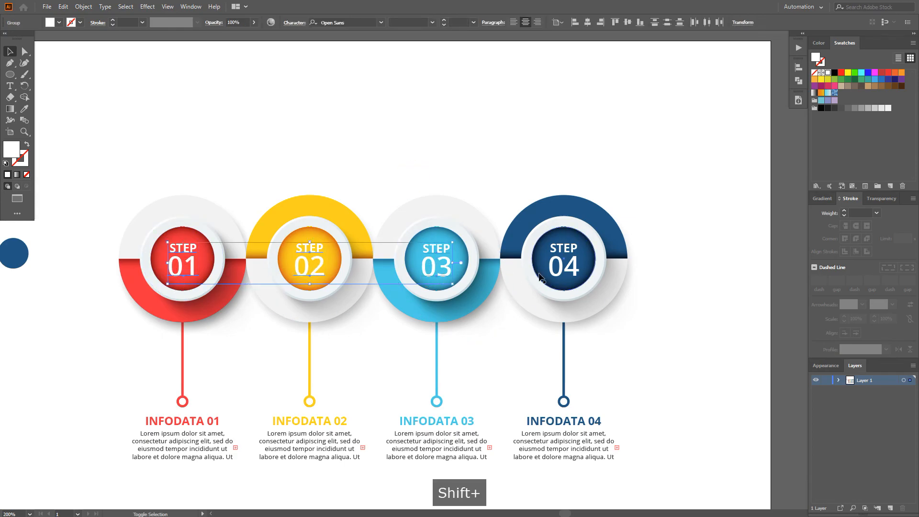
{"action": "left_click", "coordinate": [192, 268]}
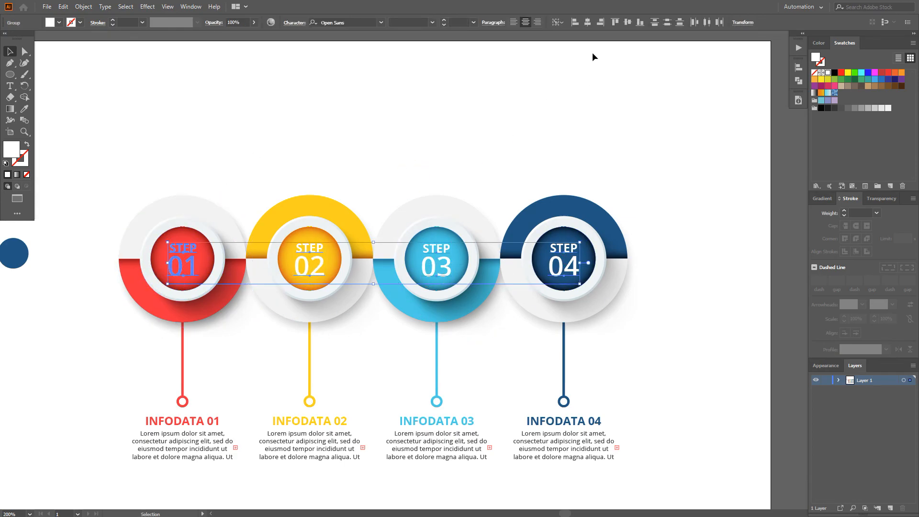
{"action": "left_click", "coordinate": [540, 105]}
- Group the whole four-part infographic and centre it horizontally and vertically on the artboard
{"action": "key", "text": "ctrl+minus"}
{"action": "key", "text": "space"}
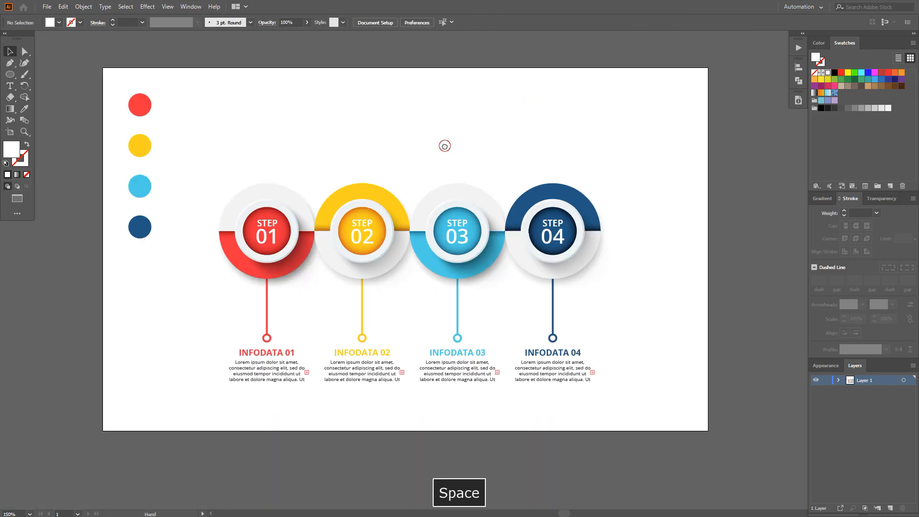
{"action": "left_click_drag", "start_coordinate": [445, 144], "coordinate": [462, 141]}
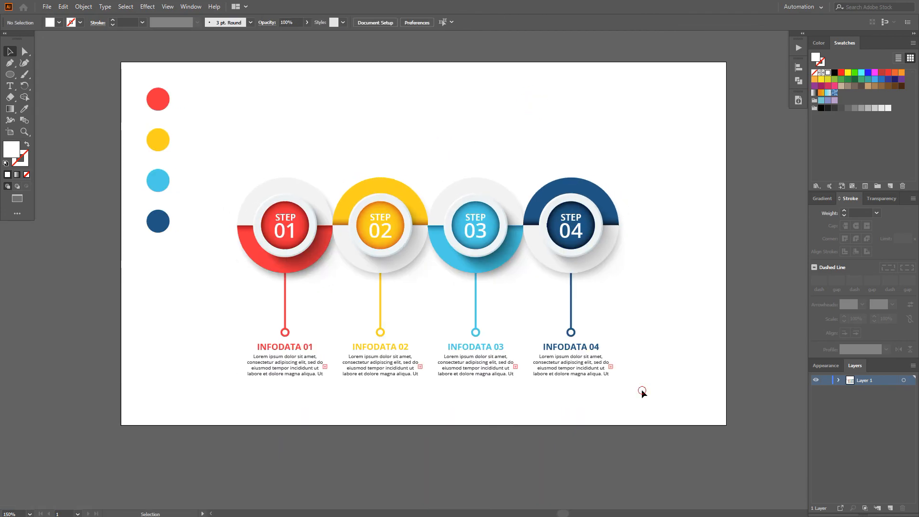
{"action": "left_click_drag", "start_coordinate": [651, 396], "coordinate": [240, 162]}
{"action": "key", "text": "ctrl+g"}
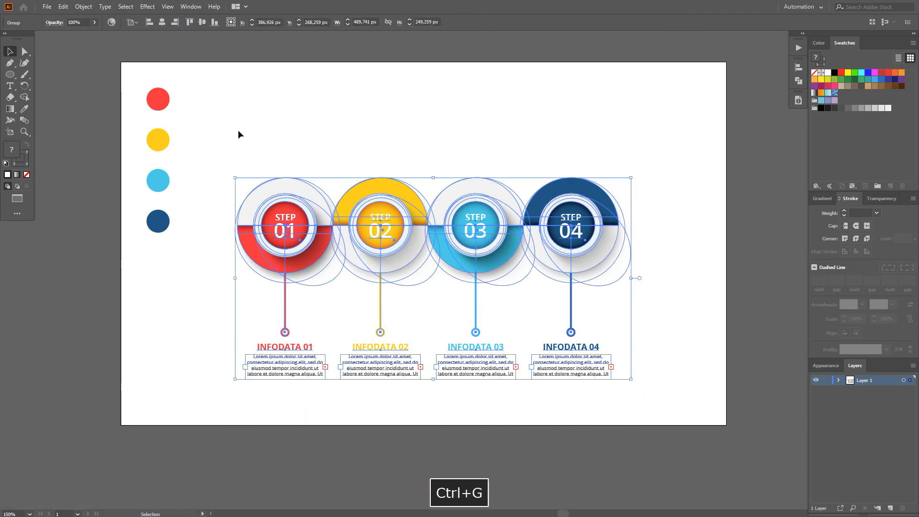
{"action": "left_click", "coordinate": [161, 24]}
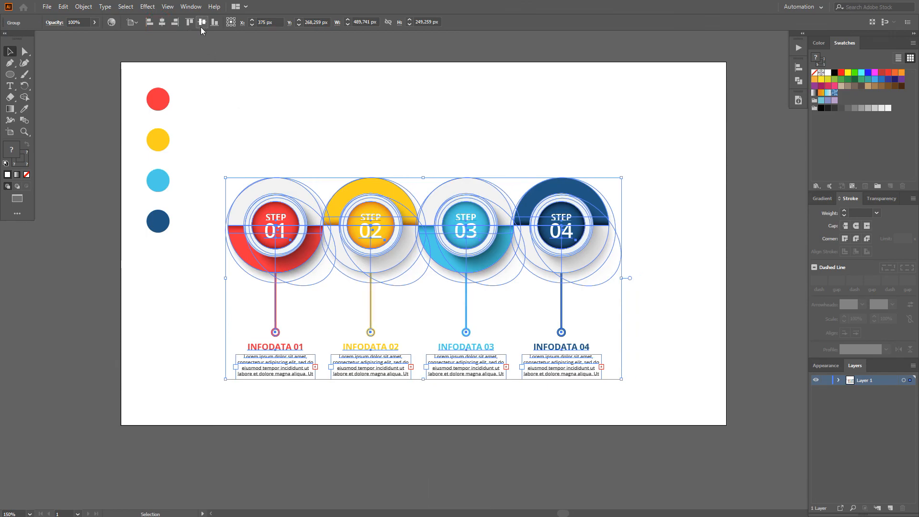
{"action": "left_click", "coordinate": [202, 22]}
{"action": "left_click", "coordinate": [235, 107]}
{"action": "left_click_drag", "start_coordinate": [564, 335], "coordinate": [555, 367]}
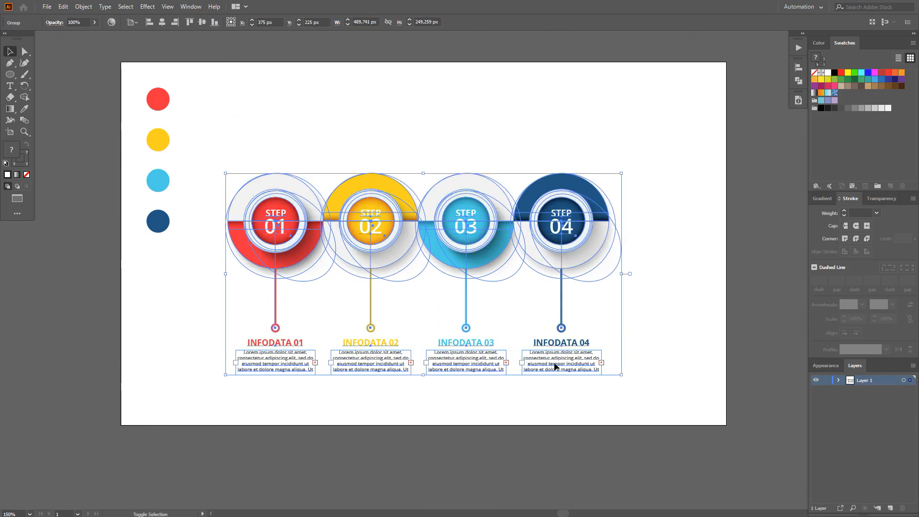
{"action": "left_click", "coordinate": [275, 115]}
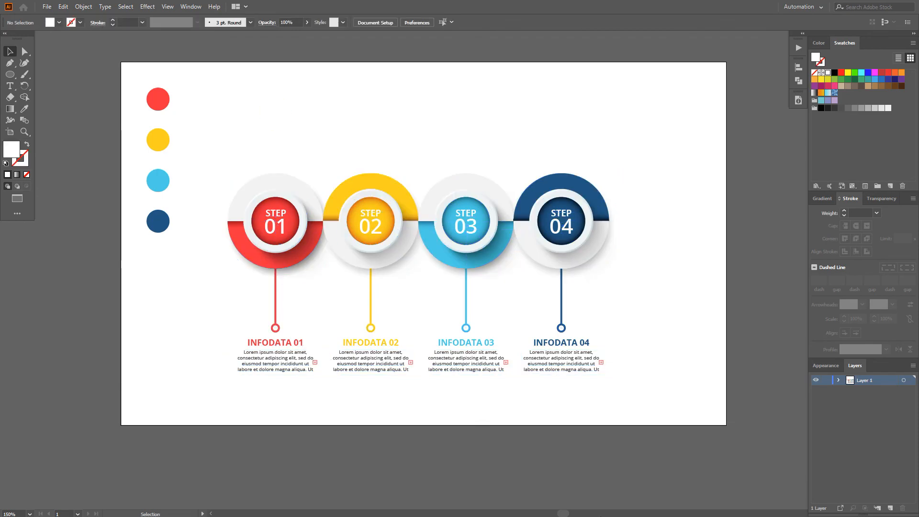
- Paste the light-grey world map behind the infographic
{"action": "left_click", "coordinate": [866, 491]}
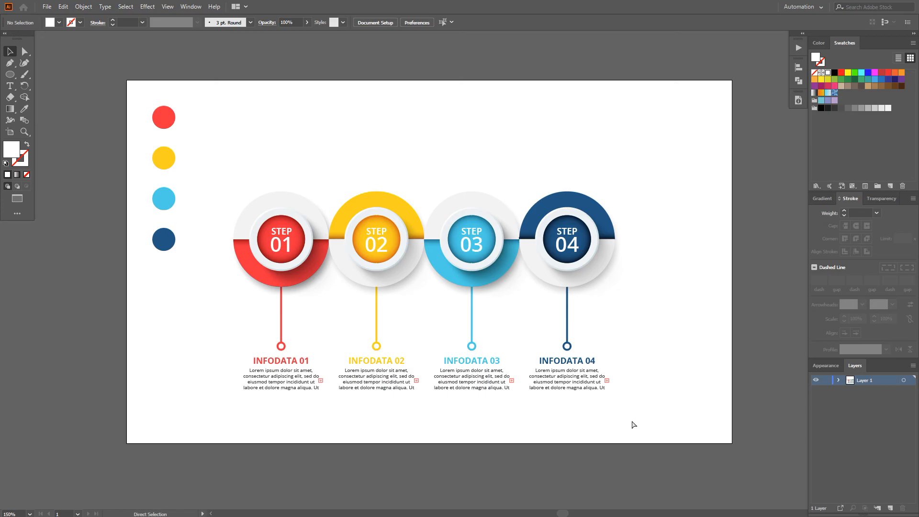
{"action": "key", "text": "ctrl+b"}
{"action": "left_click", "coordinate": [690, 282]}
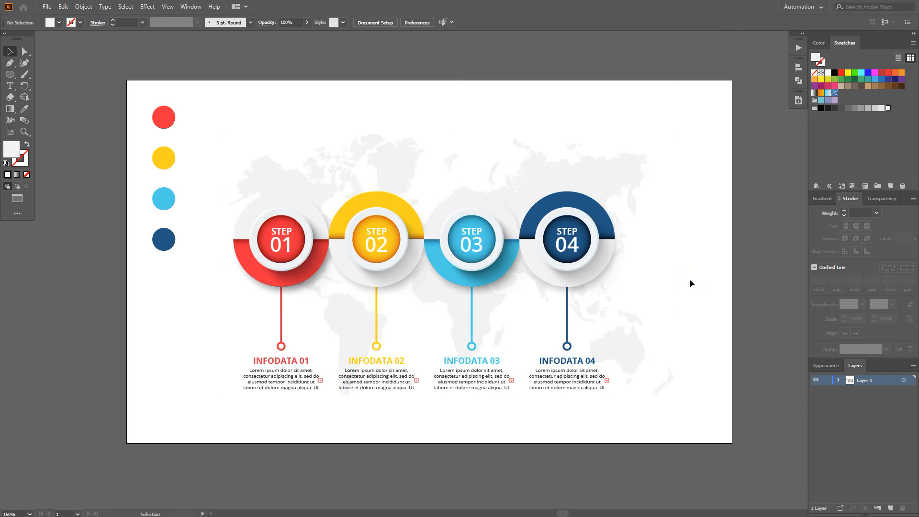
- Fill the four light-grey half circles of the infographic with white
{"action": "key", "text": "a"}
{"action": "left_click", "coordinate": [311, 205]}
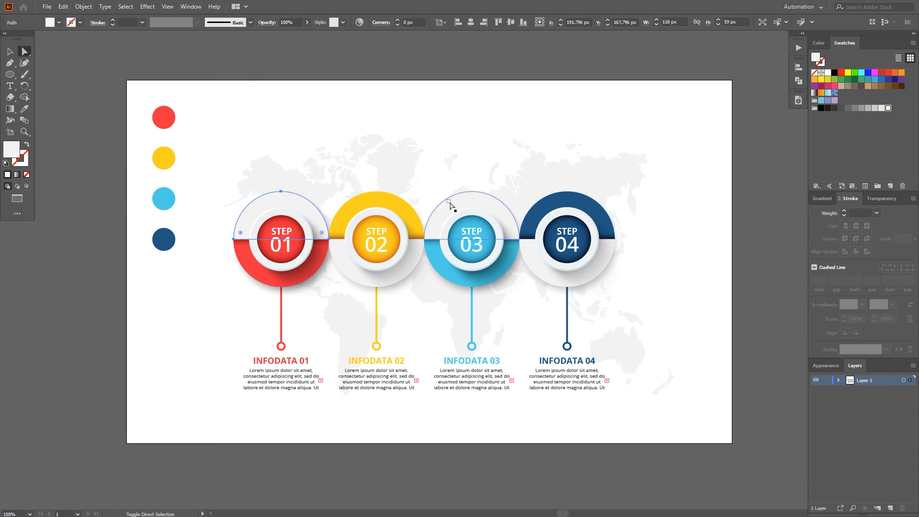
{"action": "left_click", "coordinate": [350, 262], "text": "shift"}
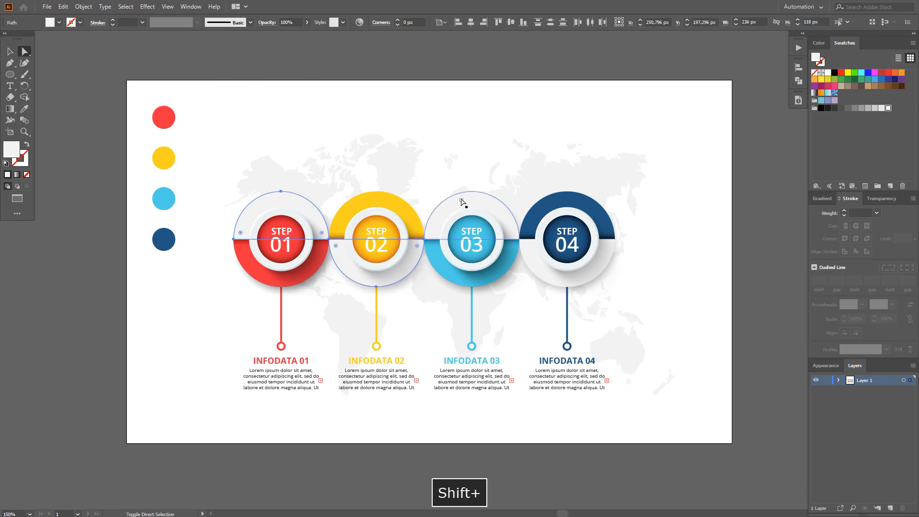
{"action": "left_click", "coordinate": [536, 268], "text": "shift"}
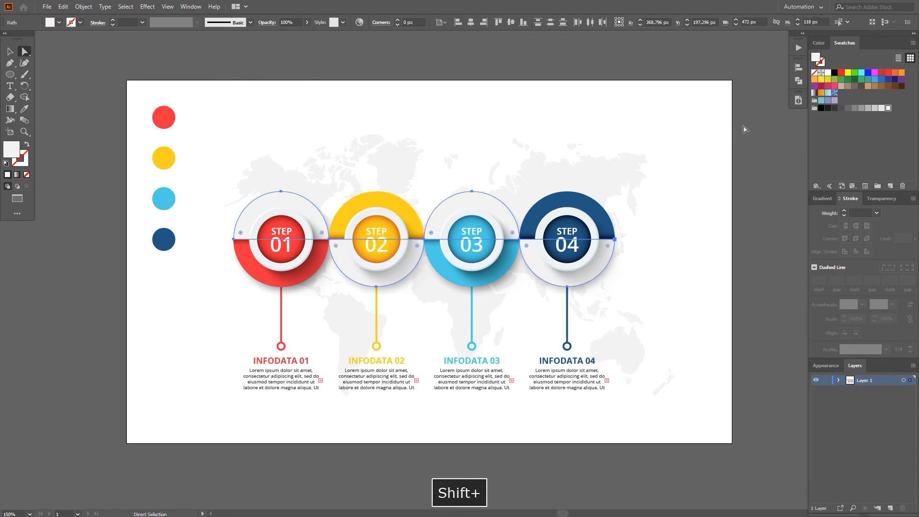
{"action": "left_click", "coordinate": [828, 72]}
{"action": "left_click", "coordinate": [568, 86]}
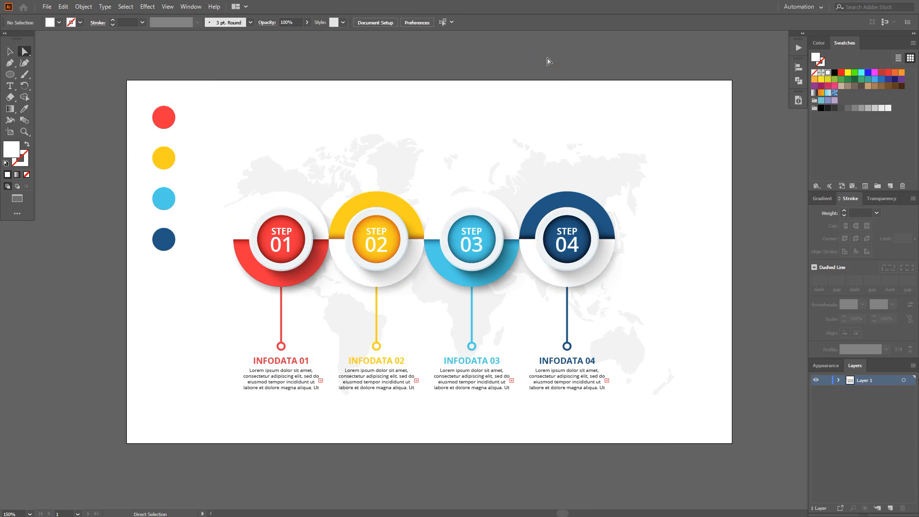
- Delete the four colour reference circles beside the infographic
{"action": "key", "text": "v"}
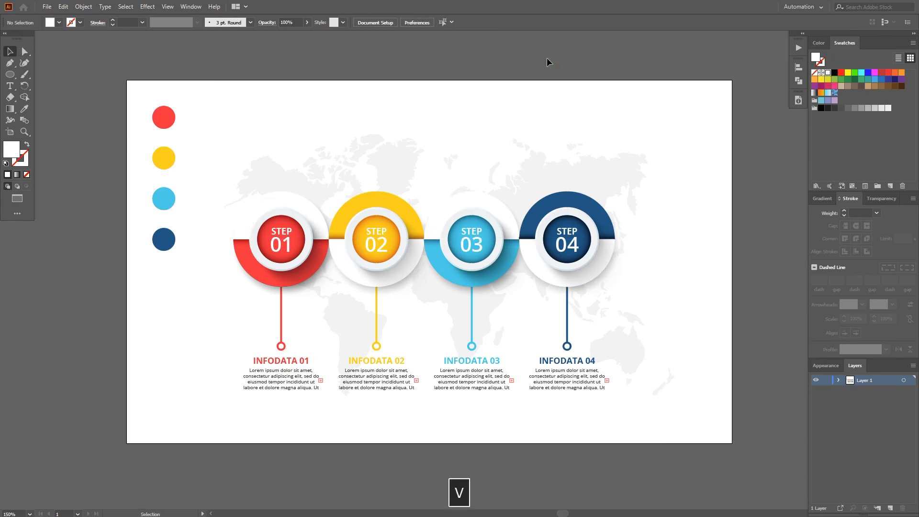
{"action": "left_click_drag", "start_coordinate": [147, 293], "coordinate": [185, 82]}
{"action": "key", "text": "Delete"}
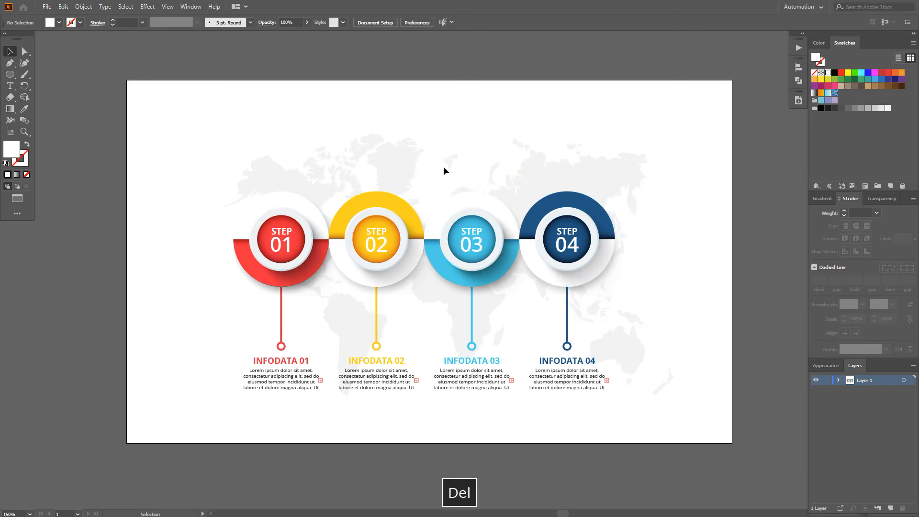
{"action": "key", "text": "space"}
{"action": "left_click_drag", "start_coordinate": [478, 191], "coordinate": [452, 190]}
{"action": "key", "text": "v"}
{"action": "left_click", "coordinate": [685, 250]}
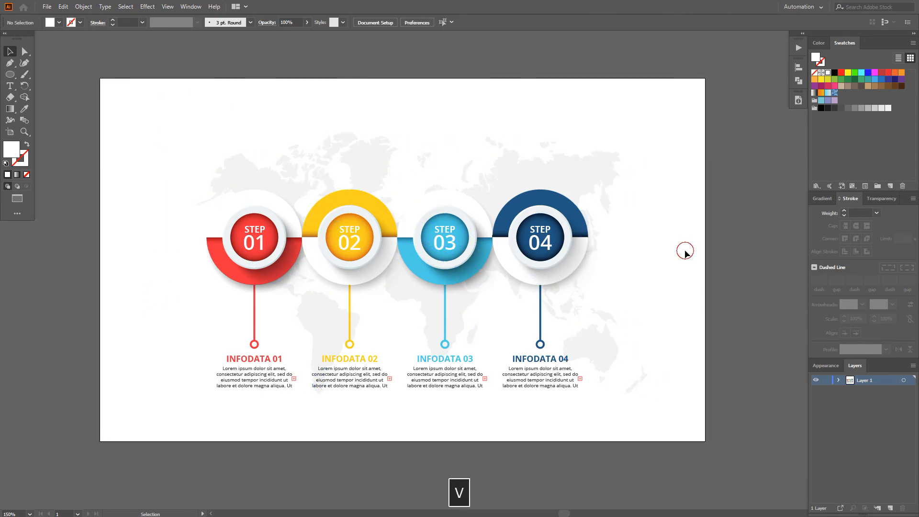